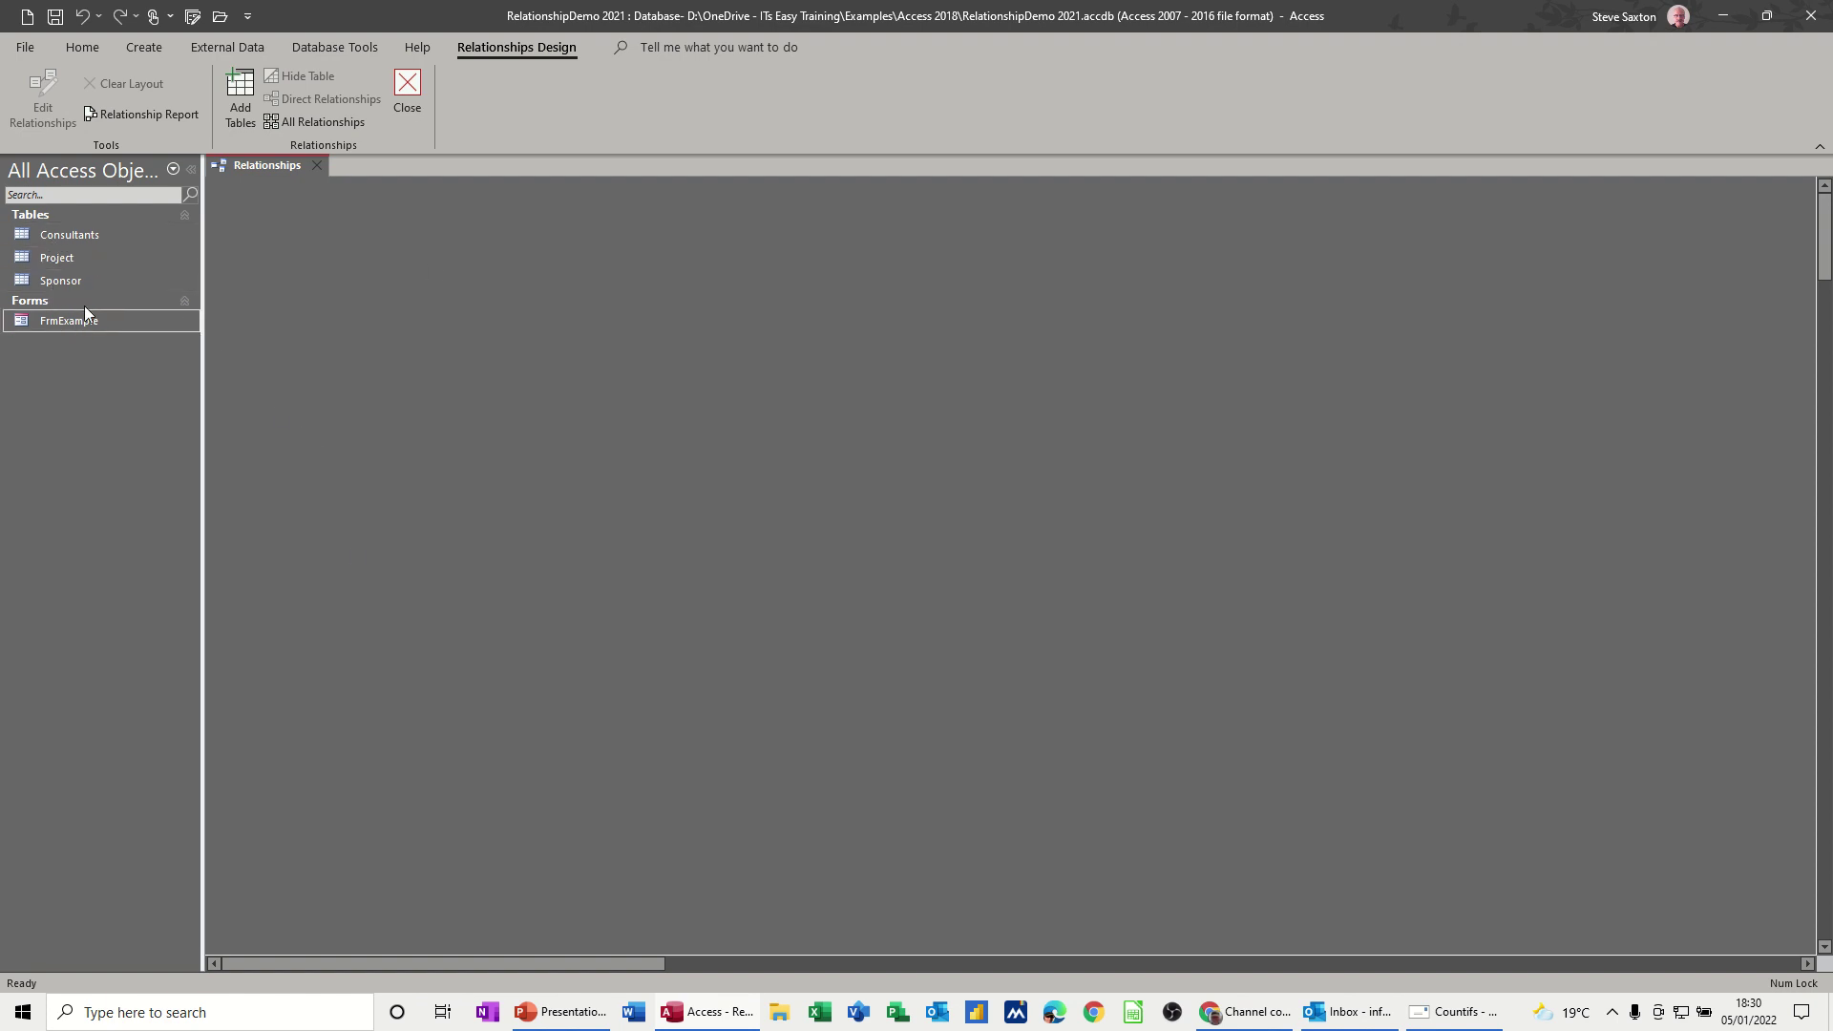
Step: Review the Consultants records, then close that table and the Relationships window
double_click(76, 236)
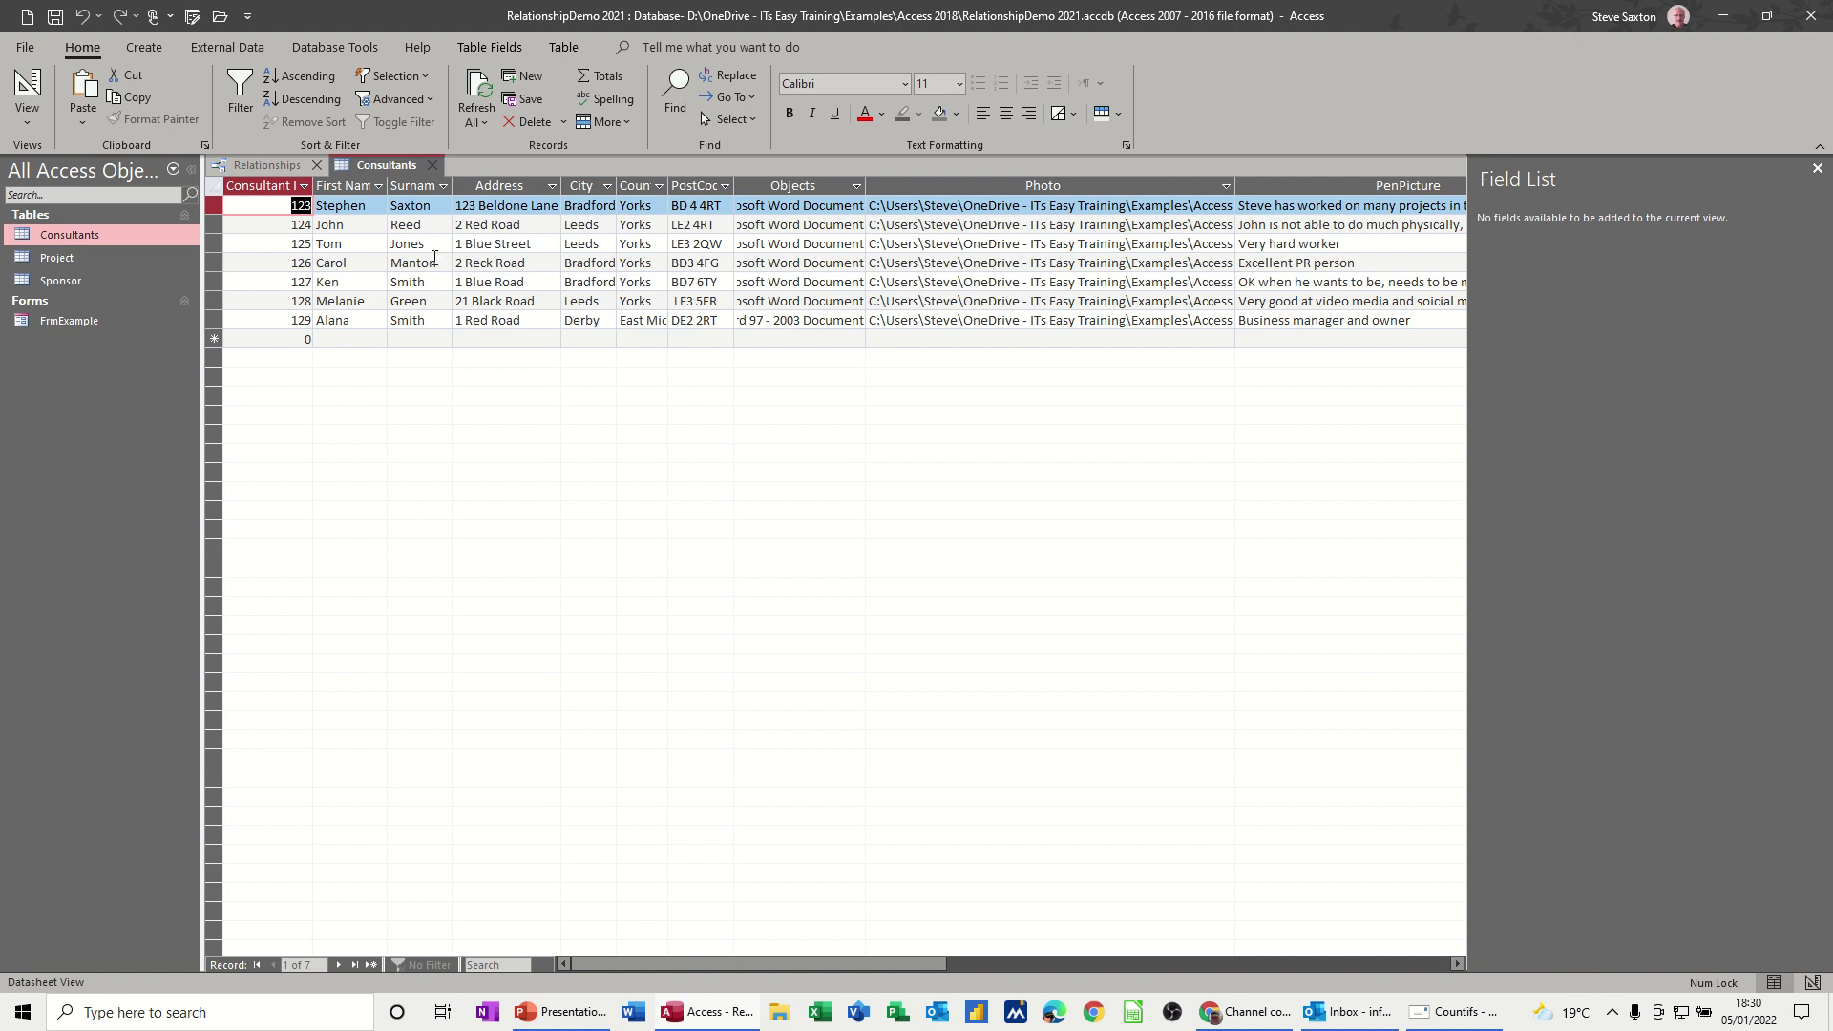
left_click(433, 168)
left_click(321, 168)
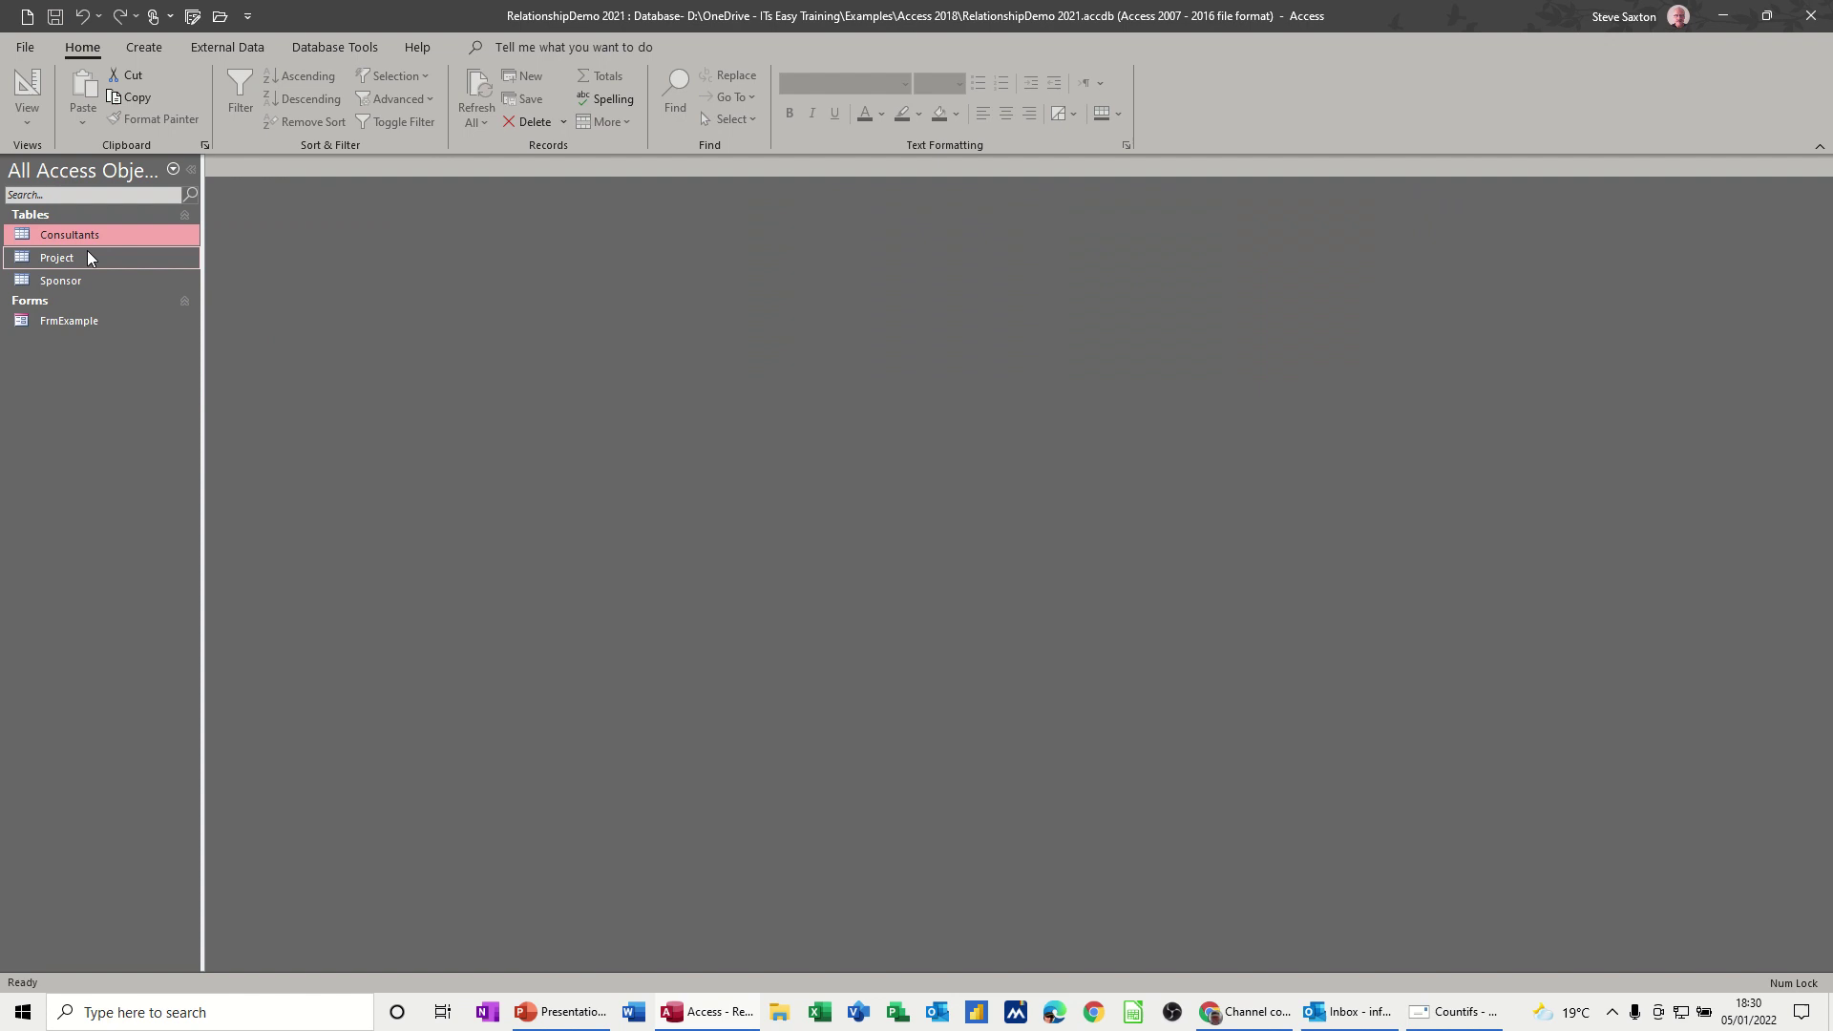
Step: Browse the Project records, close them, and open the Sponsor table's records
double_click(88, 257)
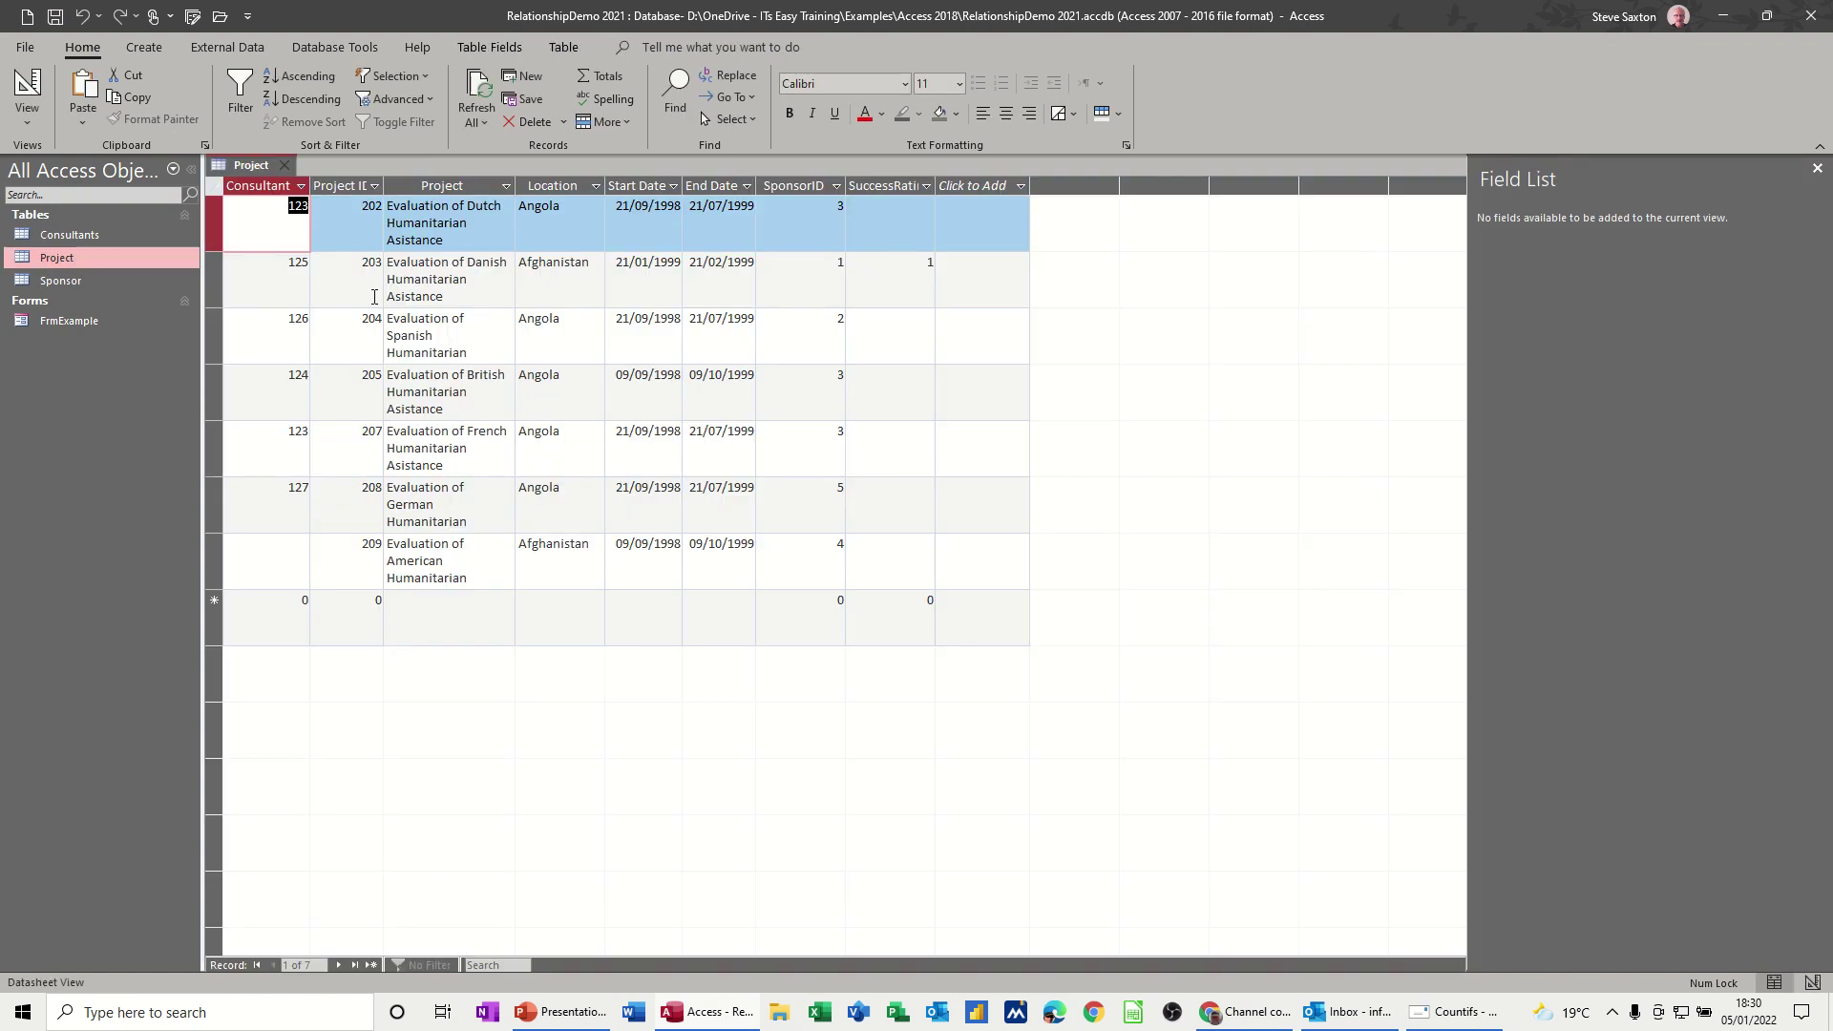
left_click(291, 271)
left_click(283, 165)
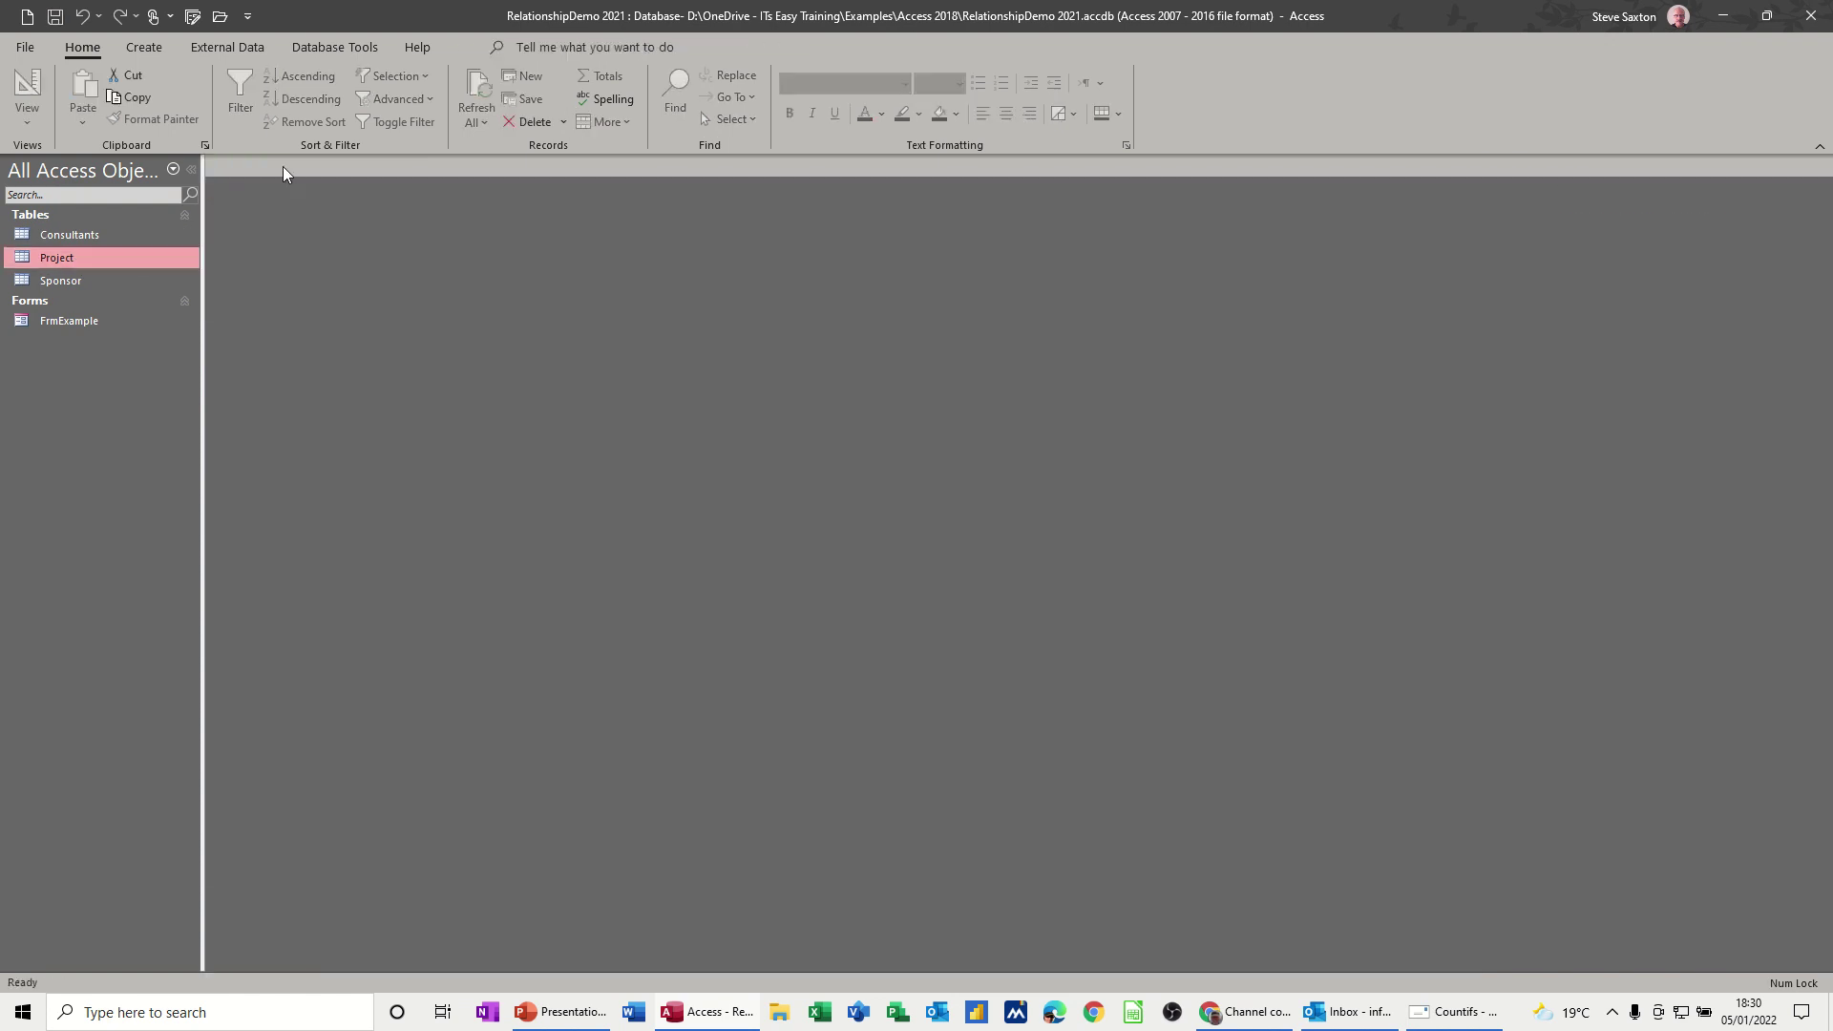
left_click(91, 283)
double_click(91, 282)
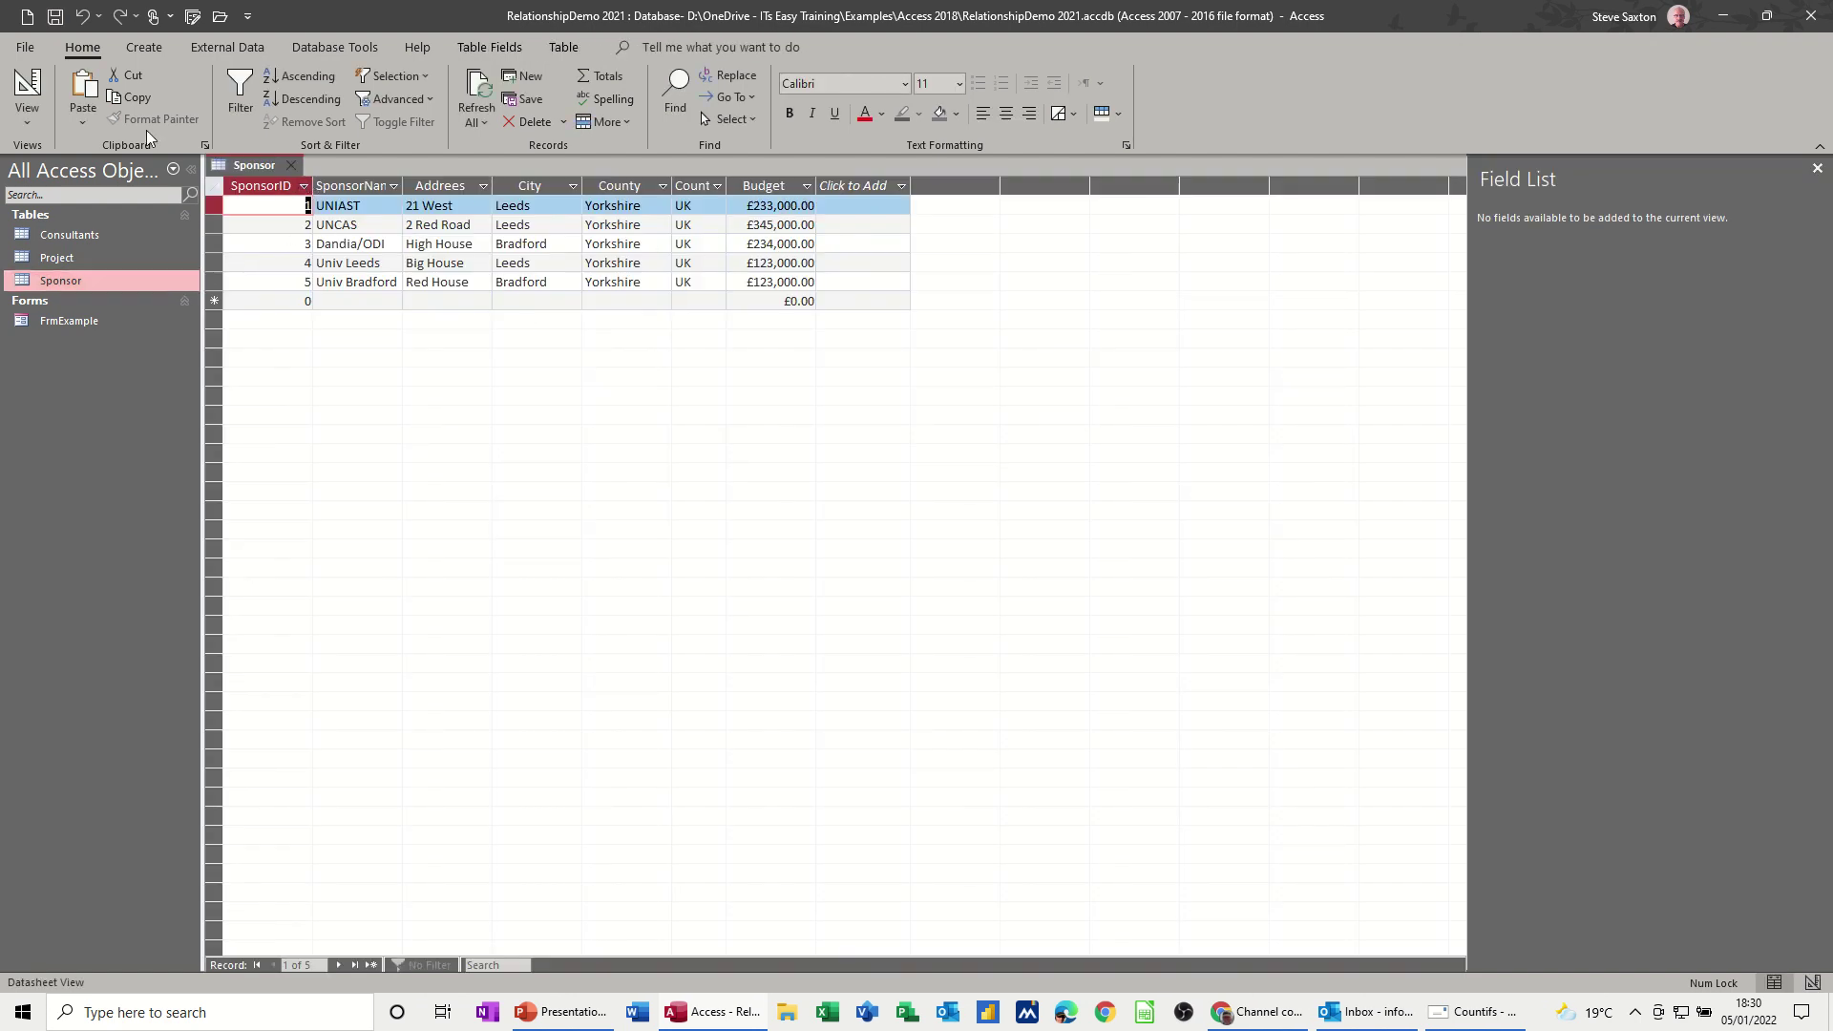
Step: Inspect and close the Sponsor and Project table designs
left_click(26, 88)
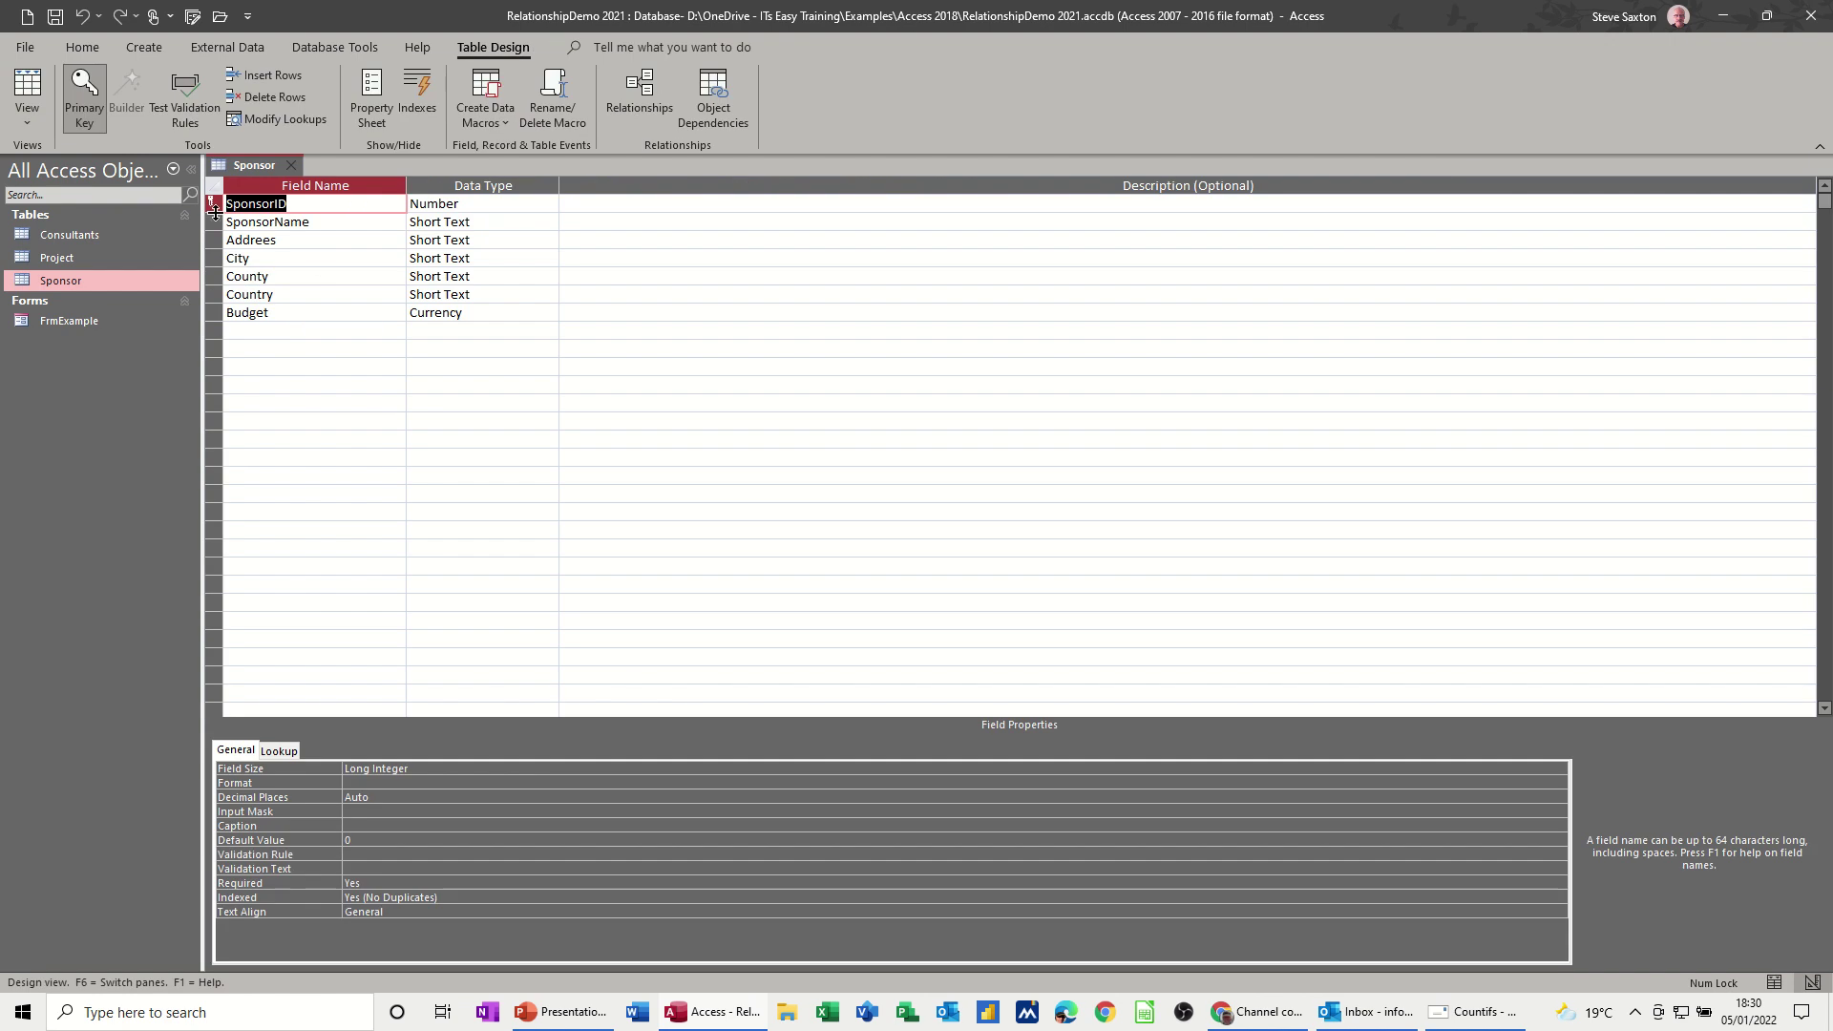
left_click(295, 168)
right_click(115, 254)
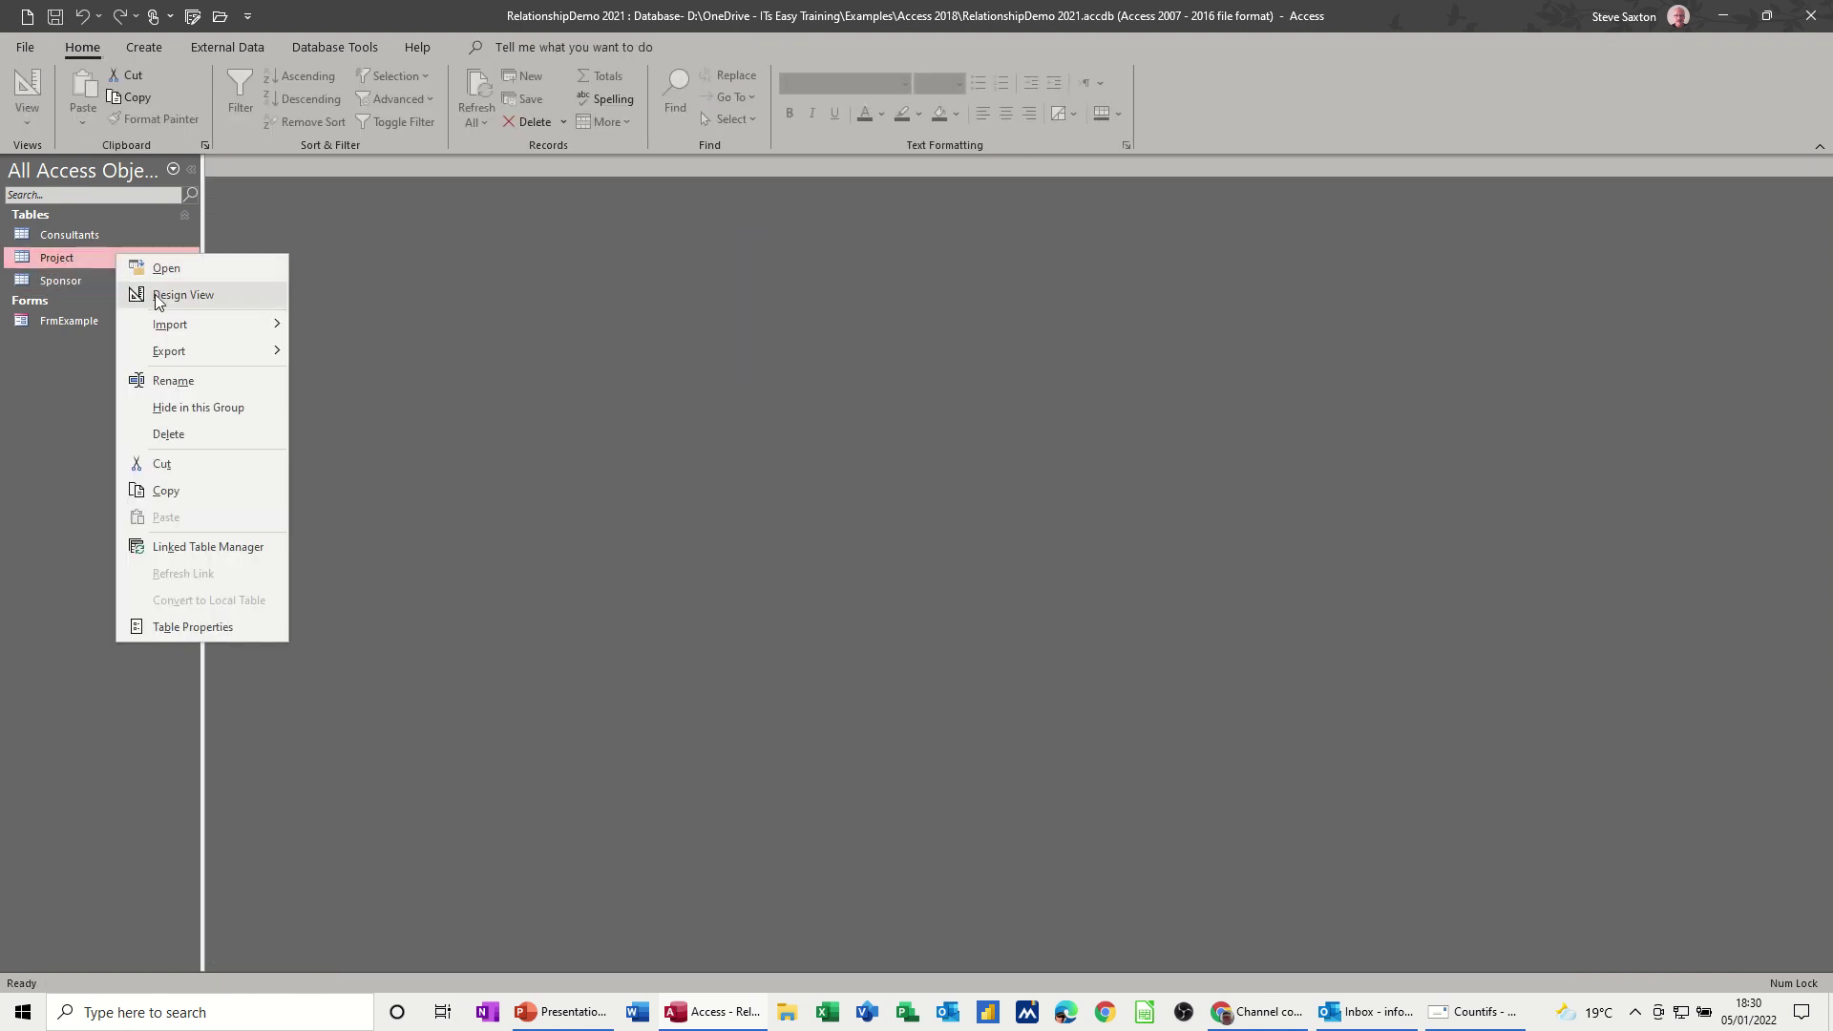
left_click(167, 295)
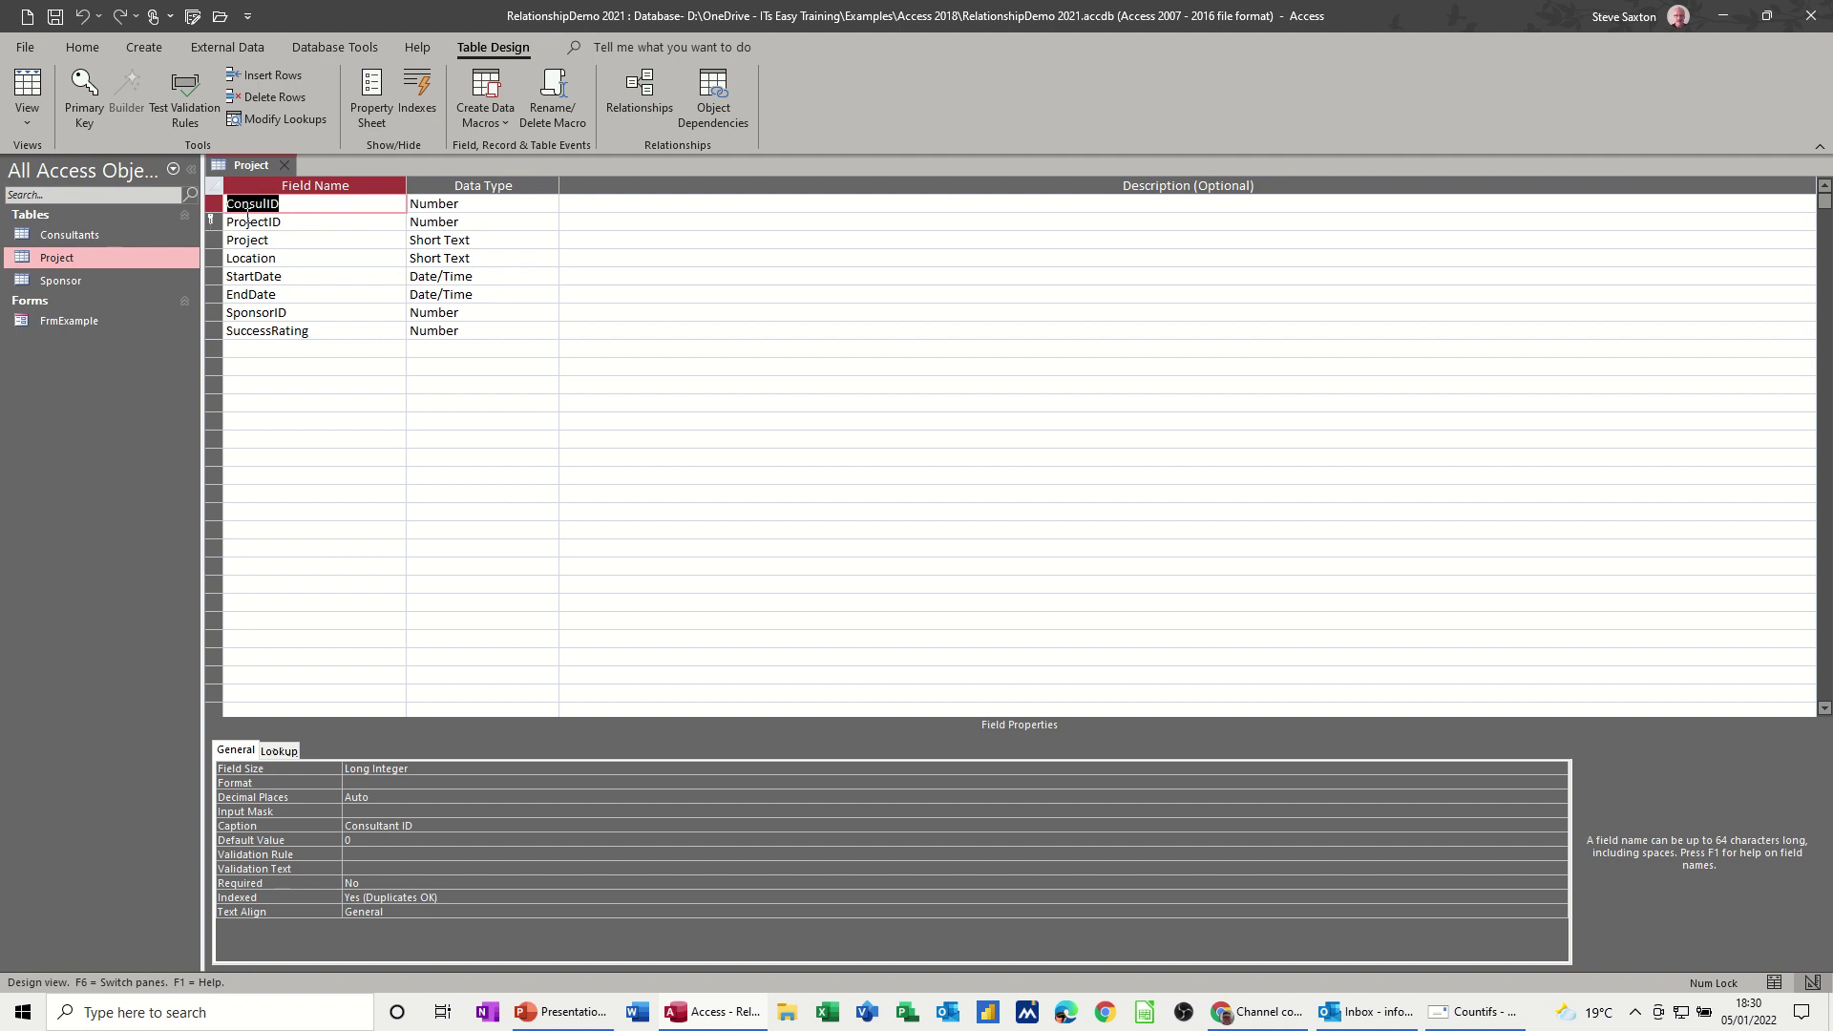
left_click(283, 166)
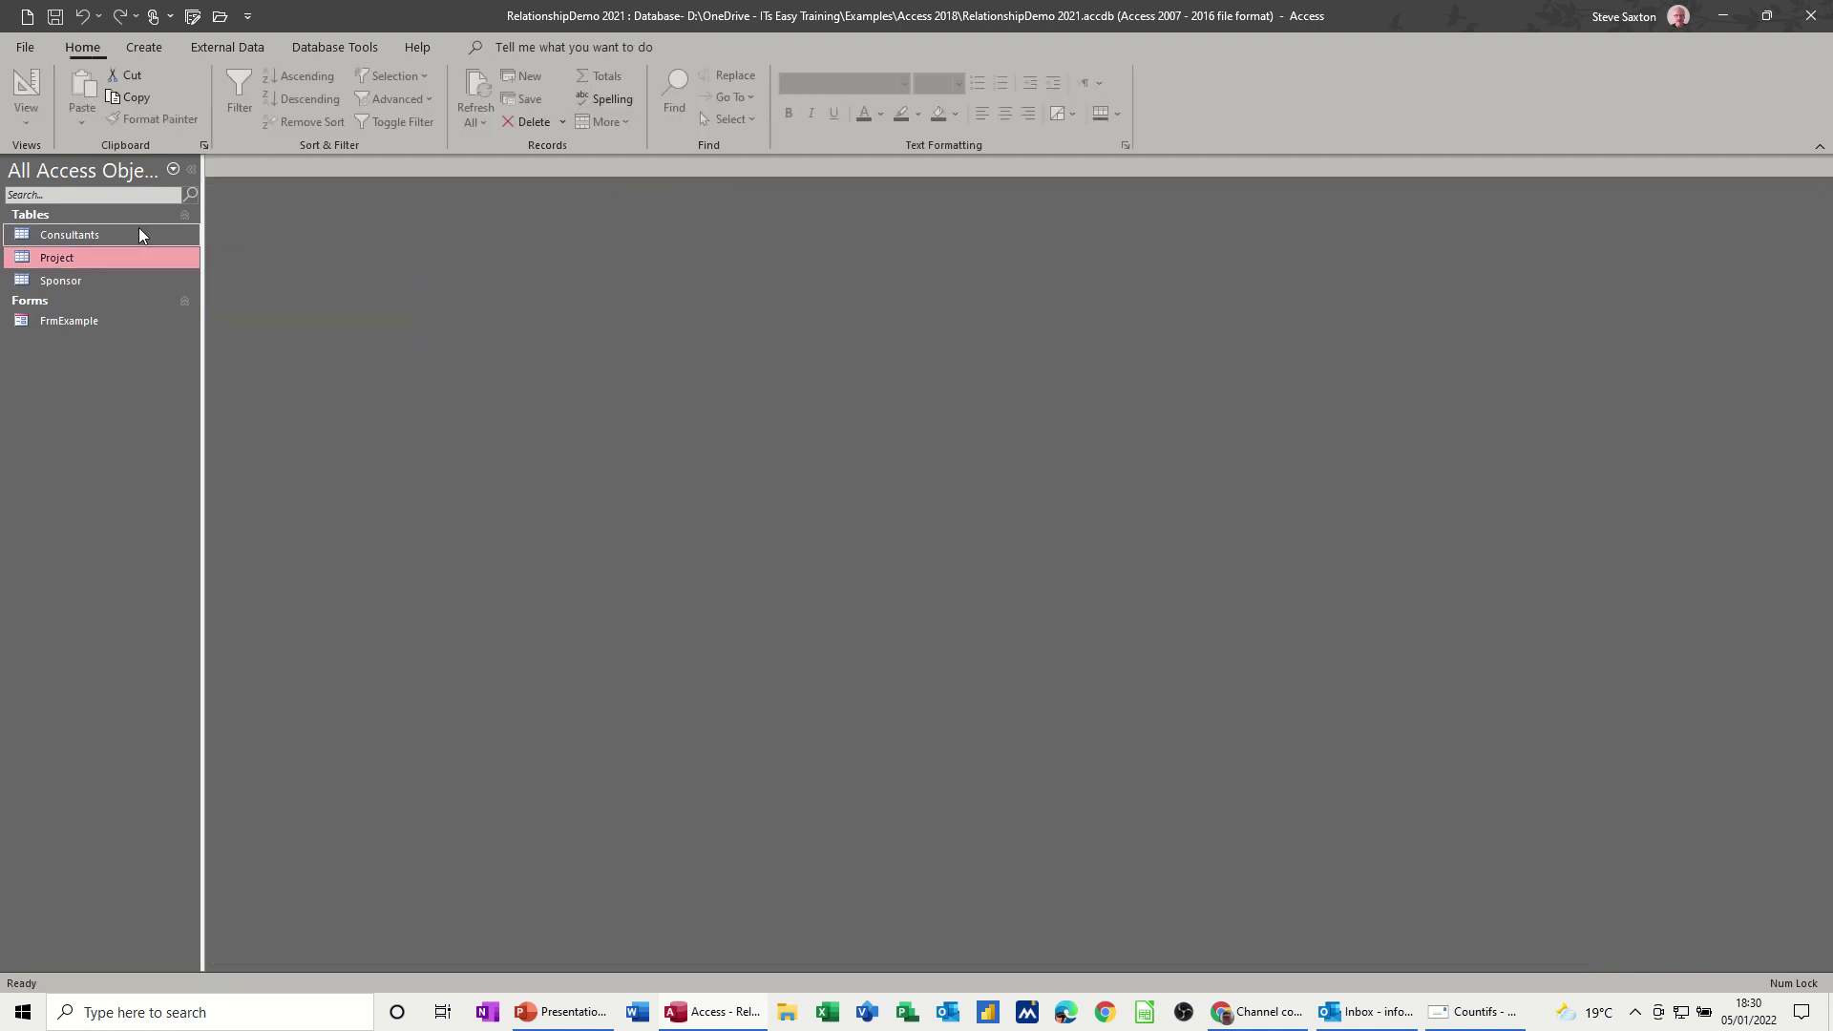
Step: Inspect the Consultants design, then re-examine Project's ConsultID and SponsorID fields before closing
right_click(83, 235)
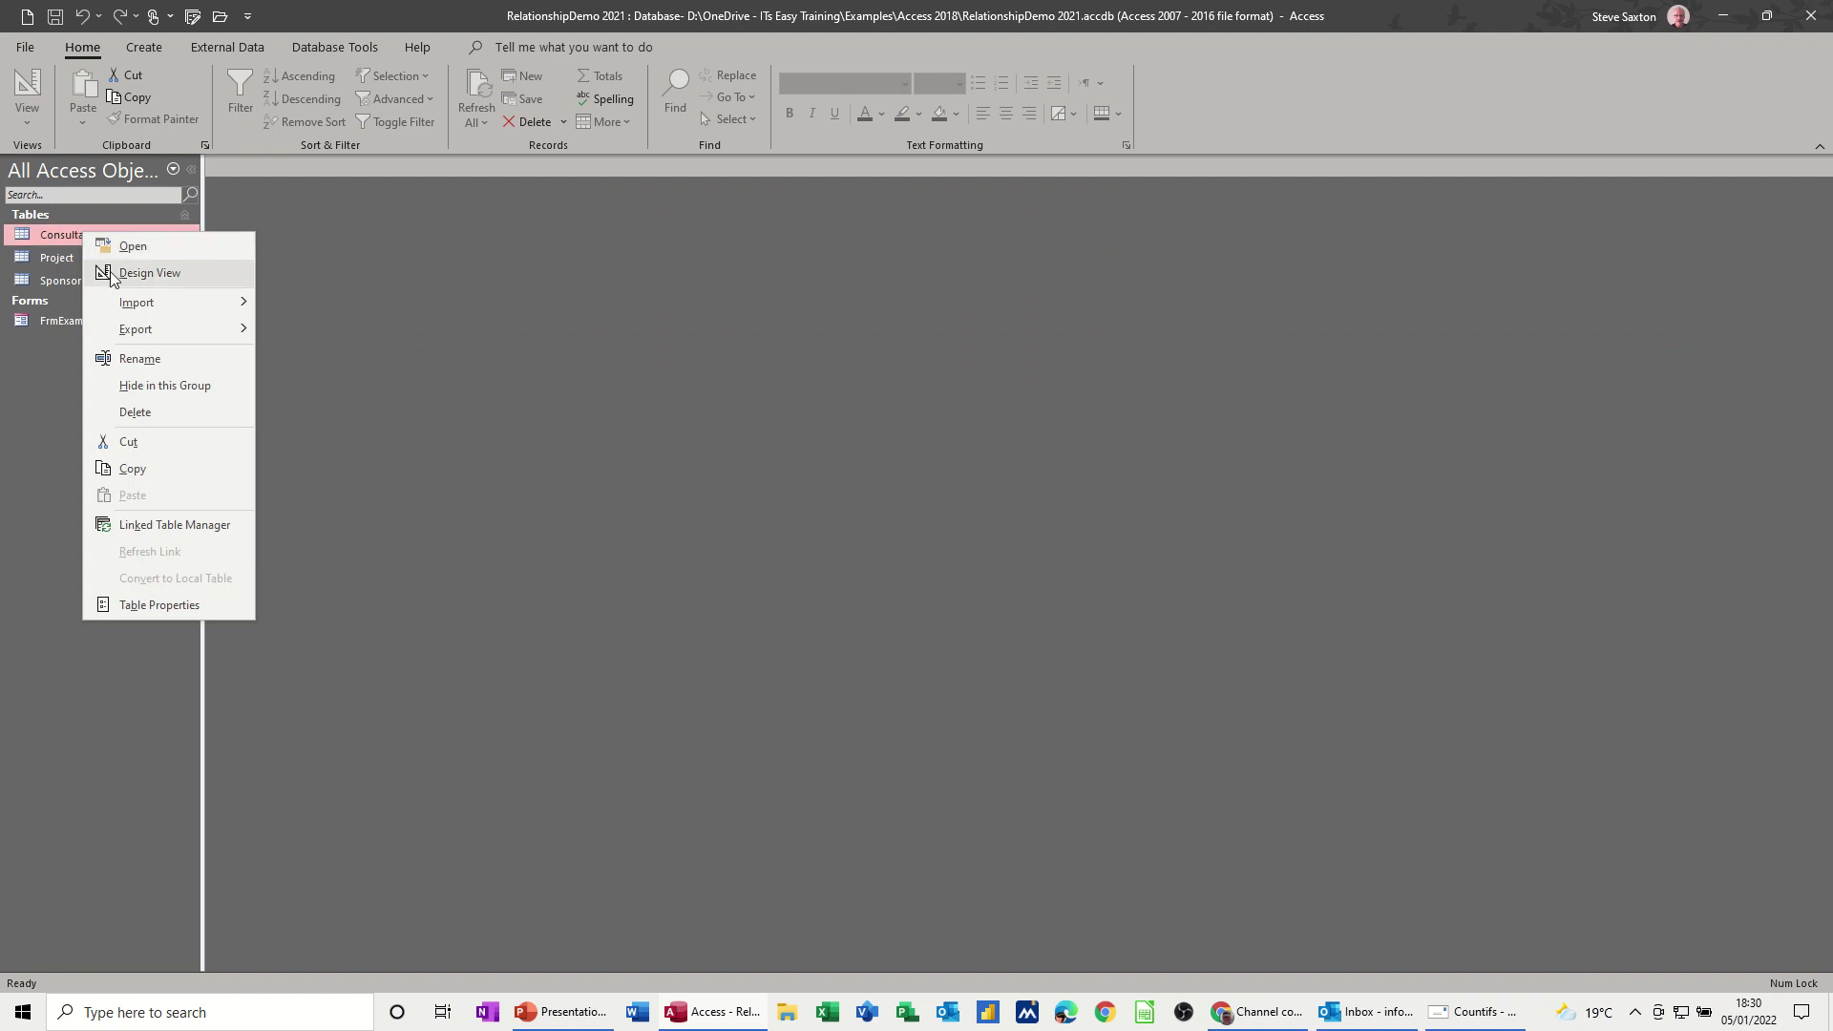
left_click(143, 273)
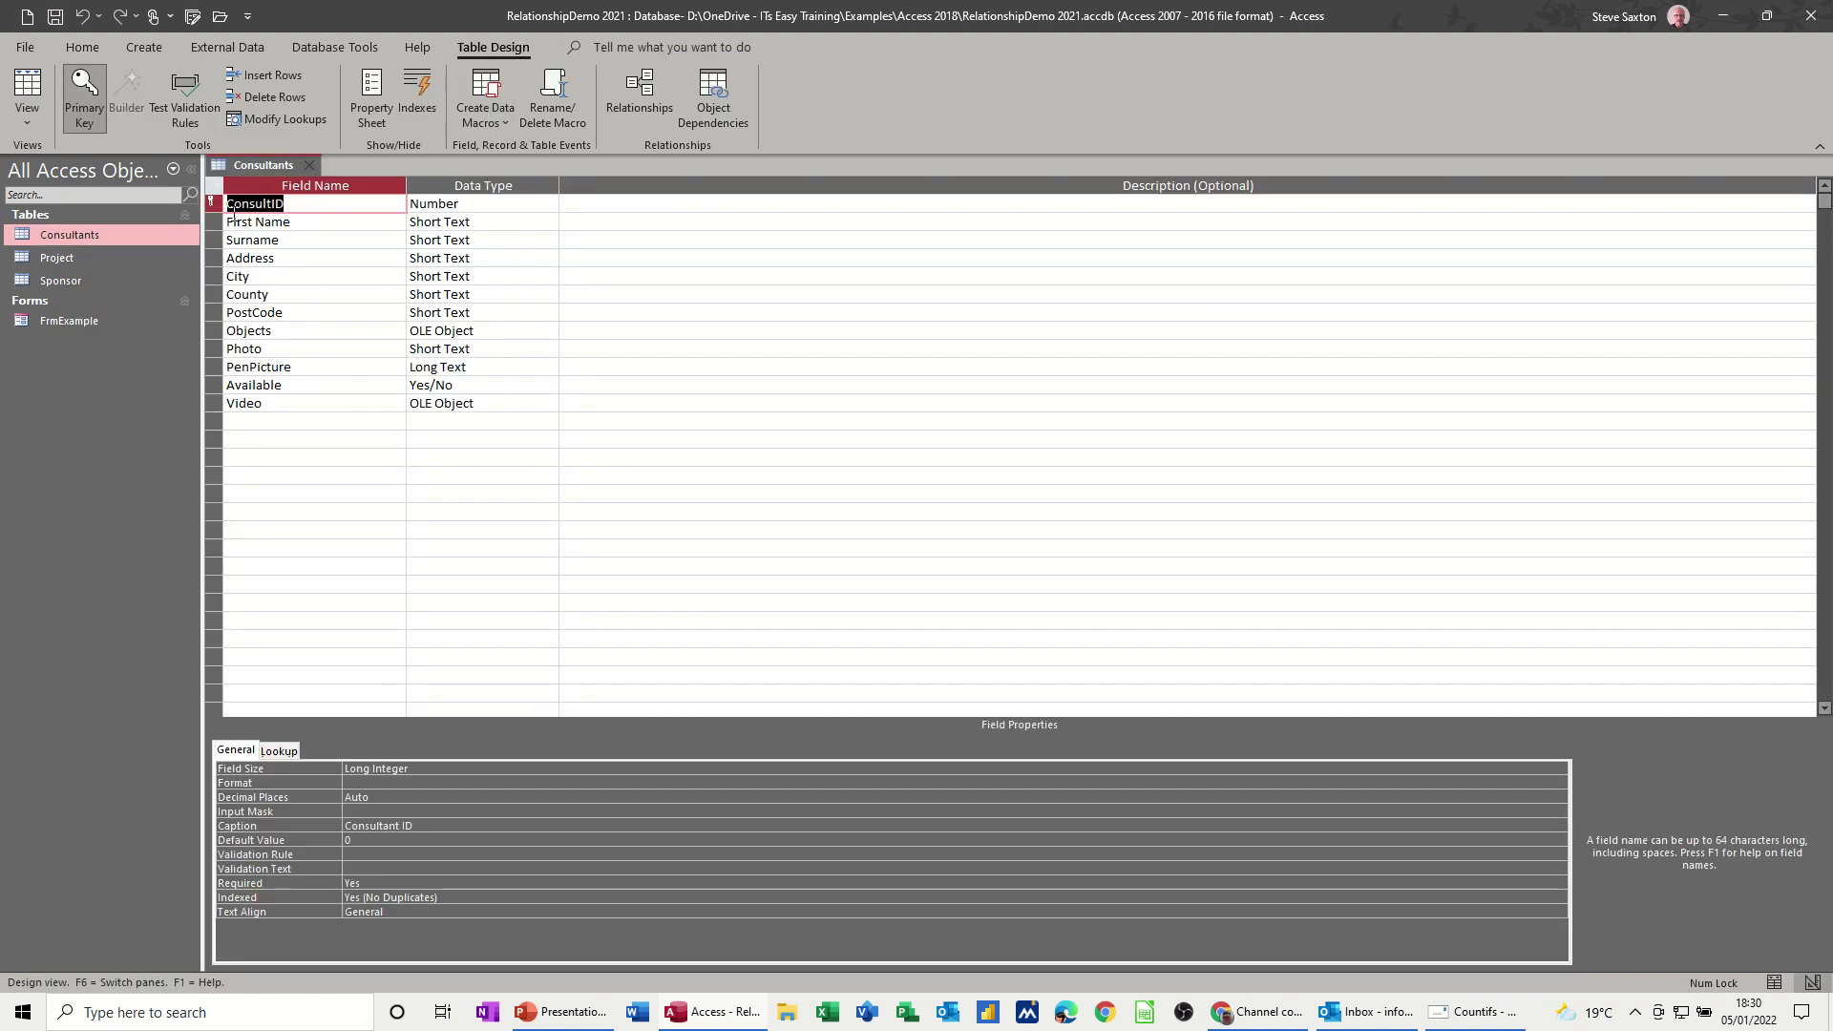
left_click(312, 166)
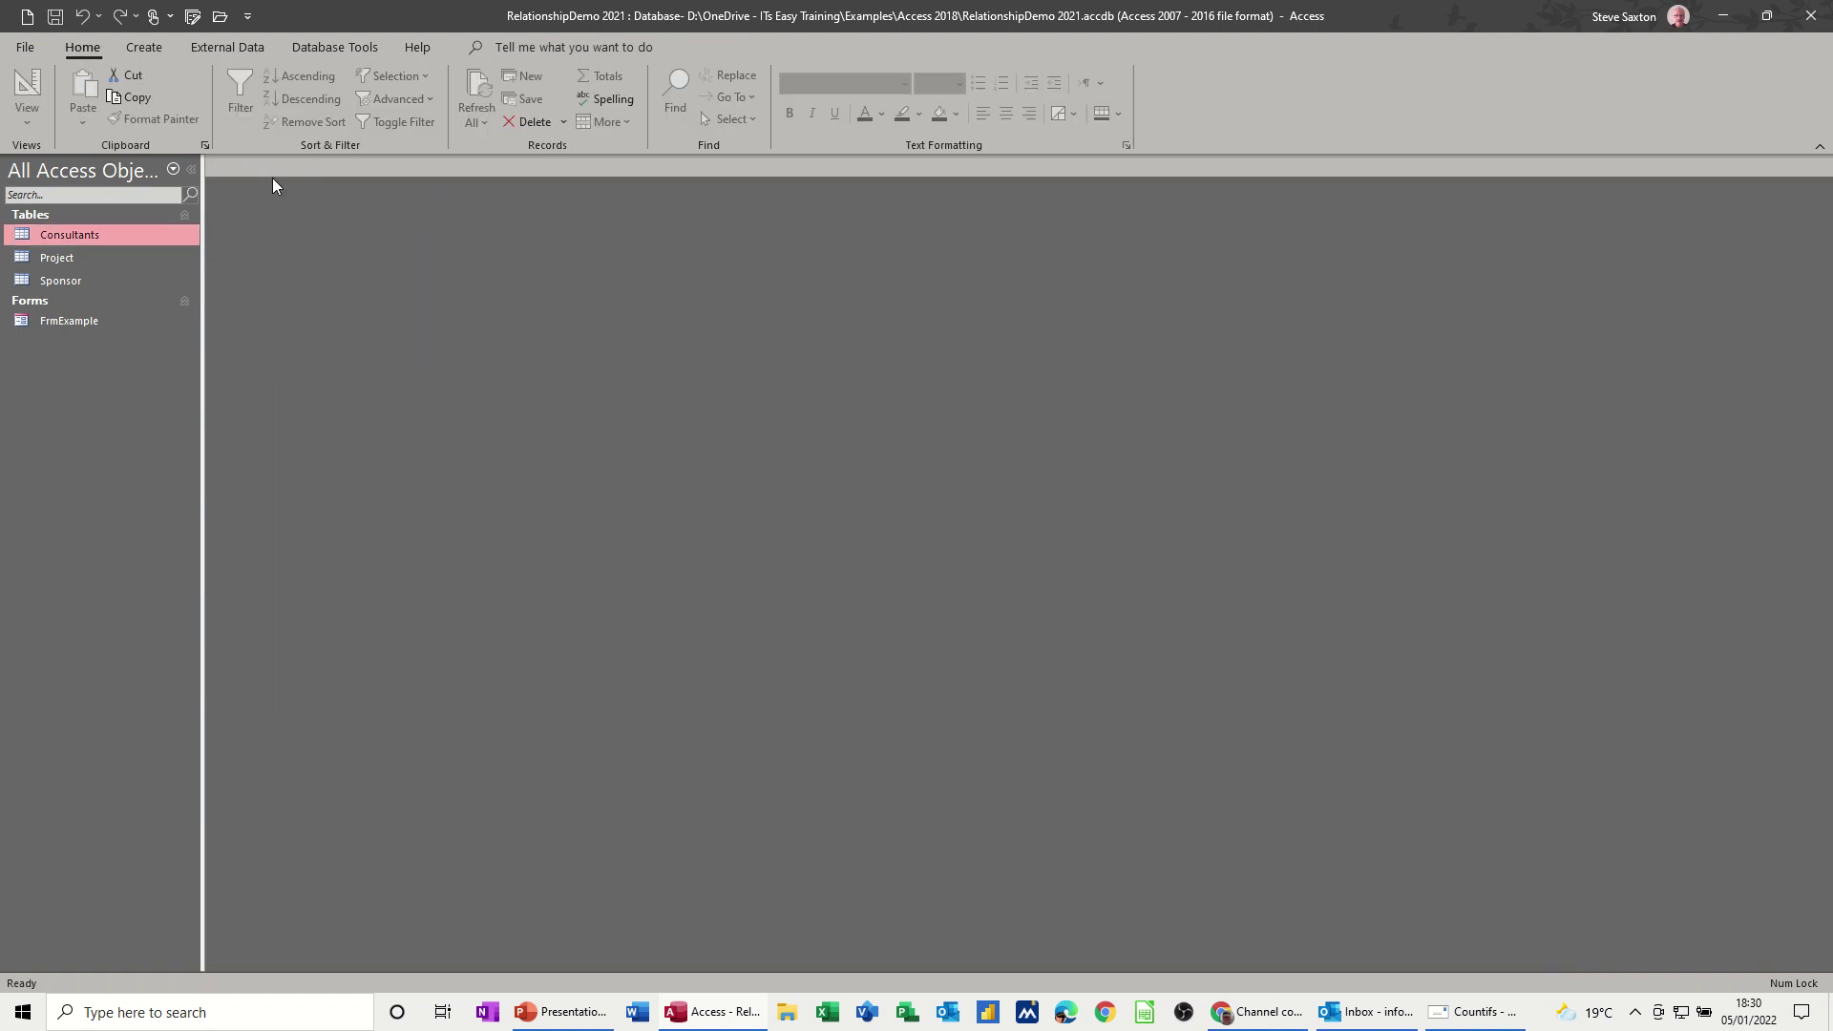
right_click(111, 269)
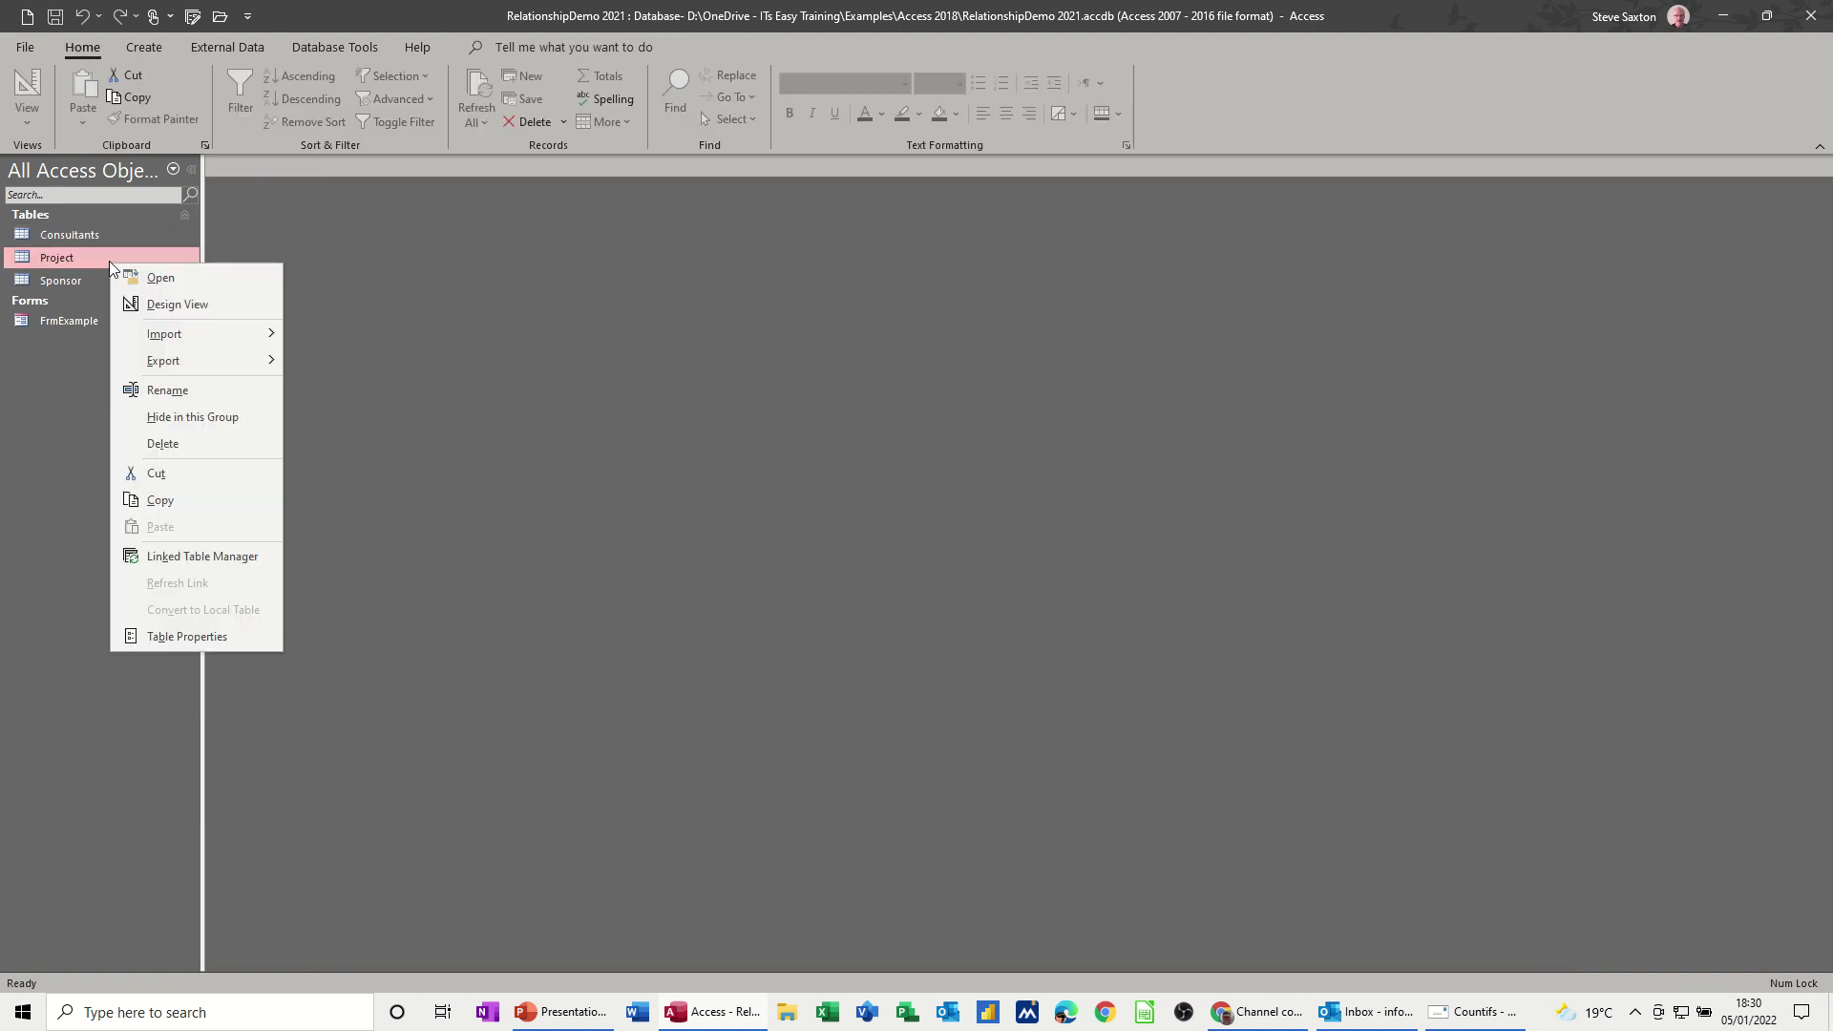
left_click(162, 303)
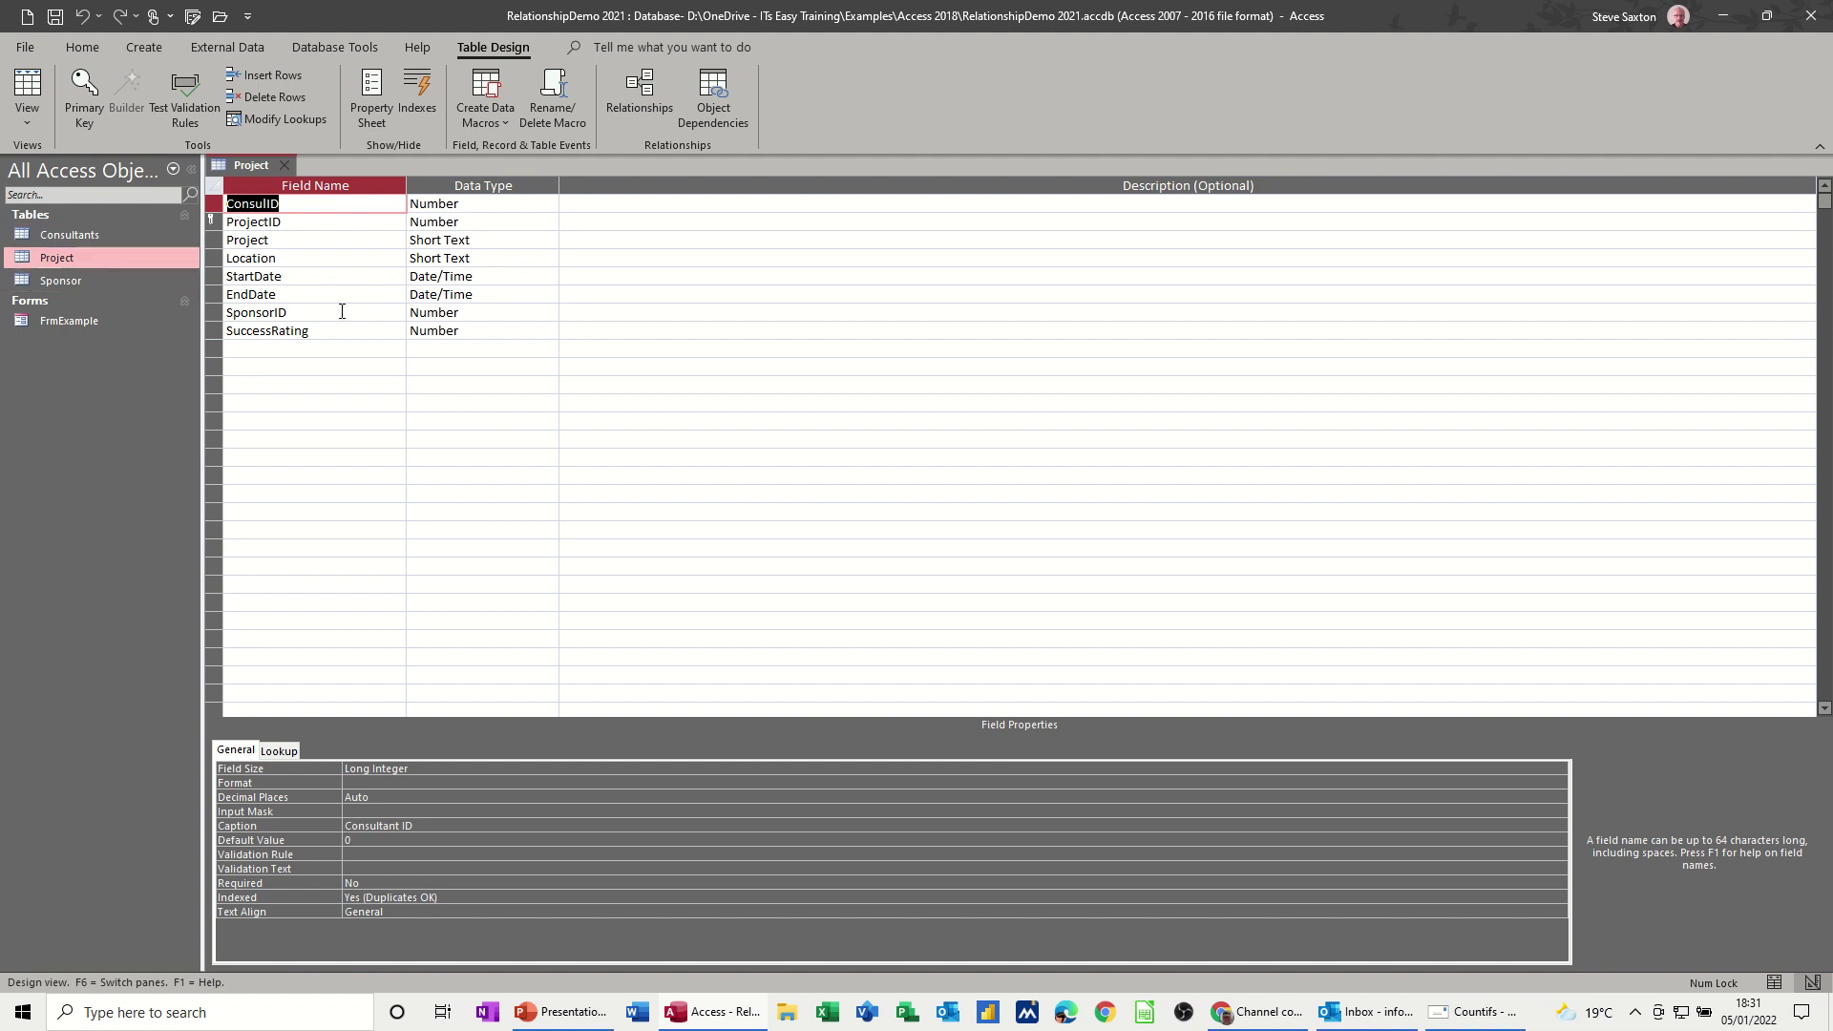
left_click(284, 169)
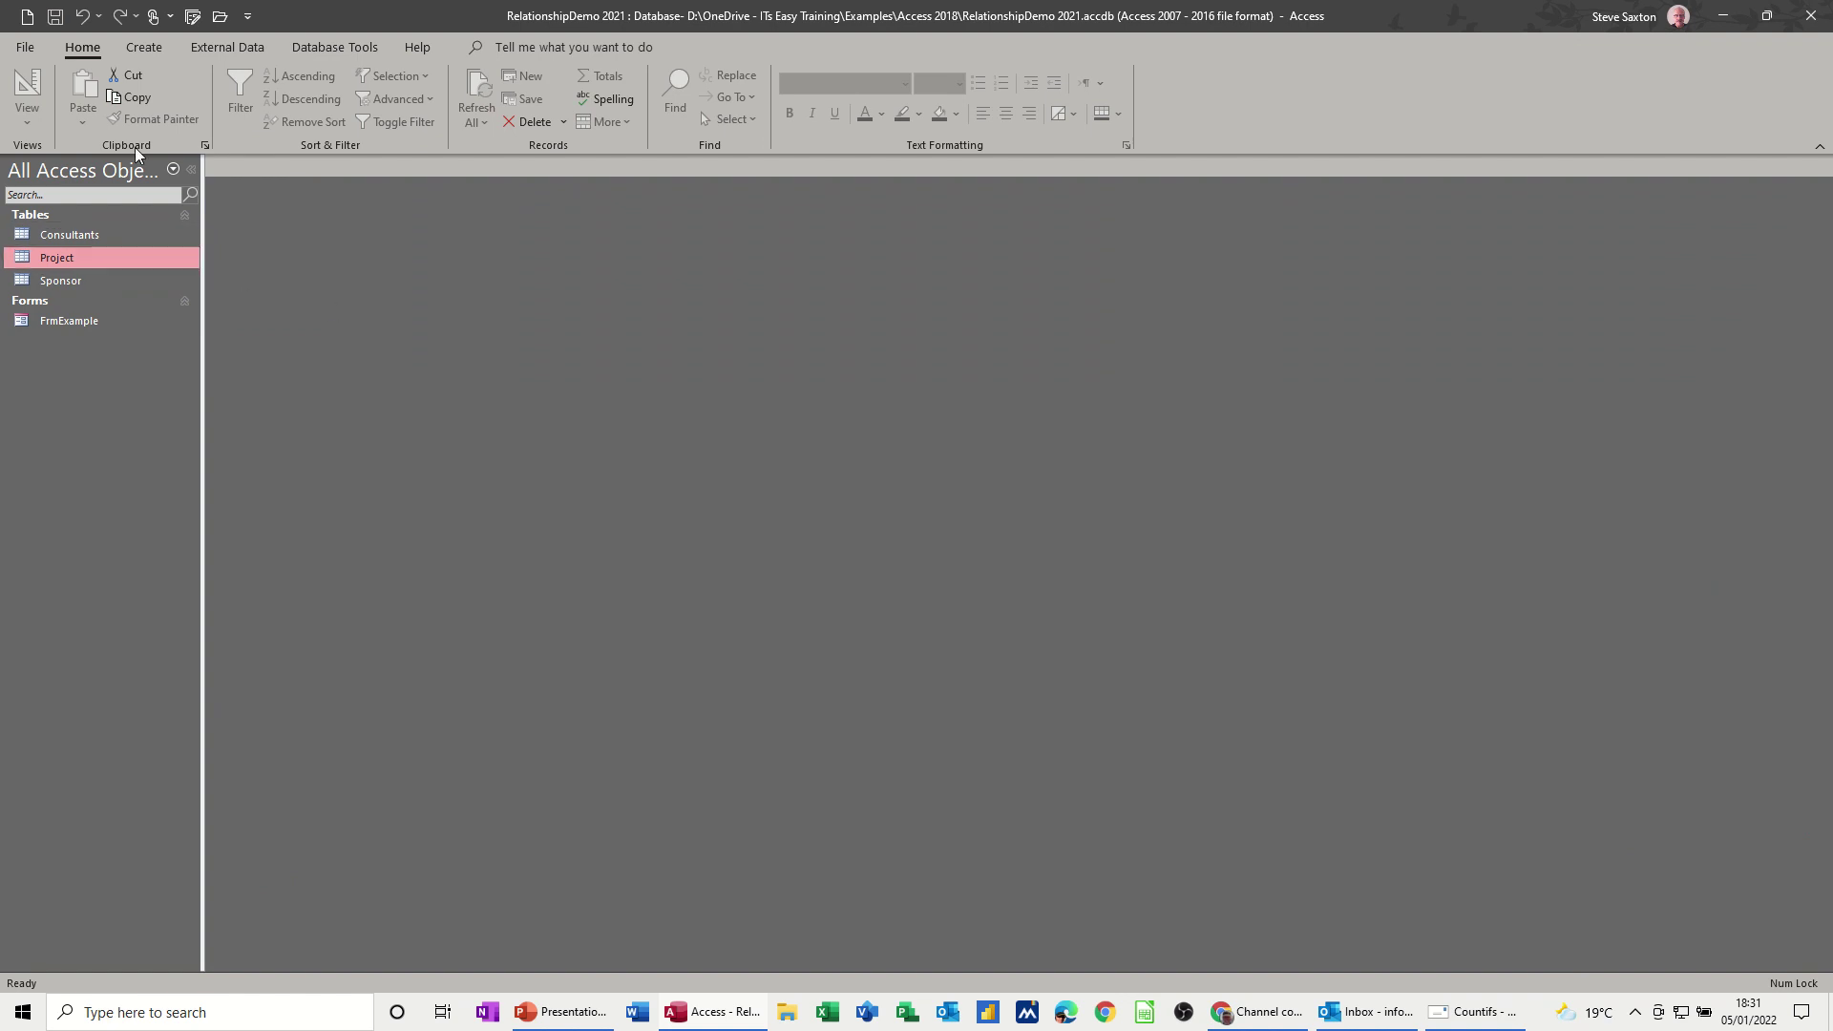
Step: Glance at the Consultants records, then open the Relationships window from Database Tools
left_click(334, 47)
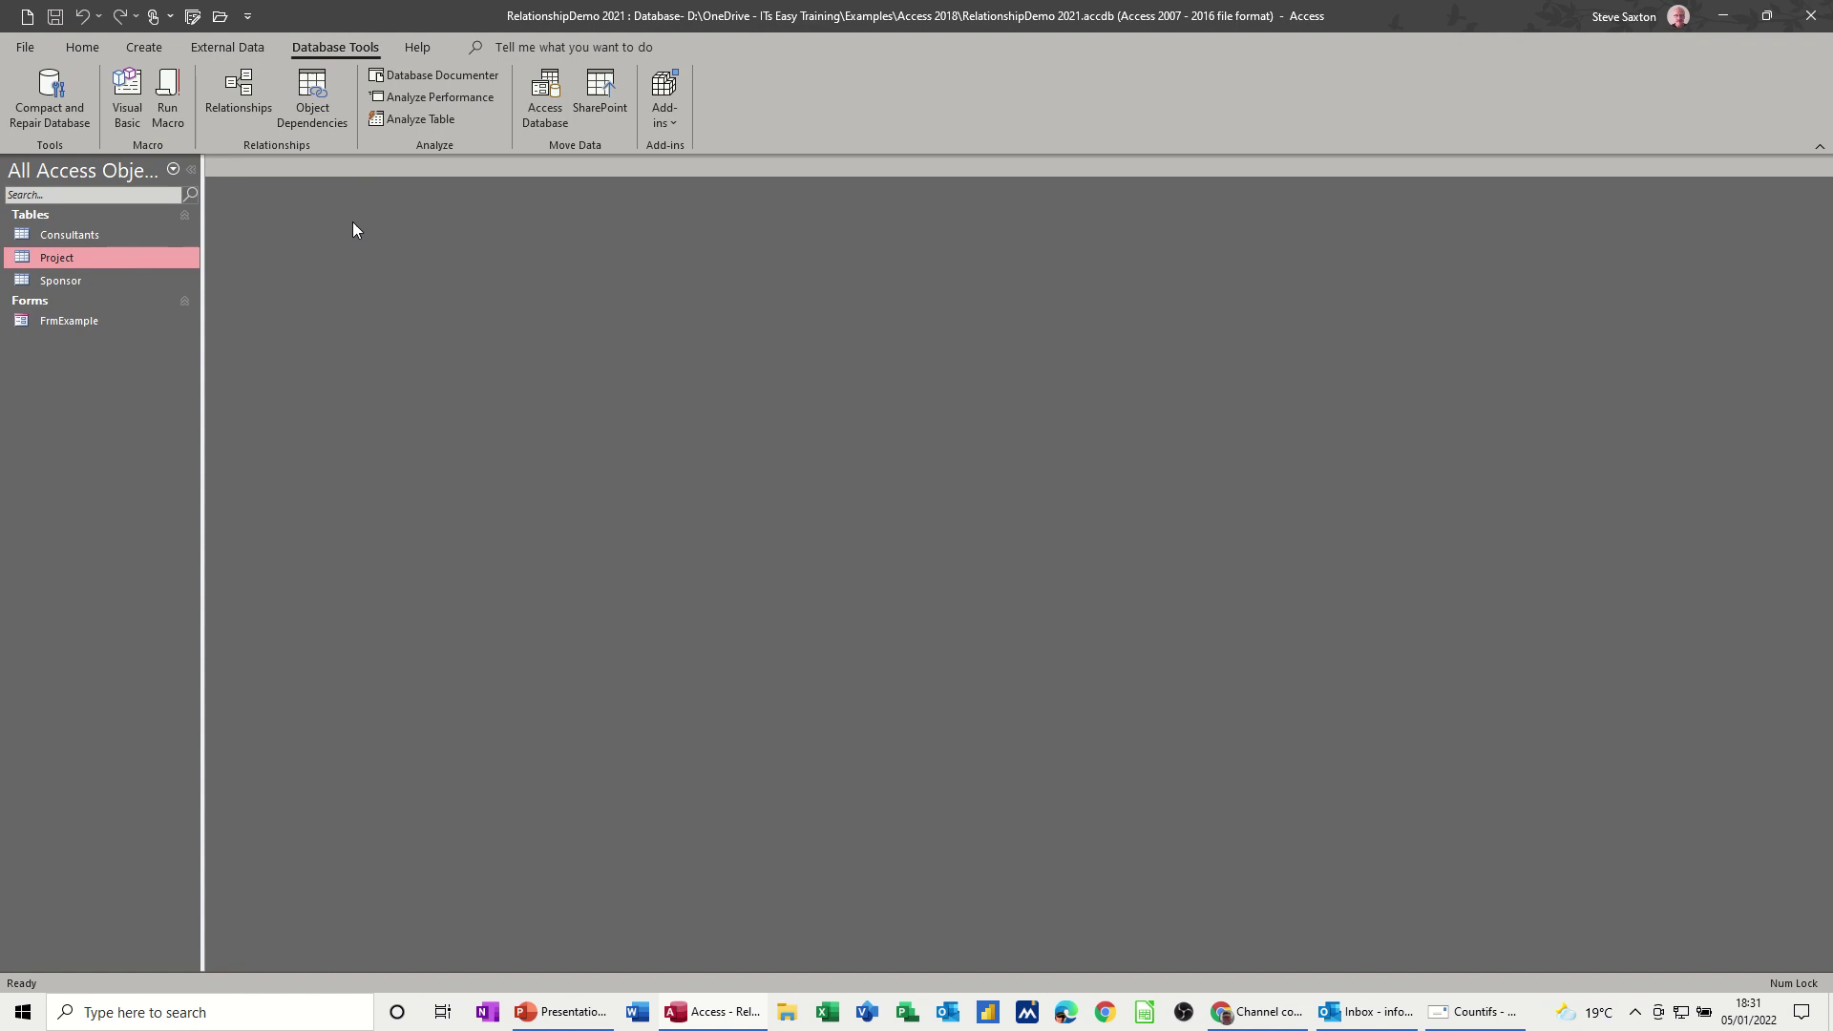
double_click(52, 235)
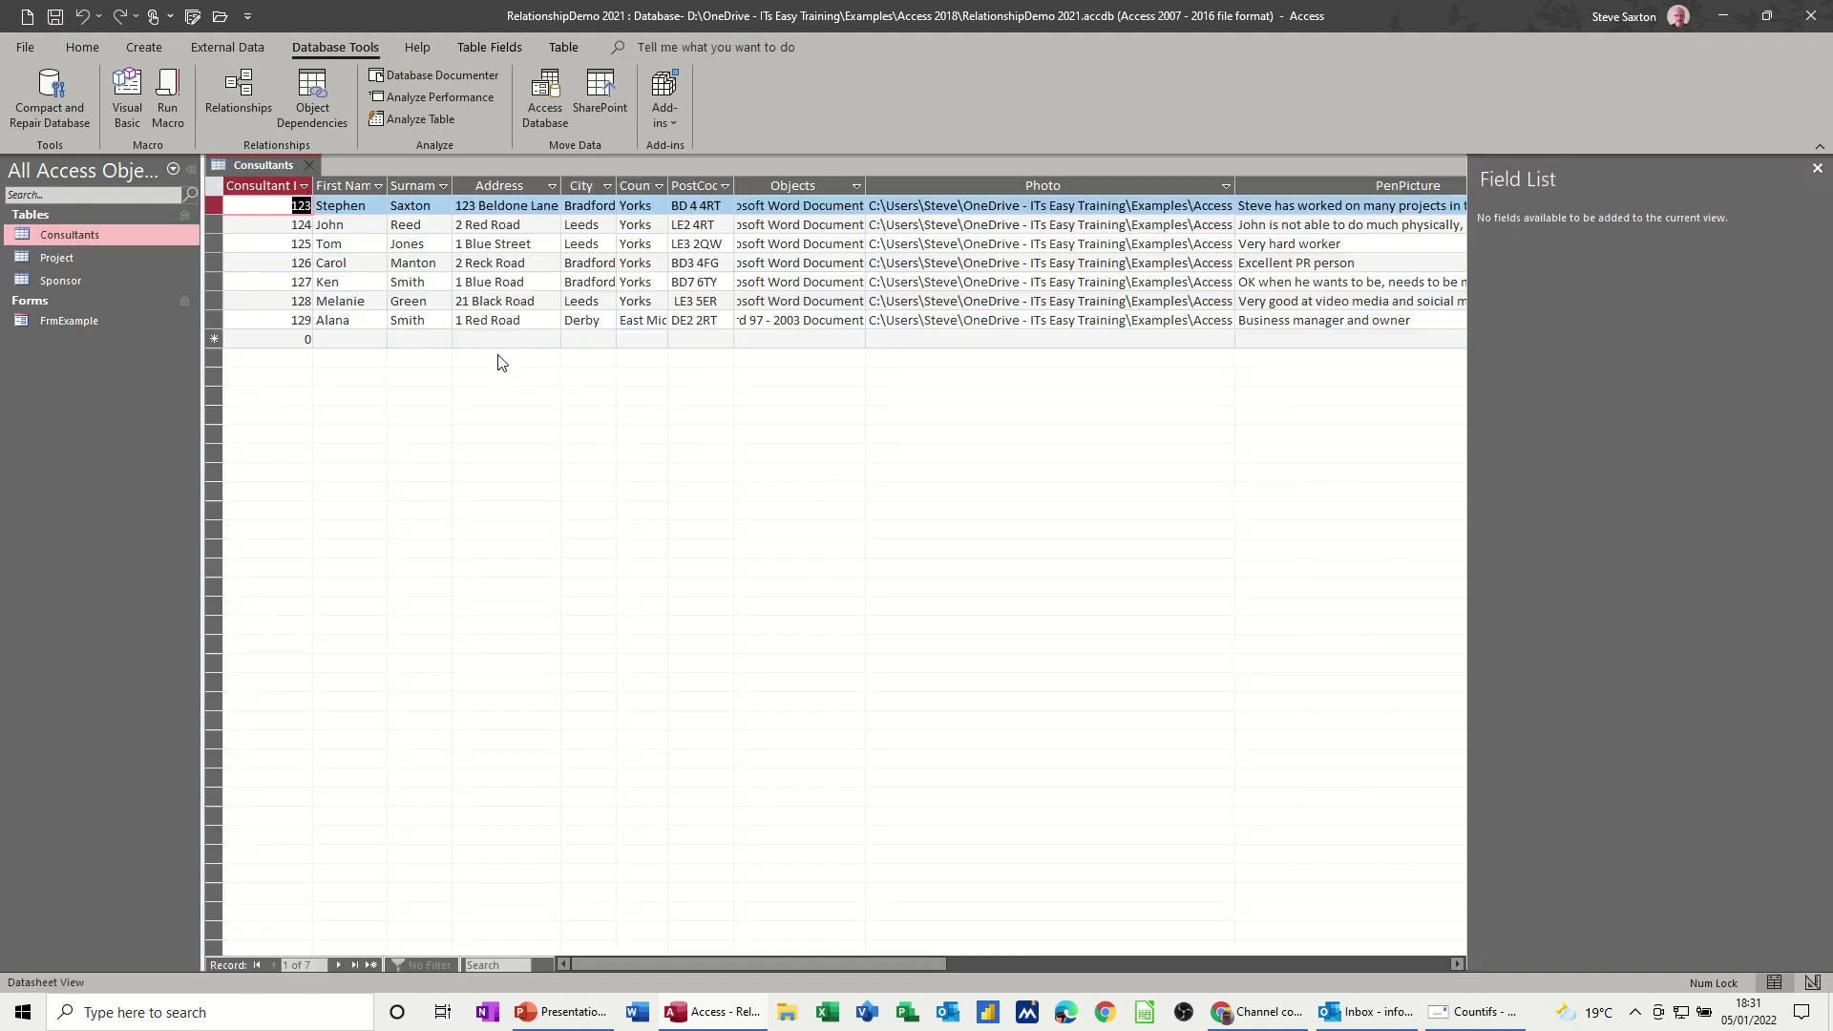
left_click(308, 165)
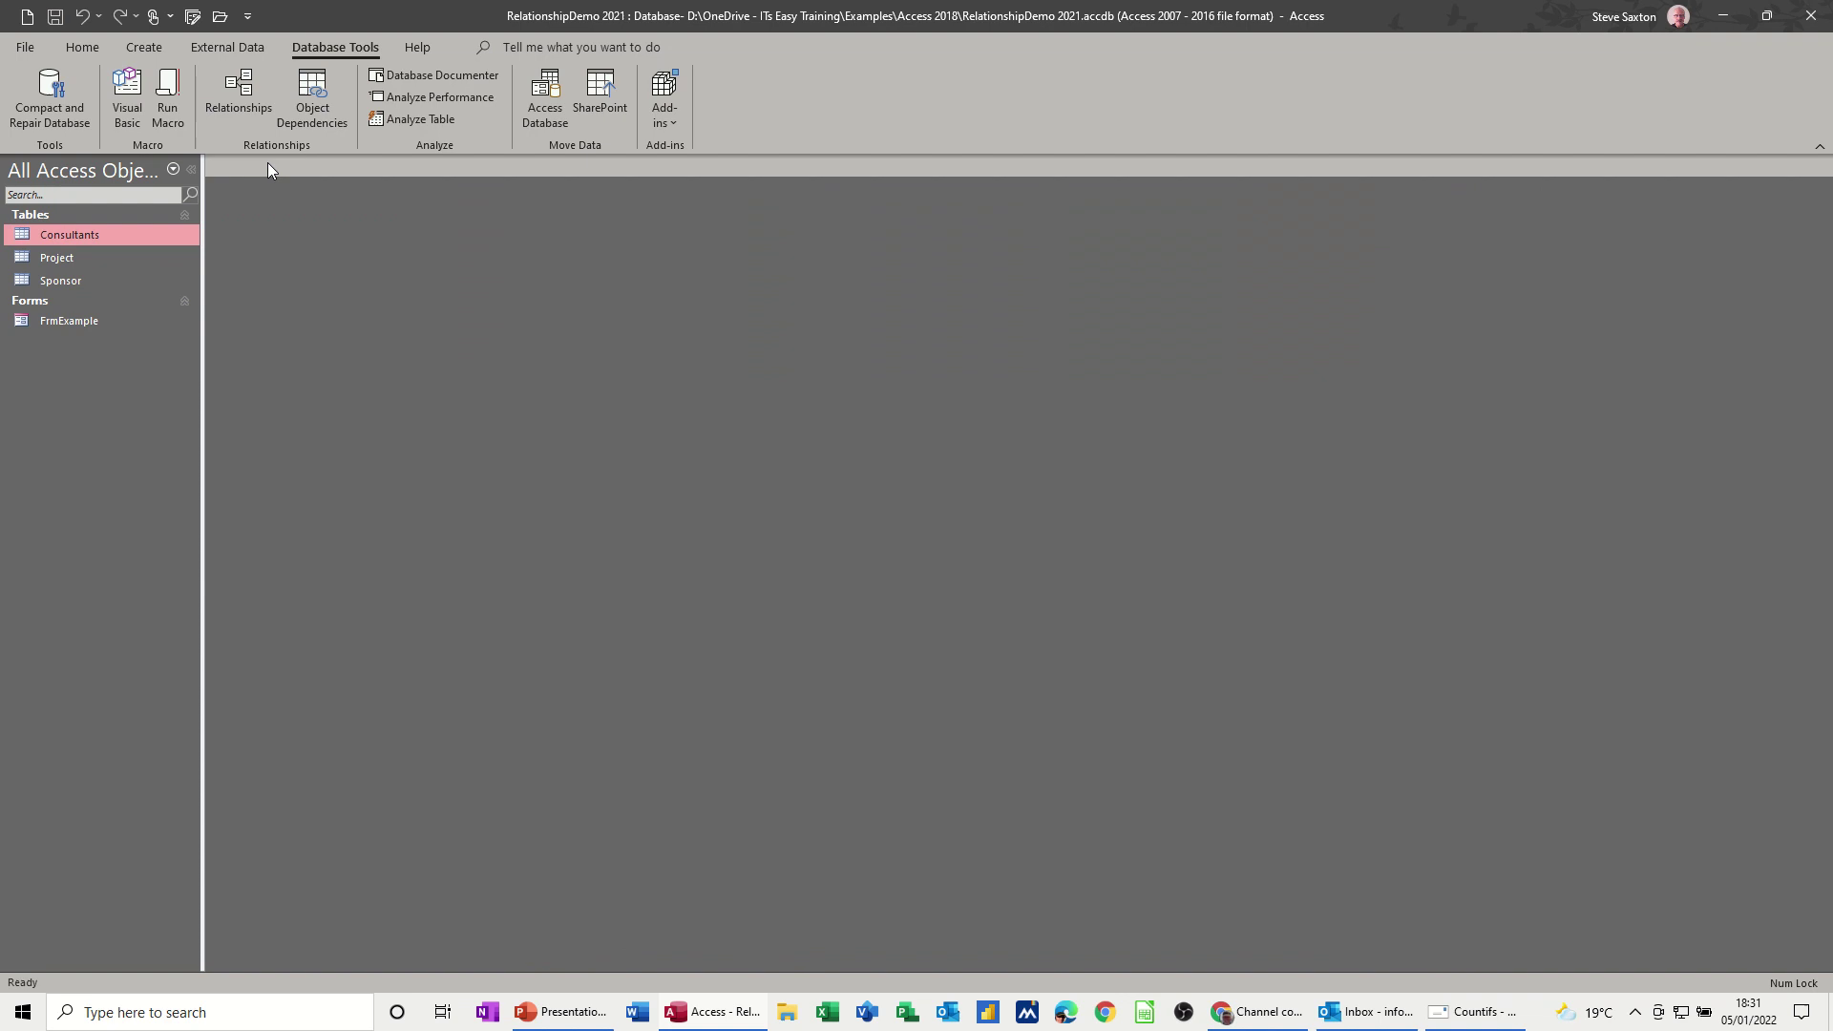
left_click(239, 95)
Step: Place Consultants and Project side by side, lengthening both field lists
left_click_drag(75, 236, 434, 277)
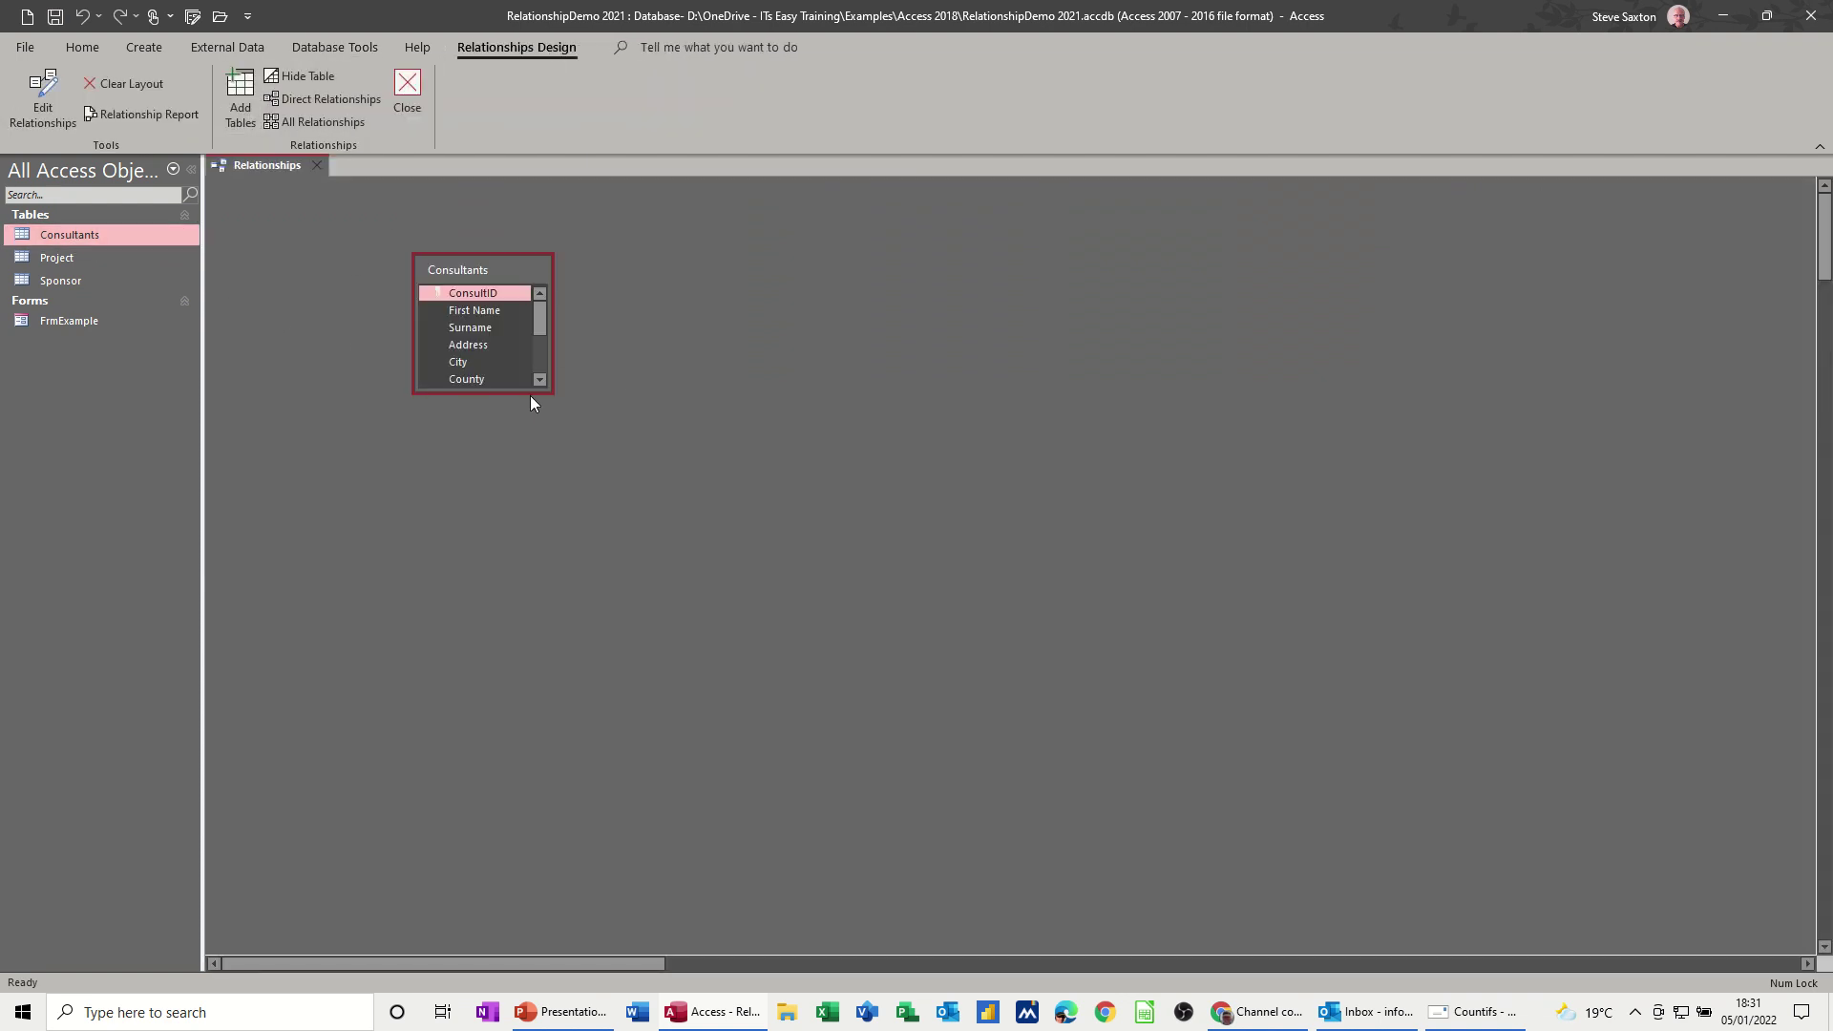
left_click_drag(541, 392, 540, 513)
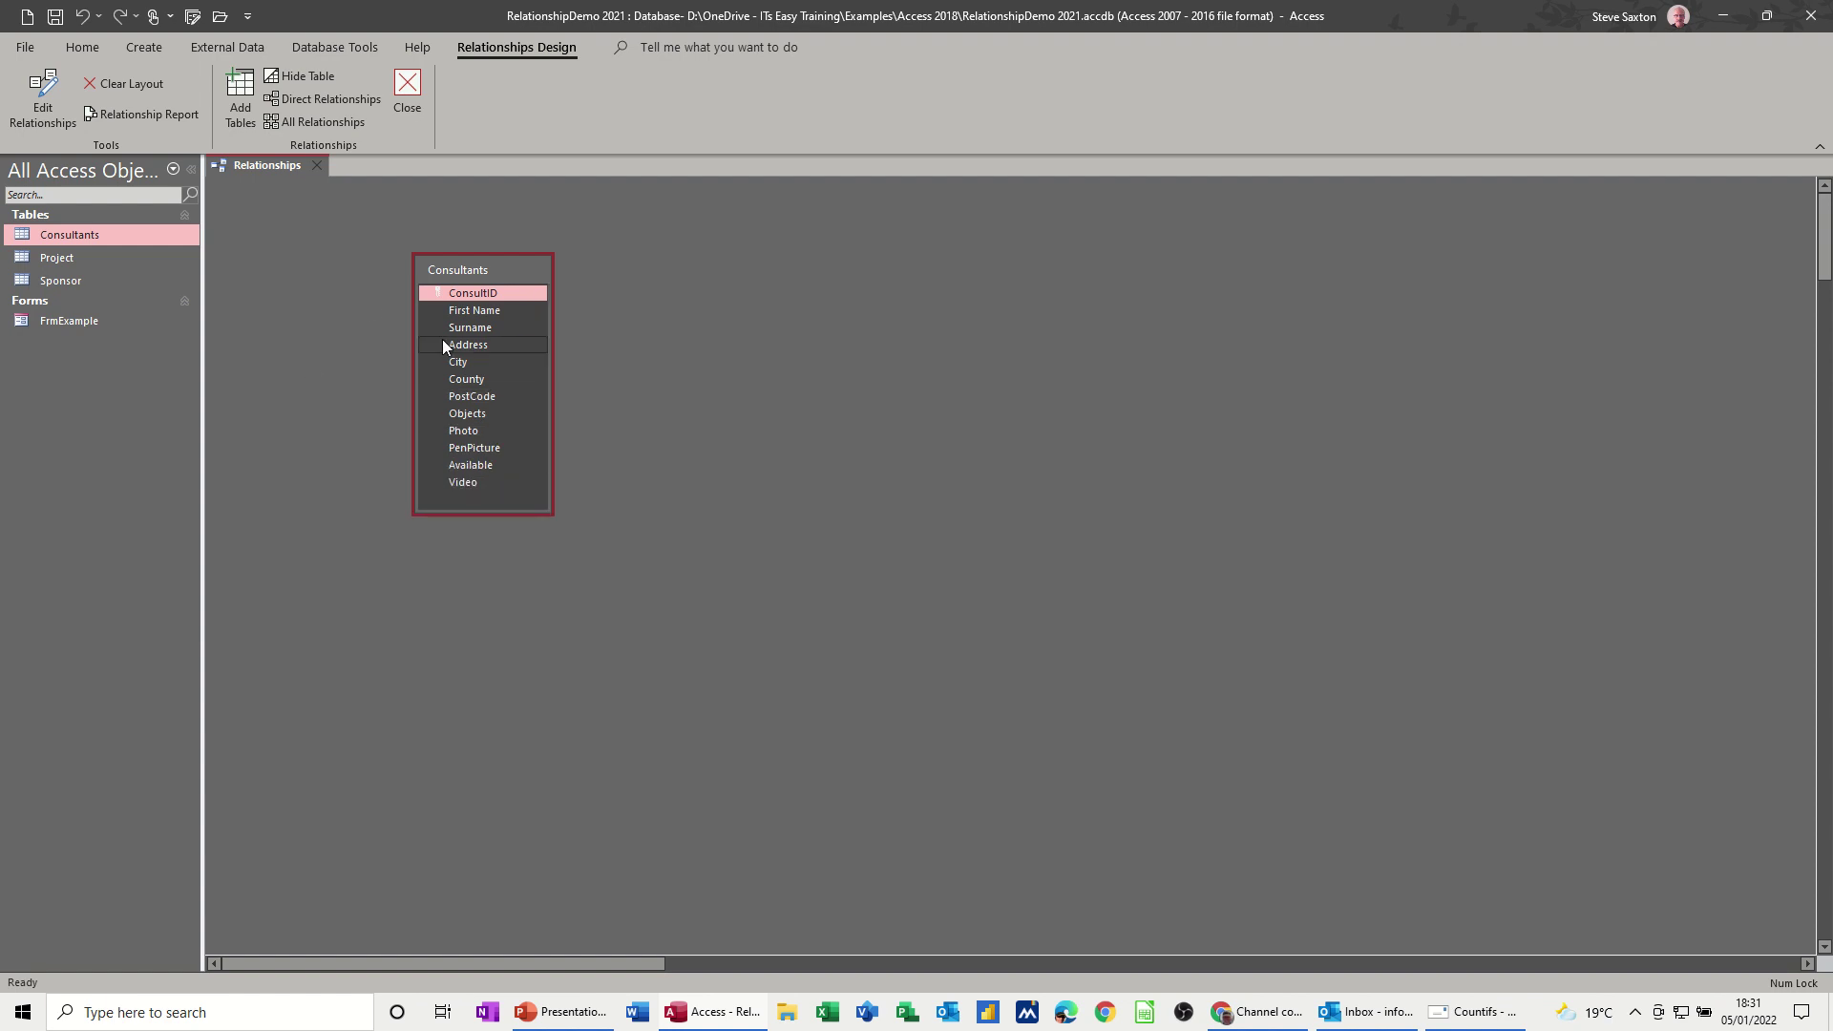
left_click_drag(54, 256, 724, 271)
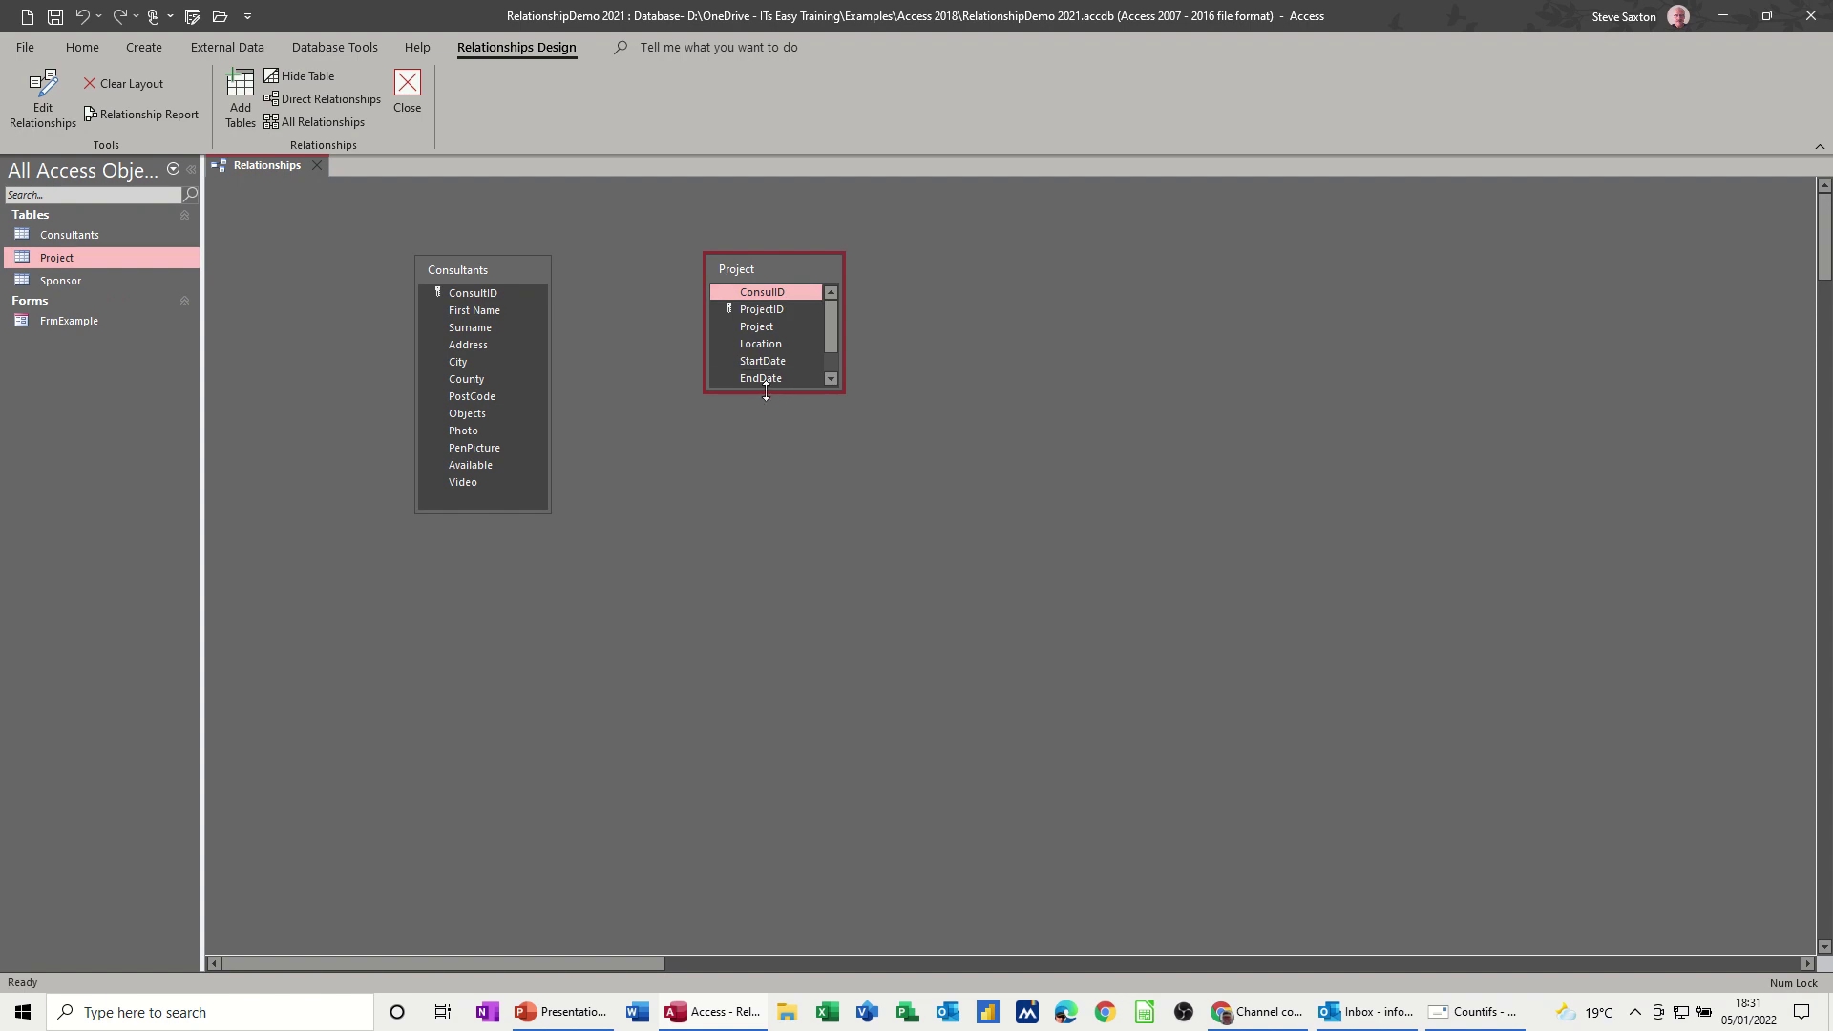
left_click_drag(766, 392, 790, 502)
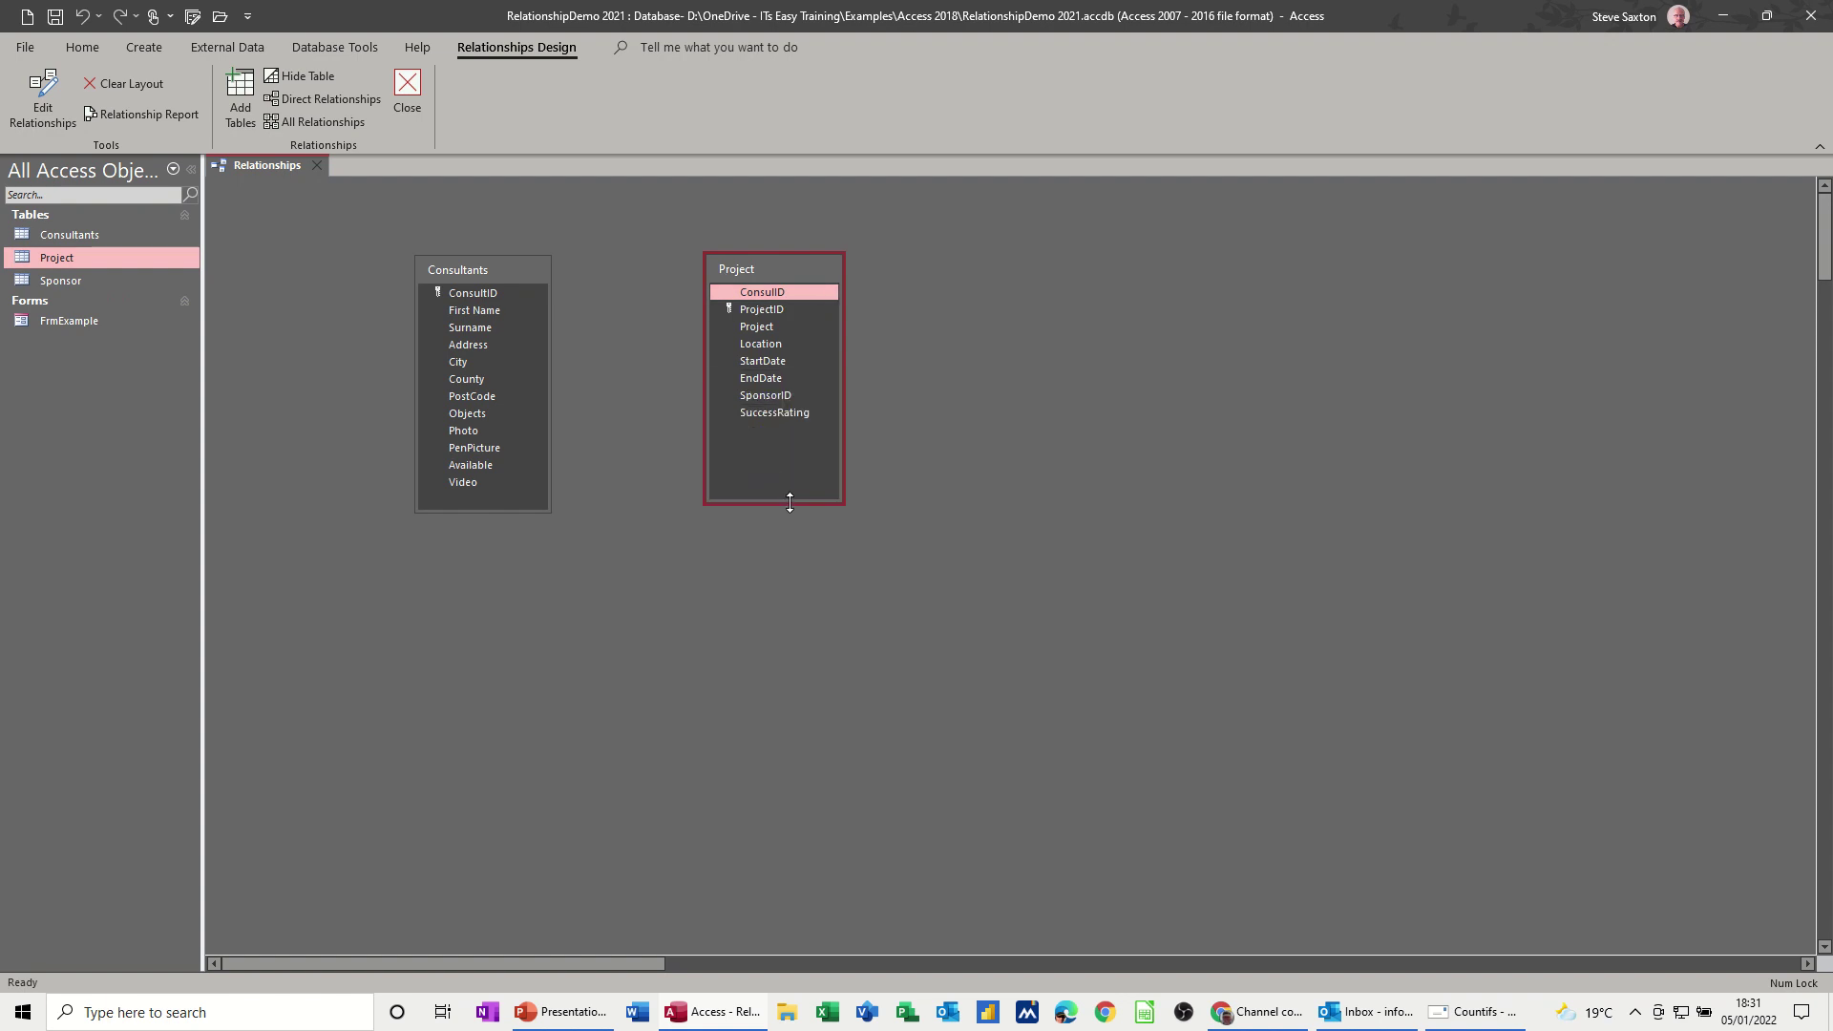
Step: Add Sponsor to the right of Project and enlarge it to show all fields
left_click(84, 283)
left_click_drag(1030, 312, 1060, 255)
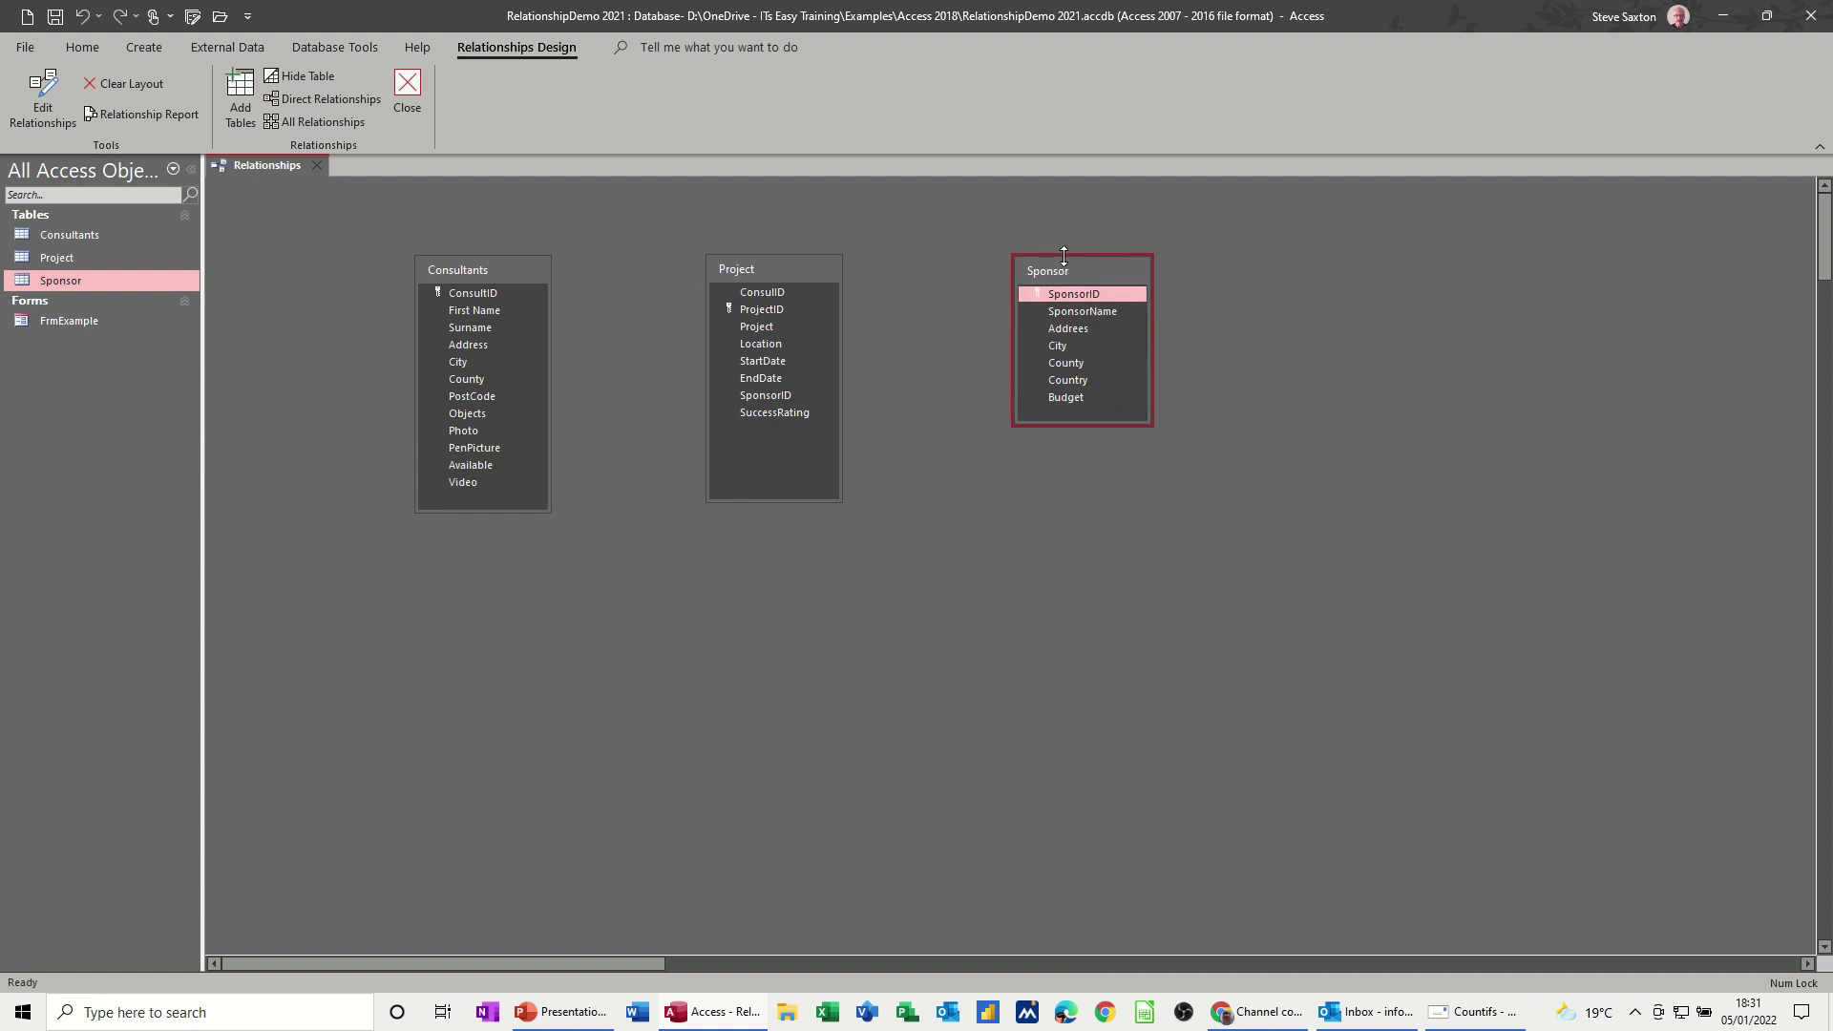
left_click_drag(1082, 425, 1080, 502)
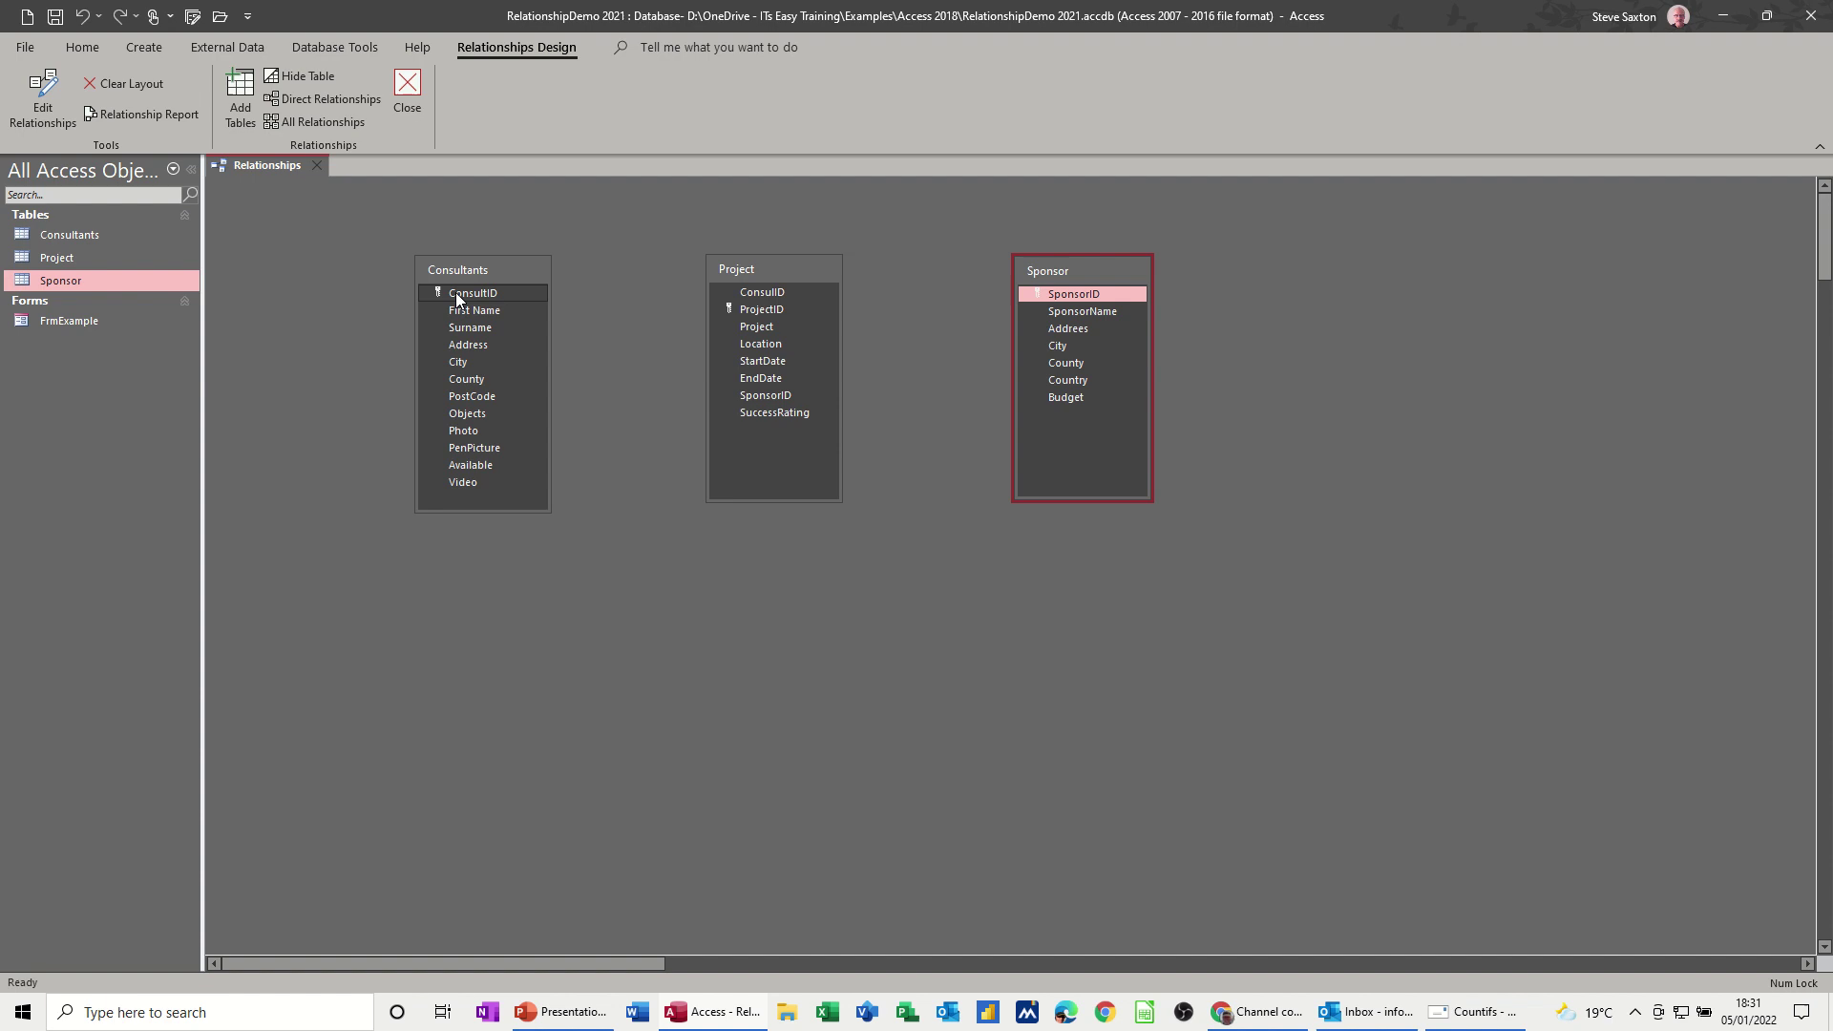
Step: Join Consultants.ConsultID to Project.ConsultID with Enforce Referential Integrity ticked, and create it
left_click_drag(465, 300, 765, 300)
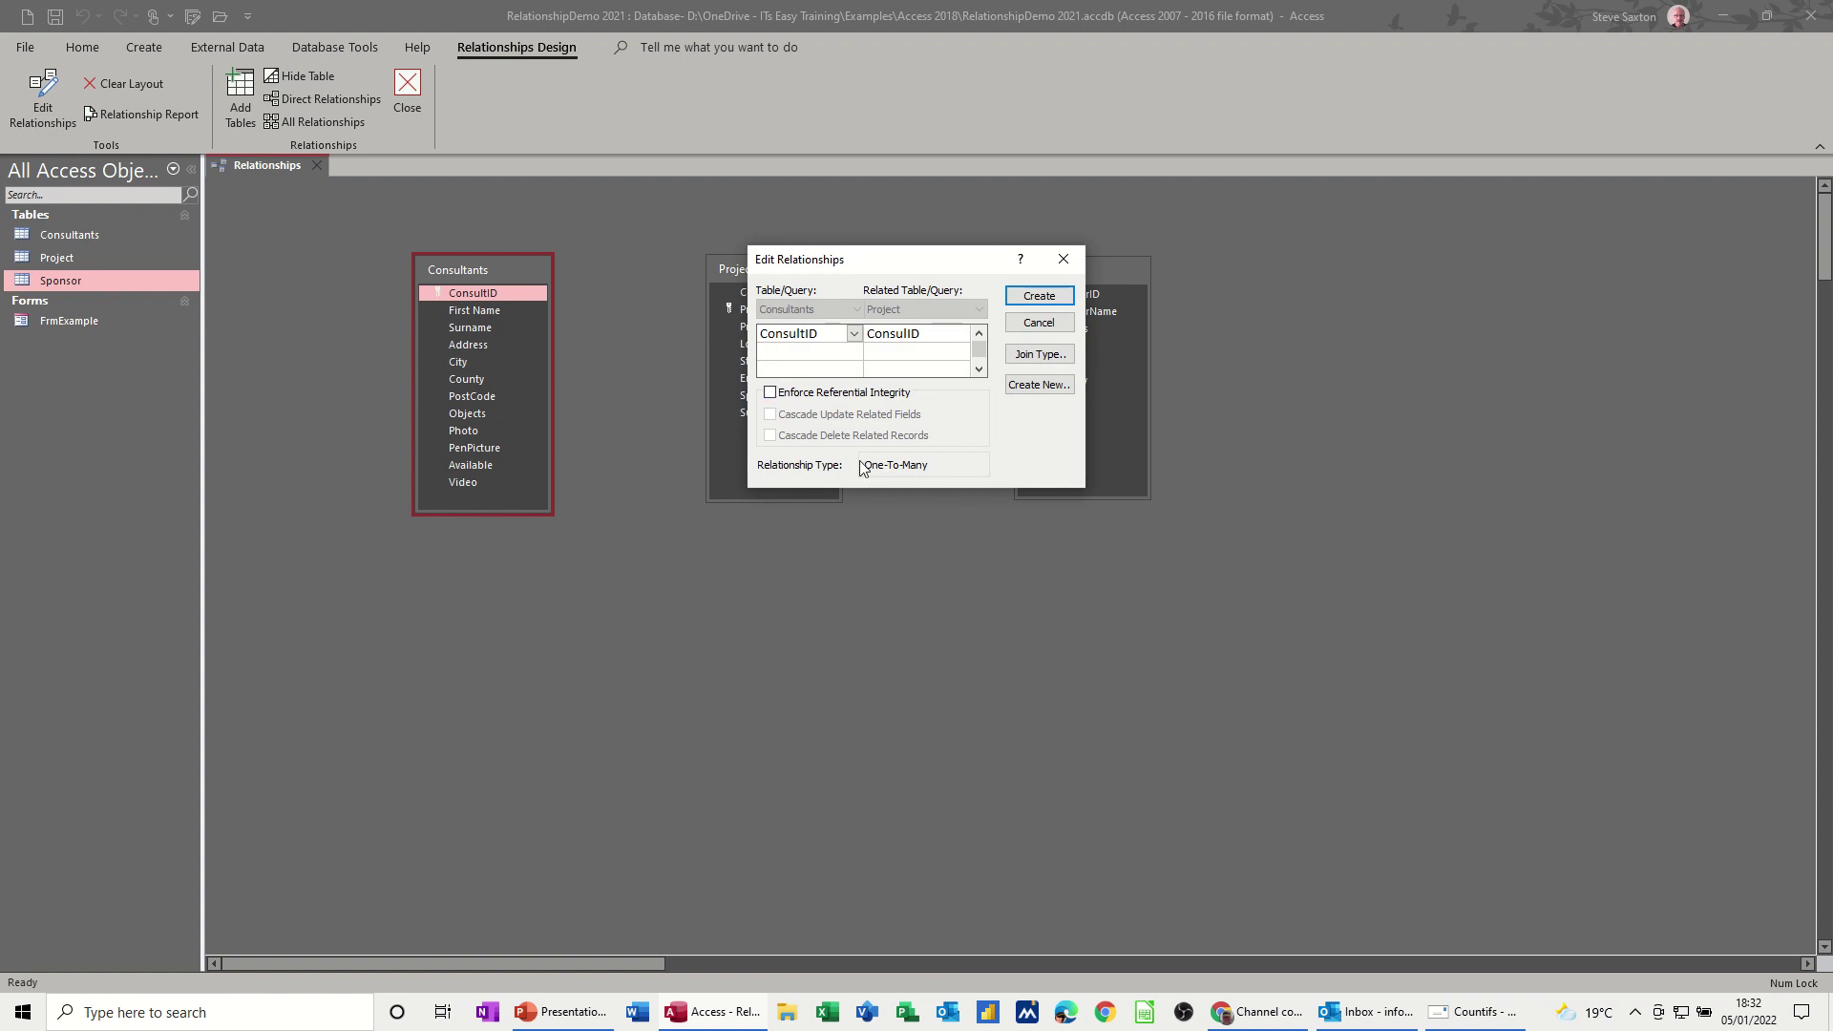
left_click(769, 392)
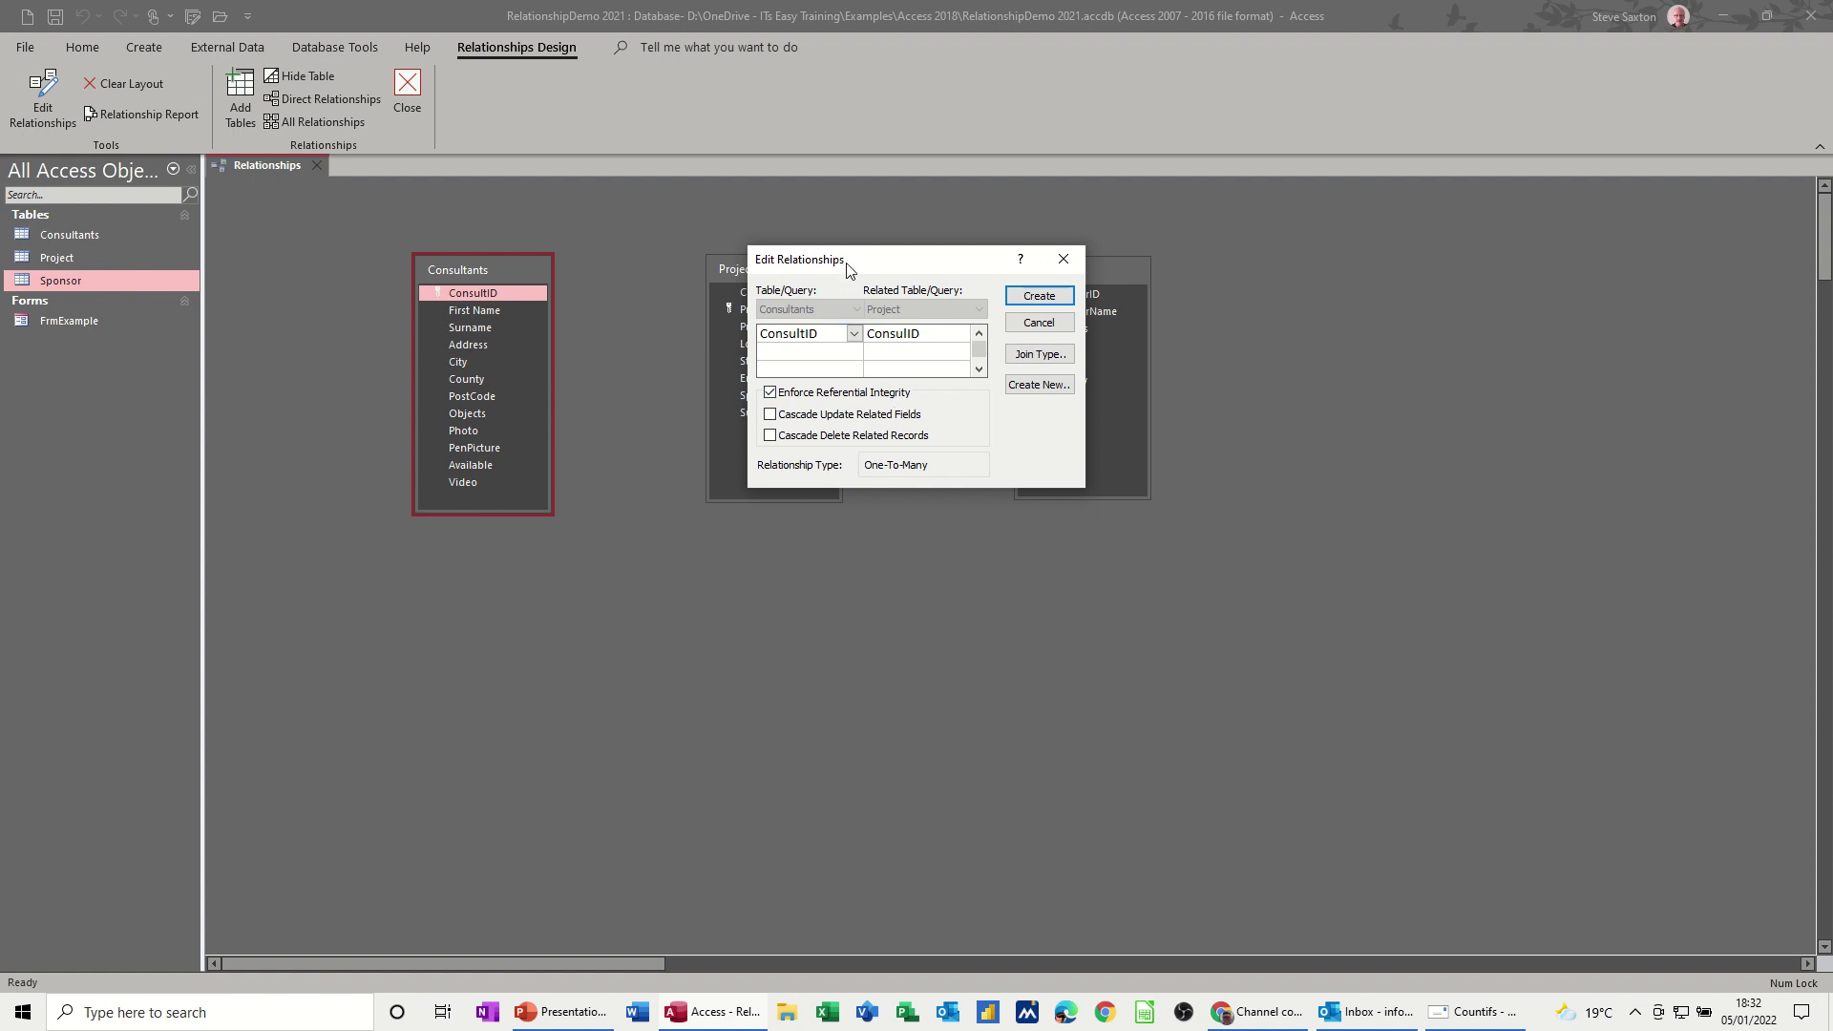
left_click_drag(849, 270, 806, 490)
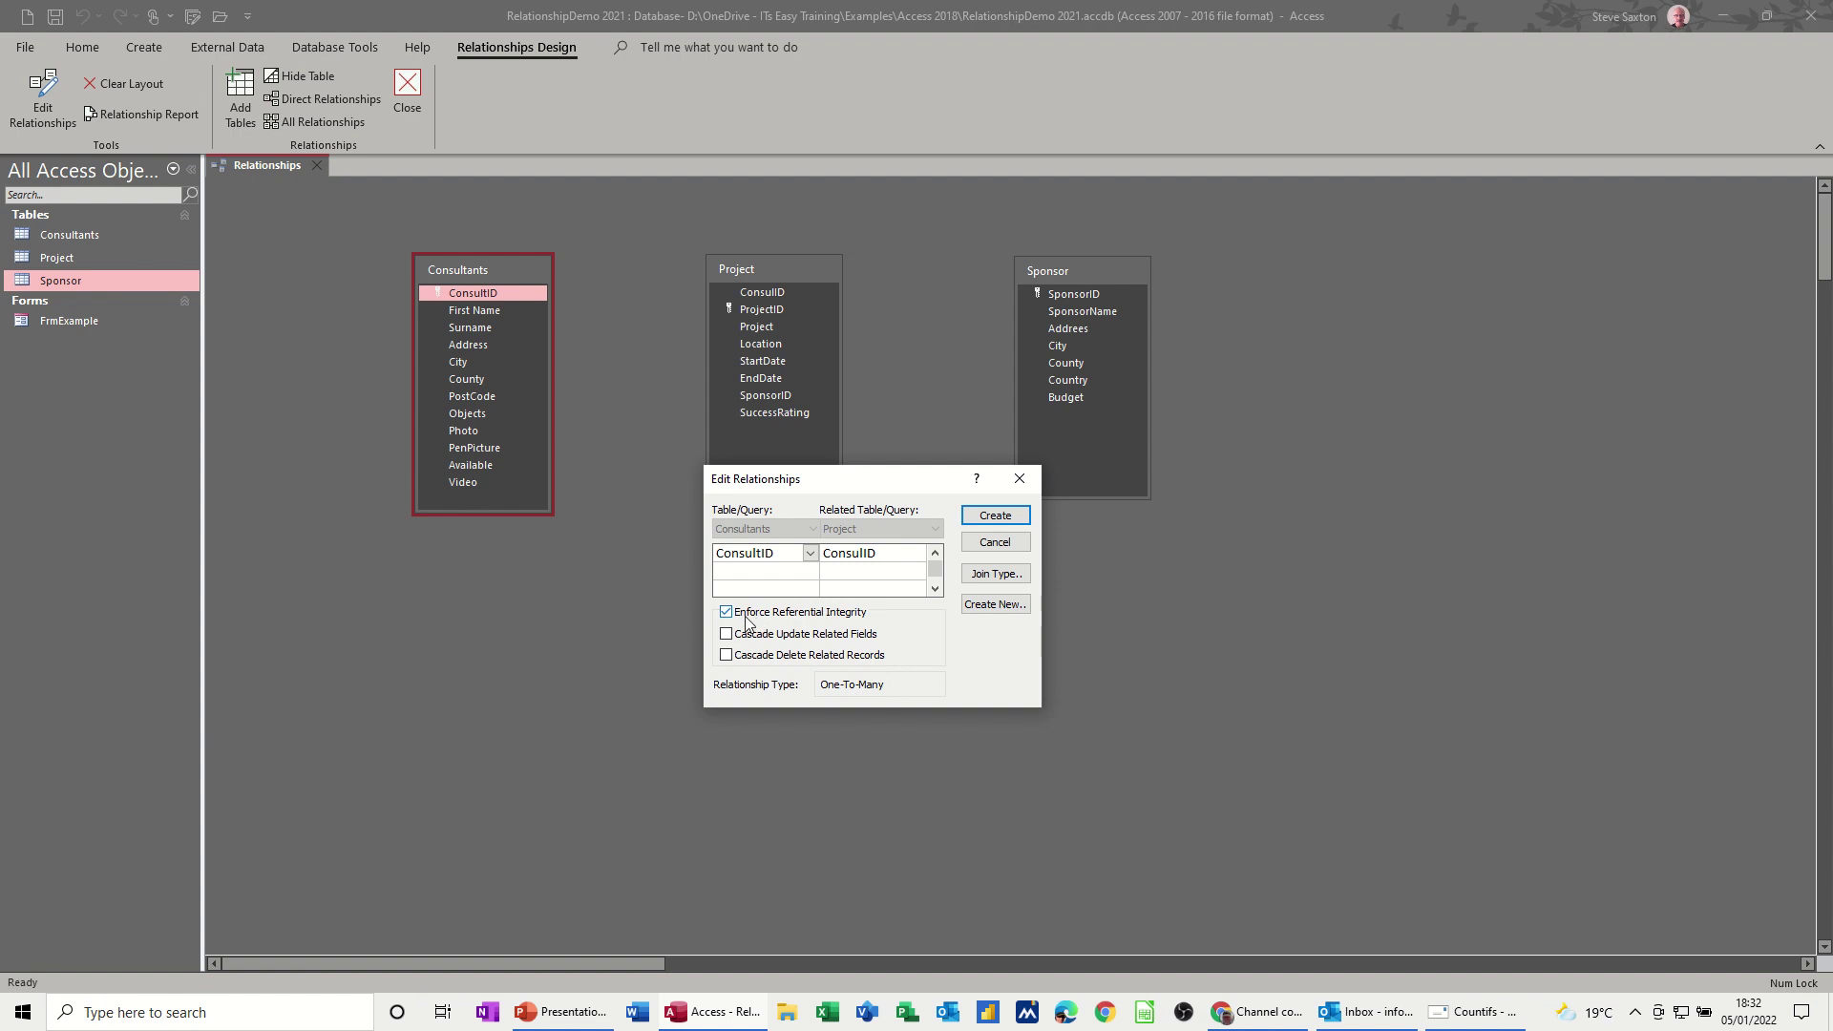
left_click(979, 521)
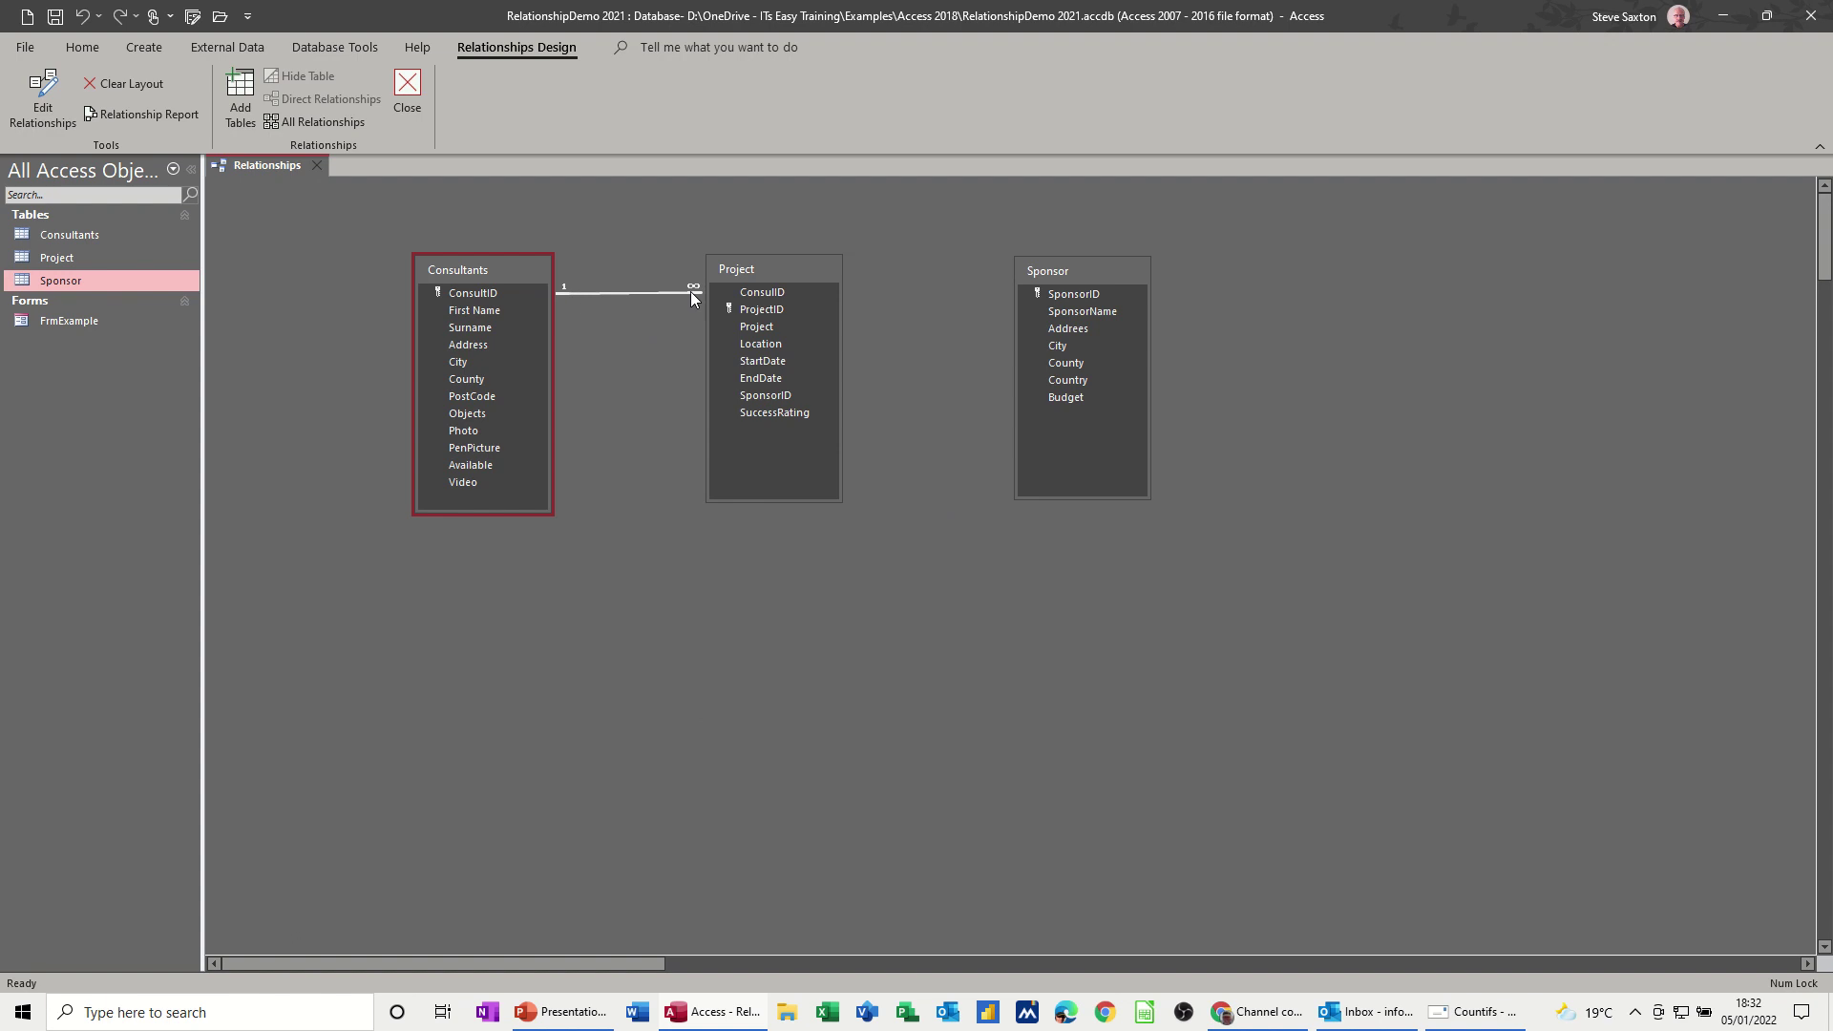
Step: Join Sponsor.SponsorID to Project.SponsorID with referential integrity, leaving the join type at default
left_click_drag(1069, 296, 775, 397)
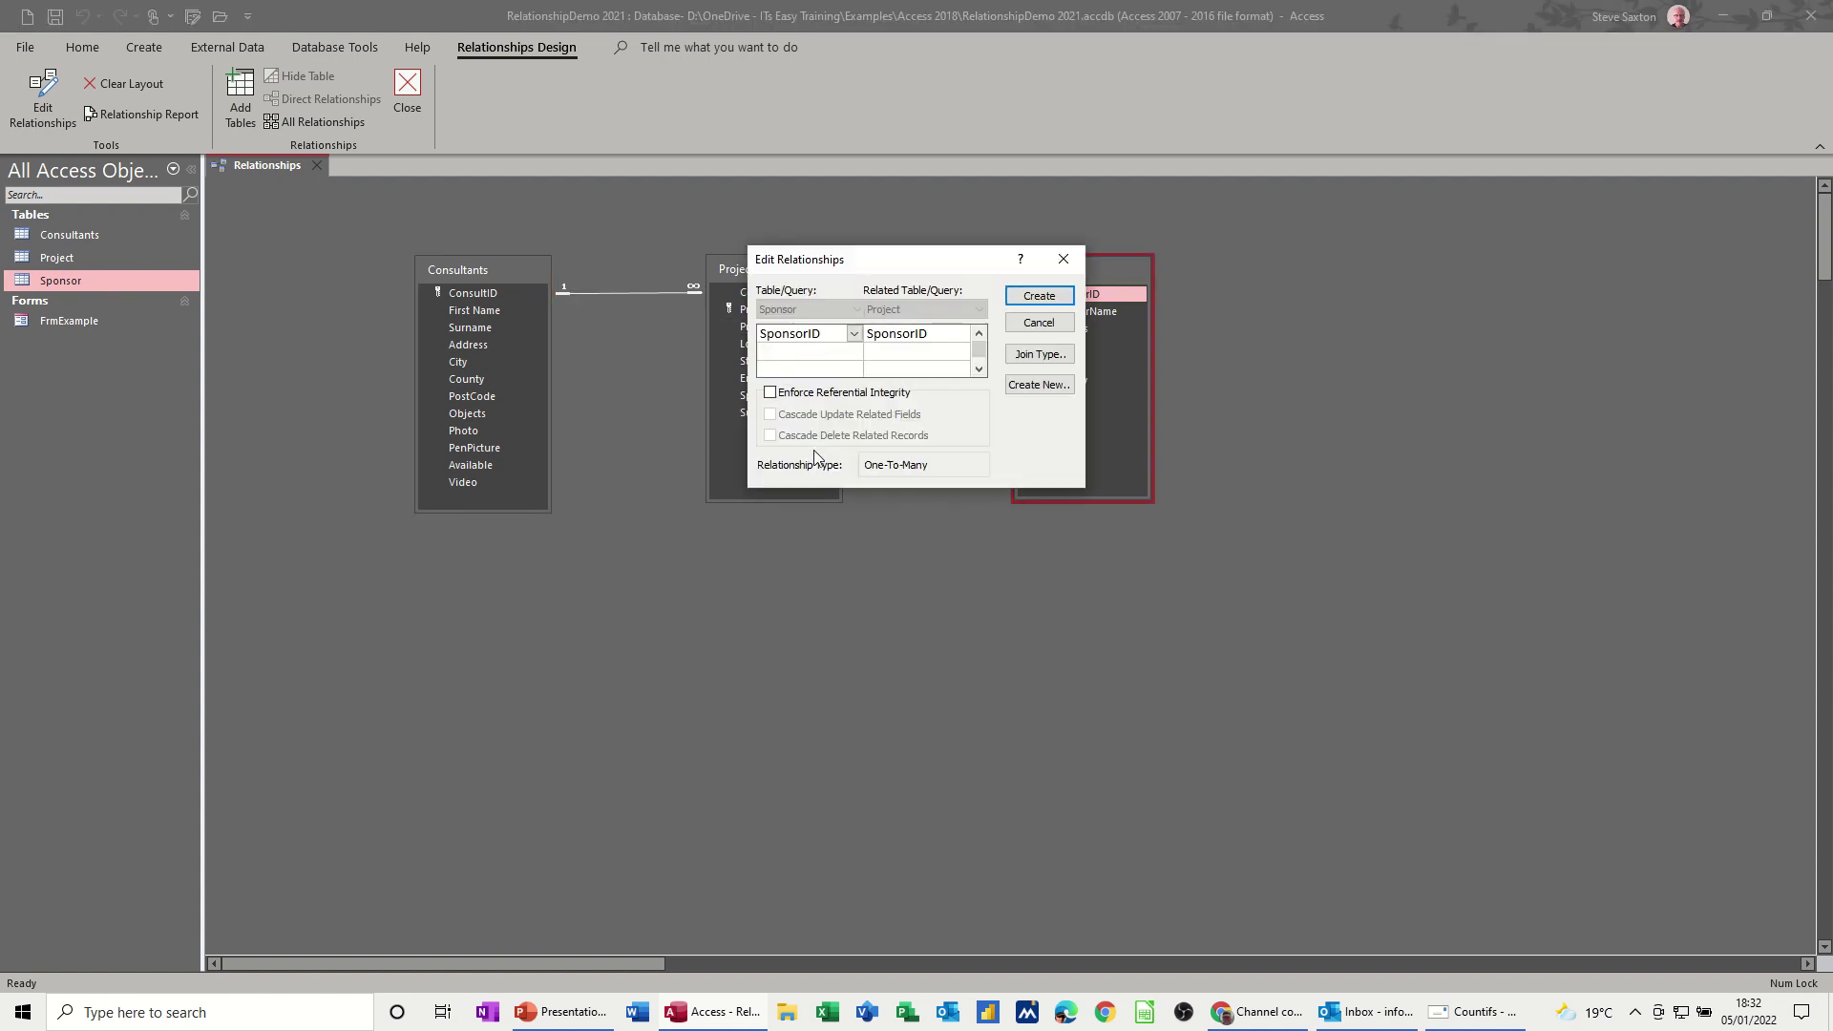
left_click(778, 398)
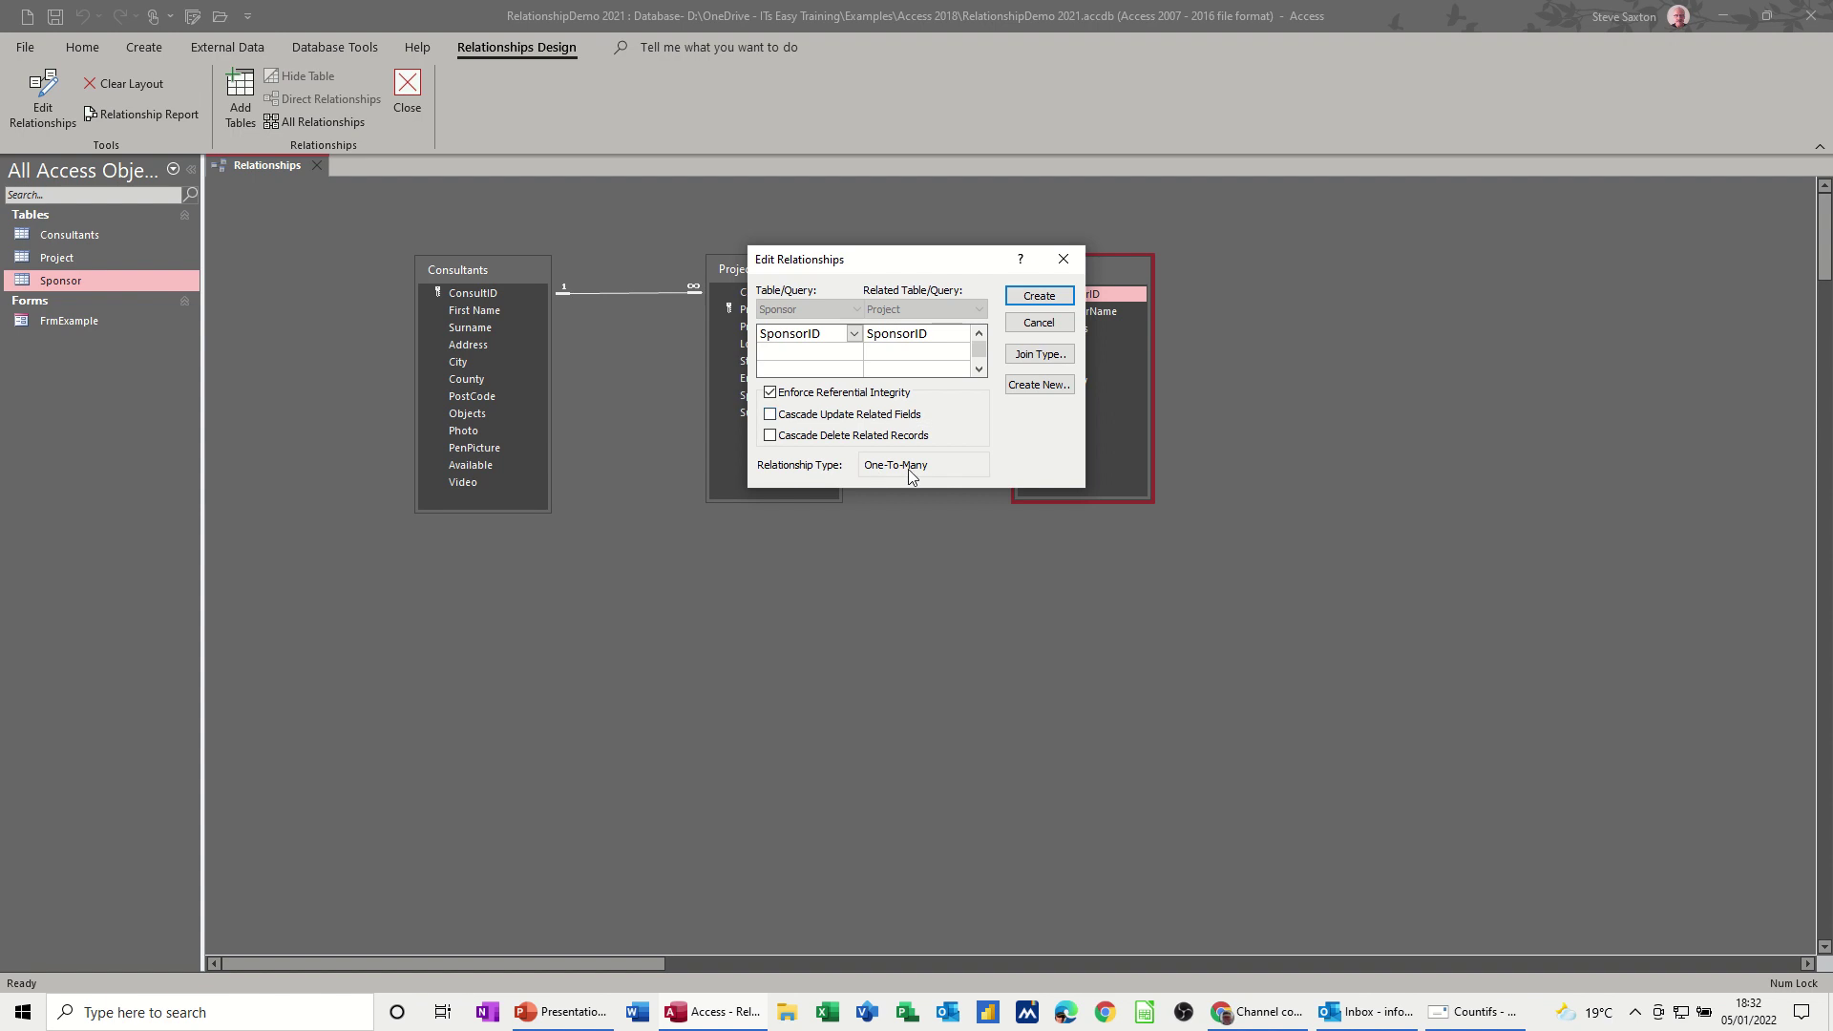
left_click(1042, 355)
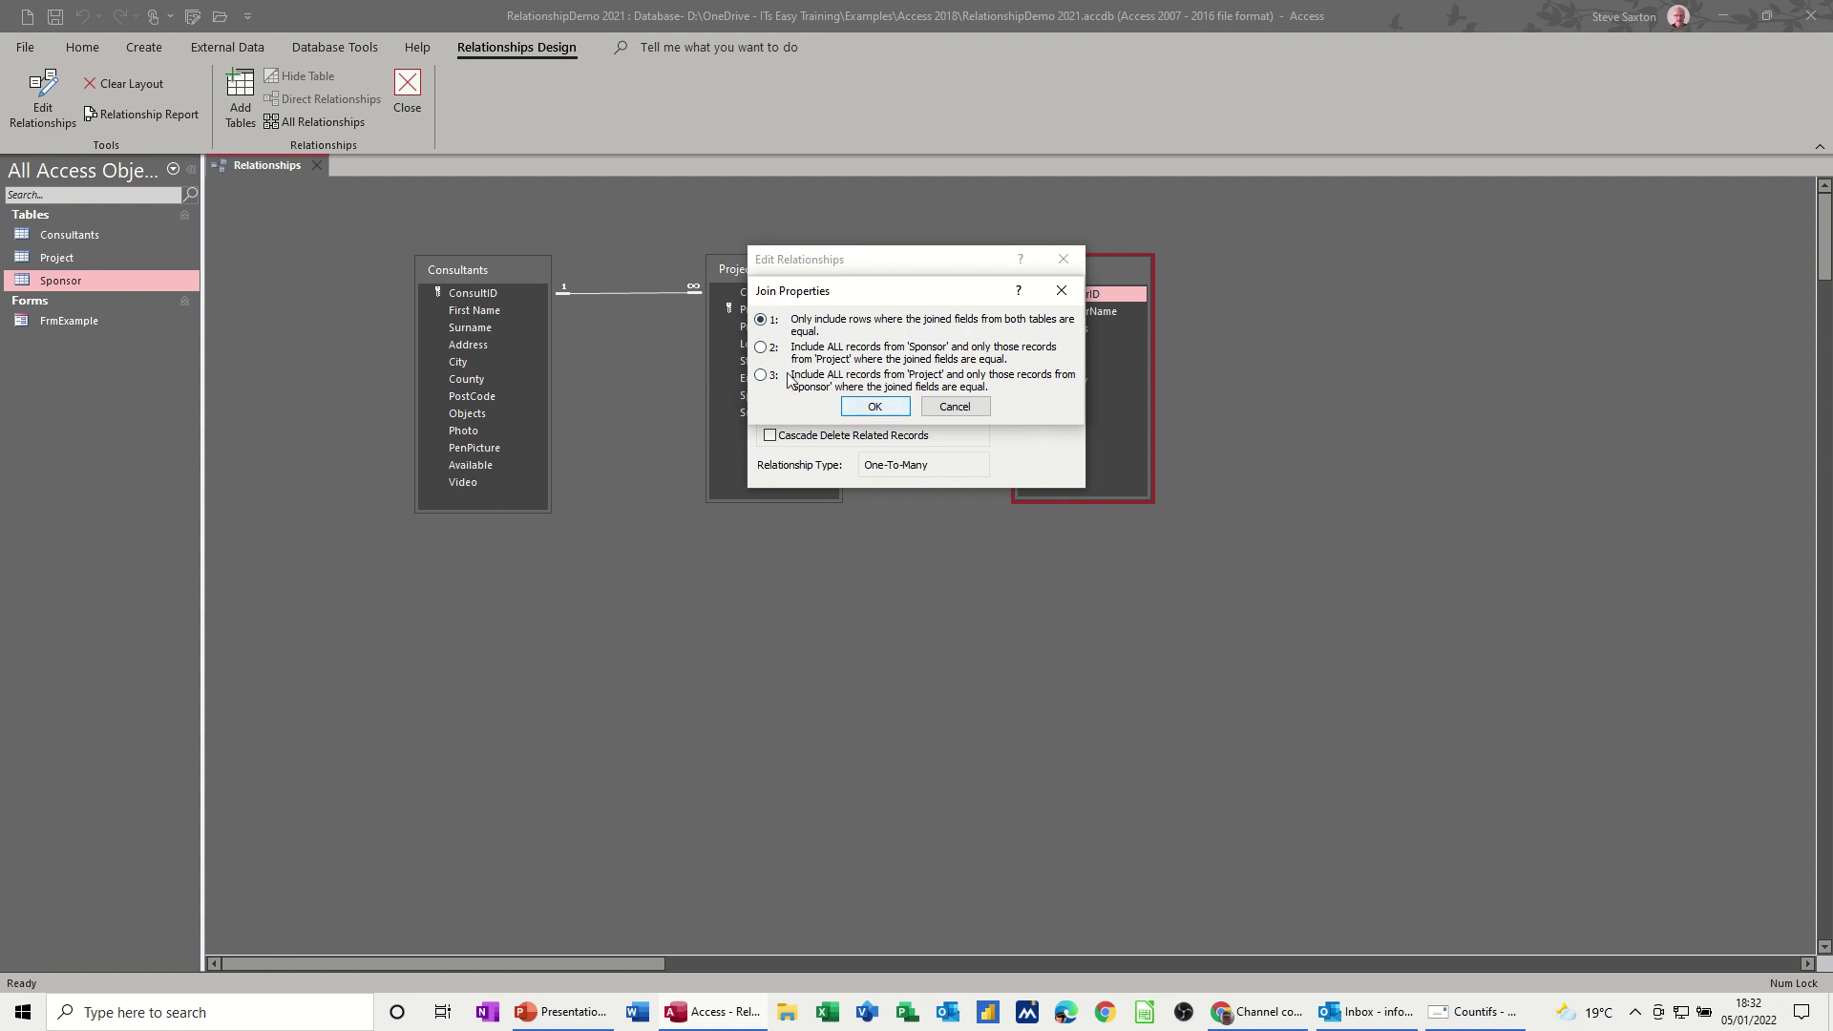
left_click(959, 407)
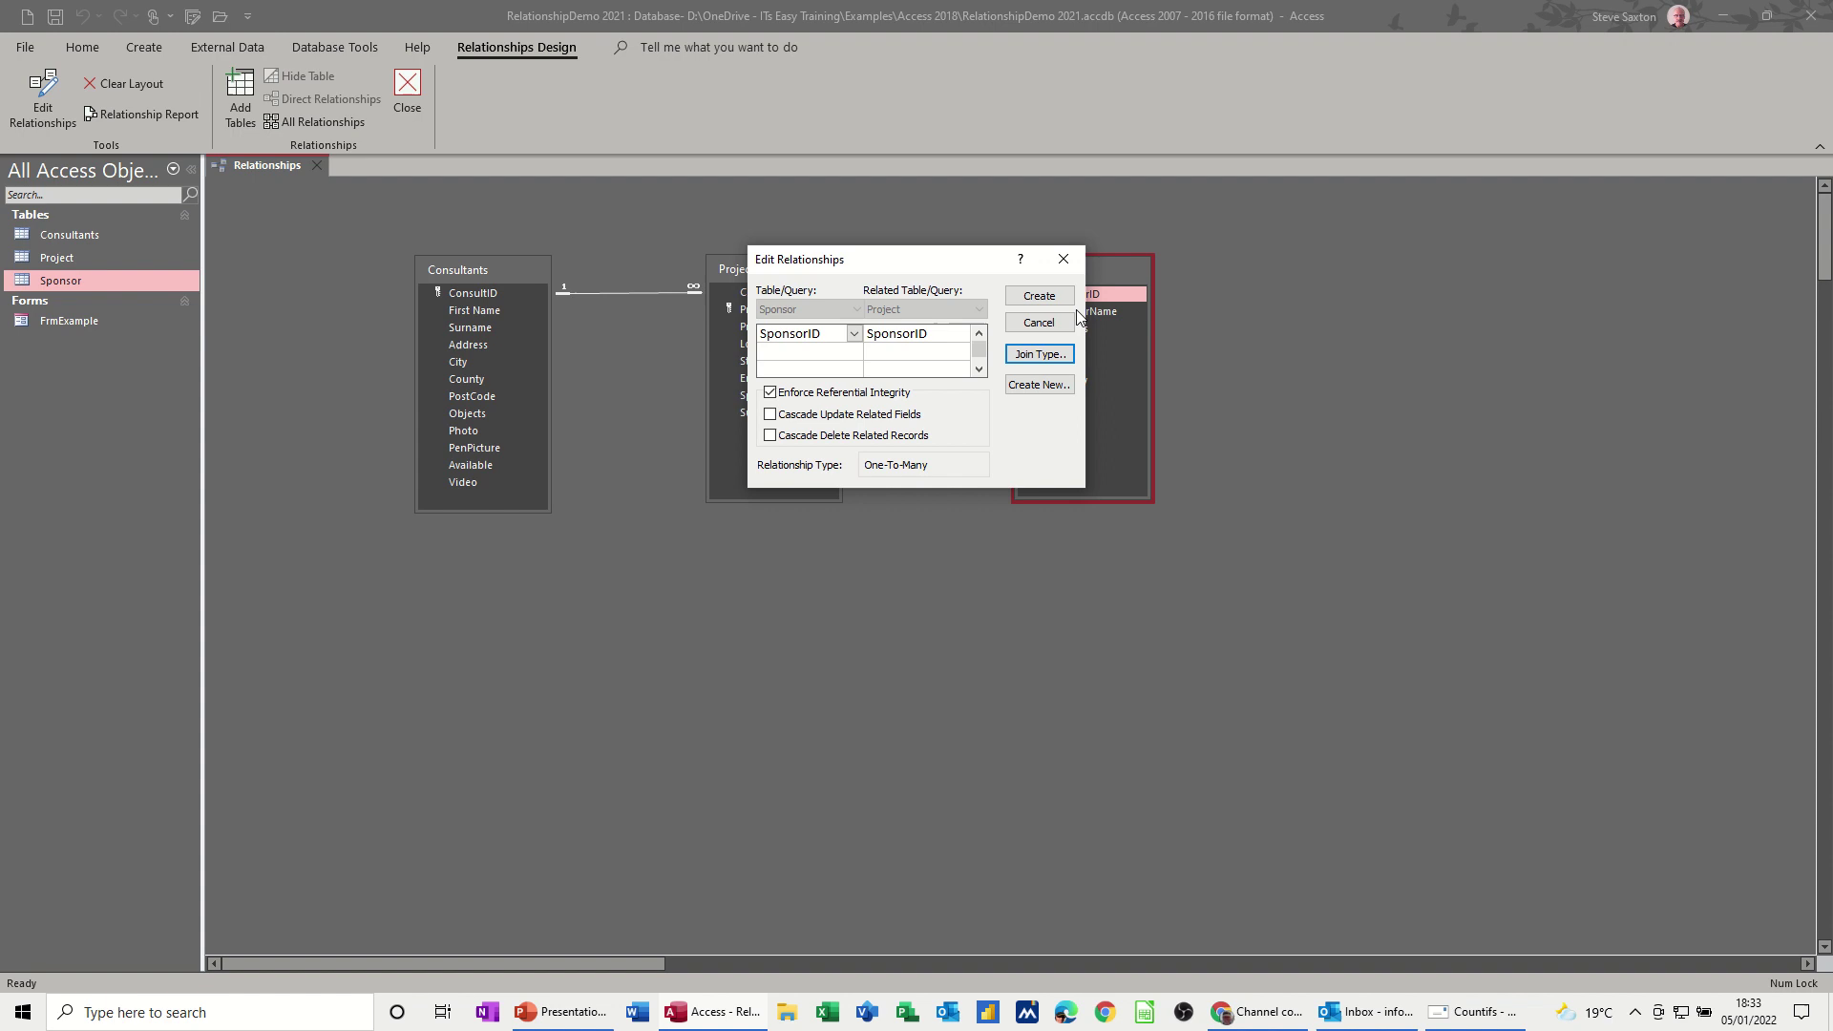
left_click(1040, 296)
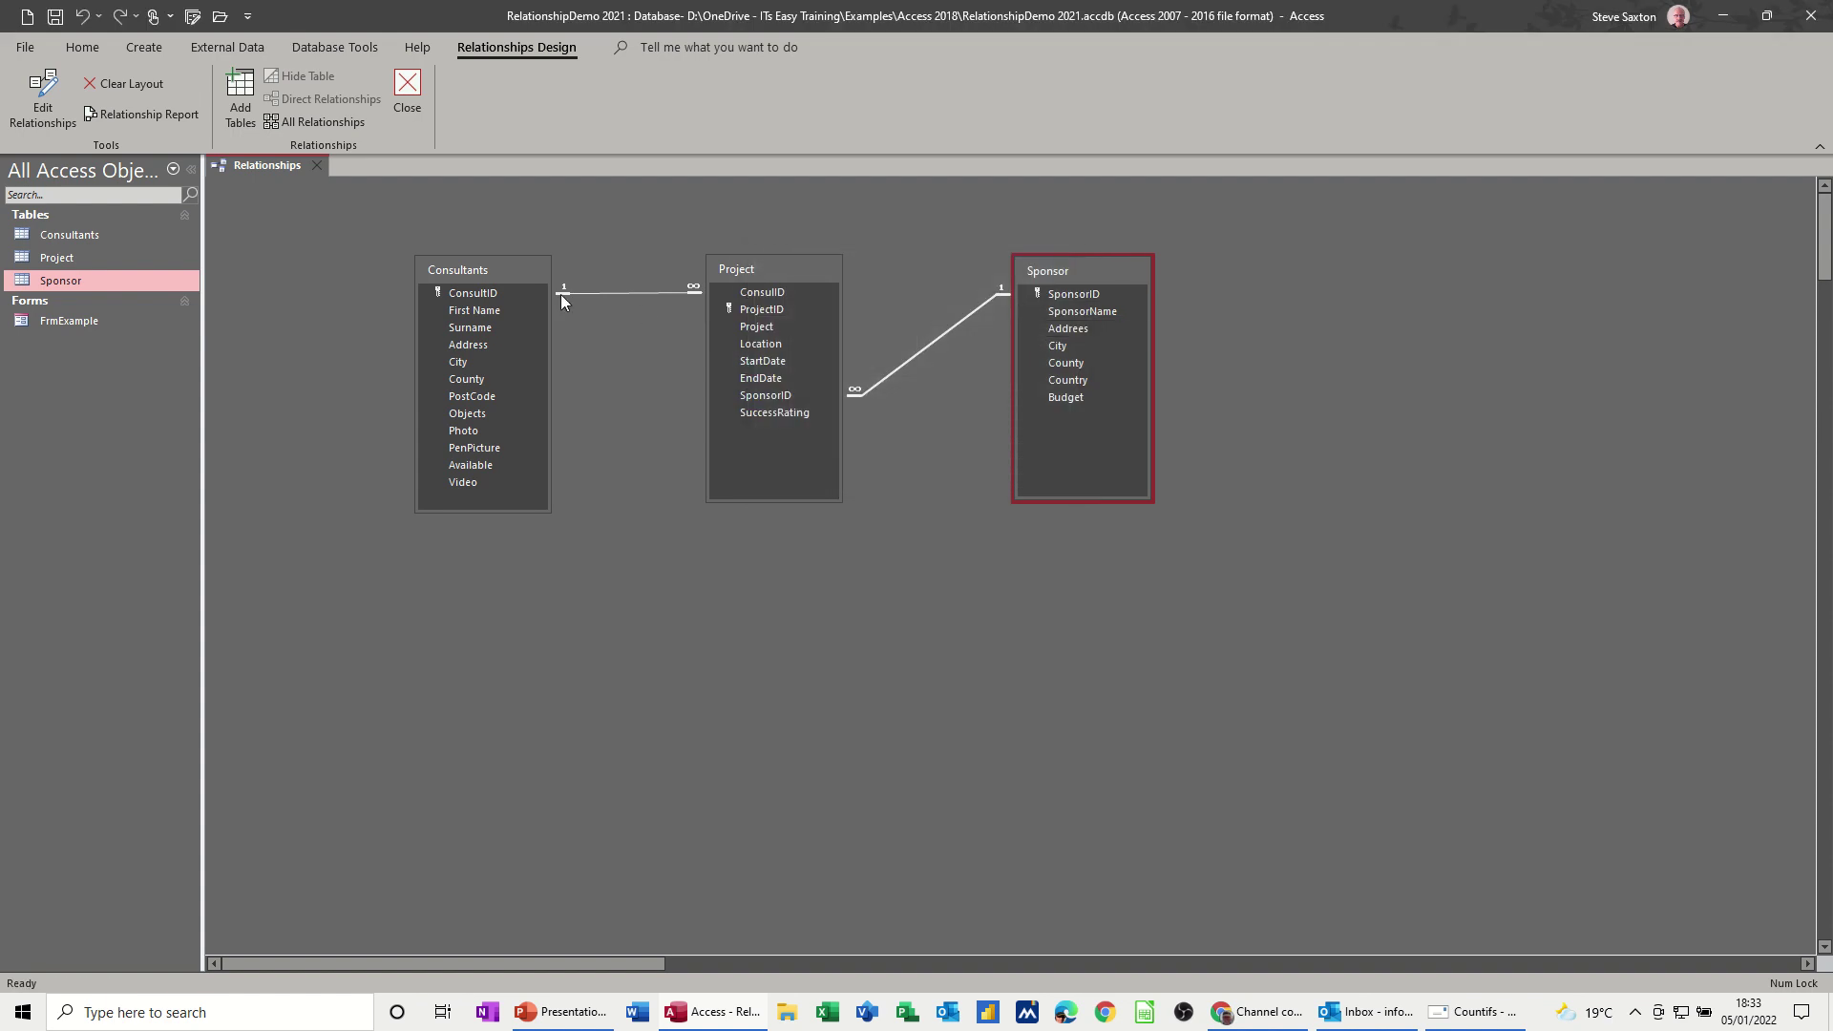
Step: Move Consultants right, Sponsor left, and nudge Project so the tables sit together
left_click_drag(502, 266, 574, 264)
left_click_drag(1039, 272, 916, 276)
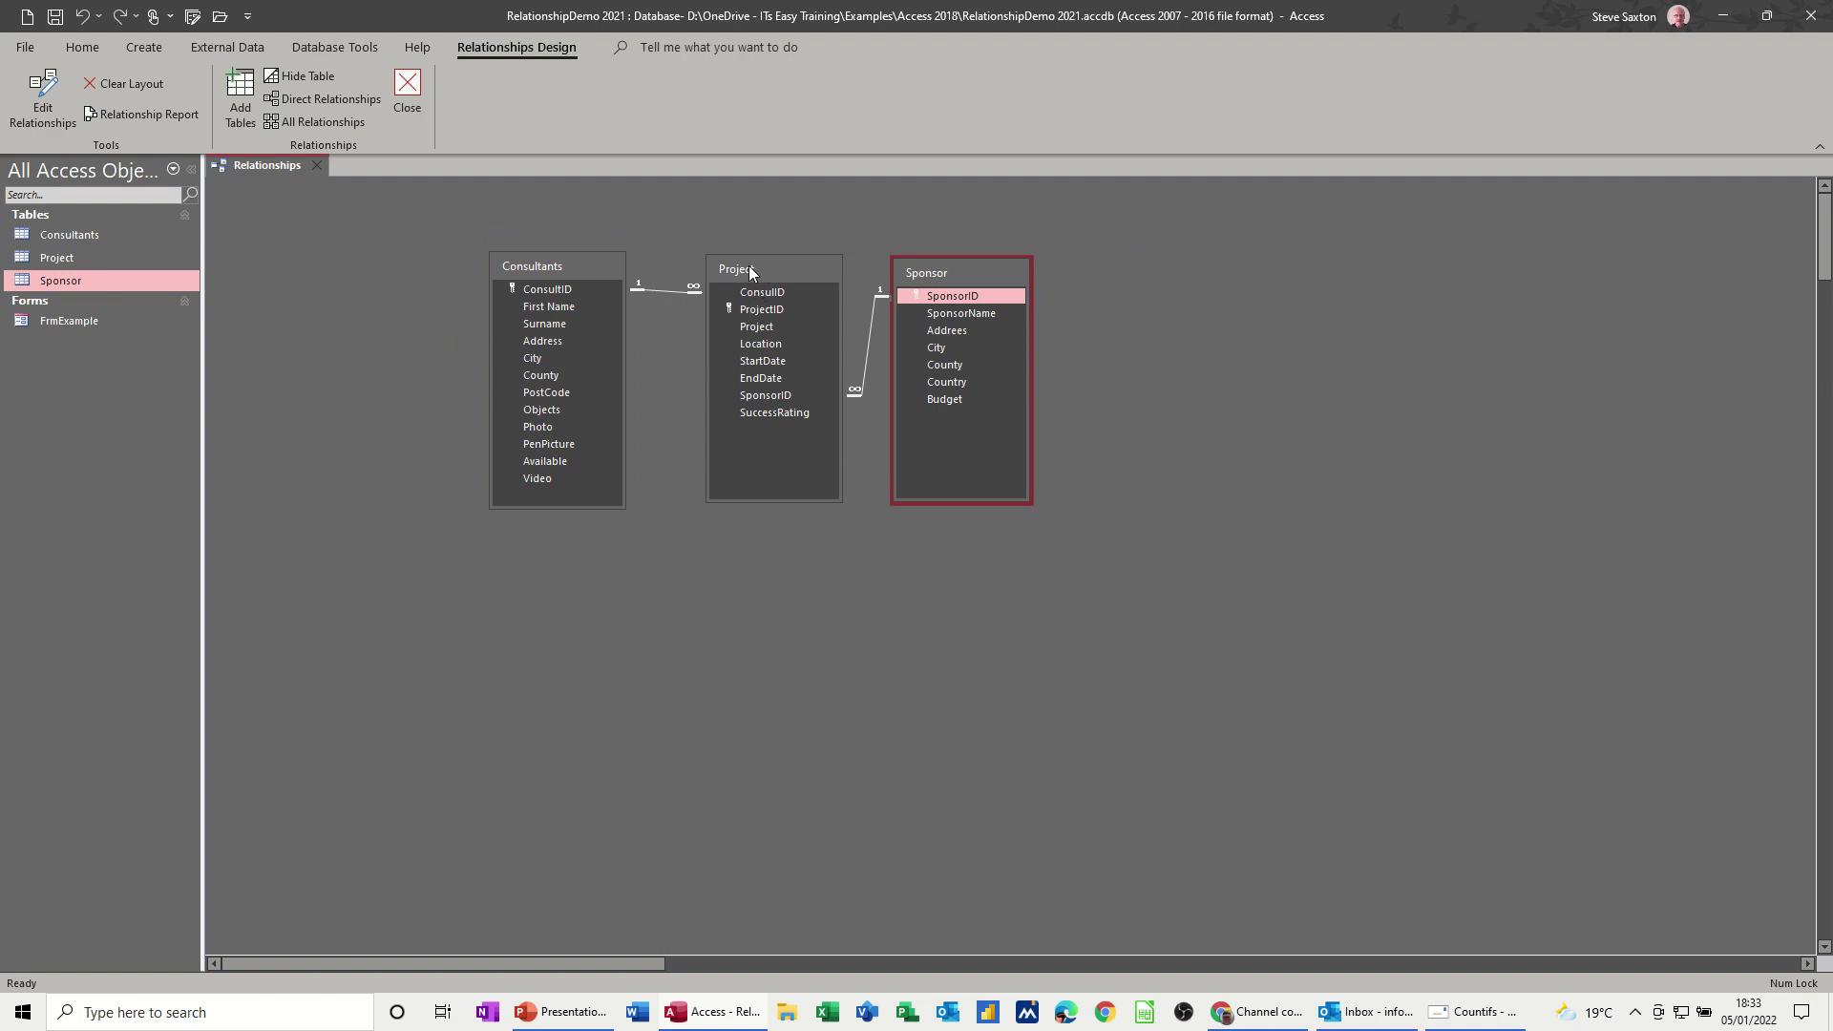
left_click_drag(750, 273, 734, 271)
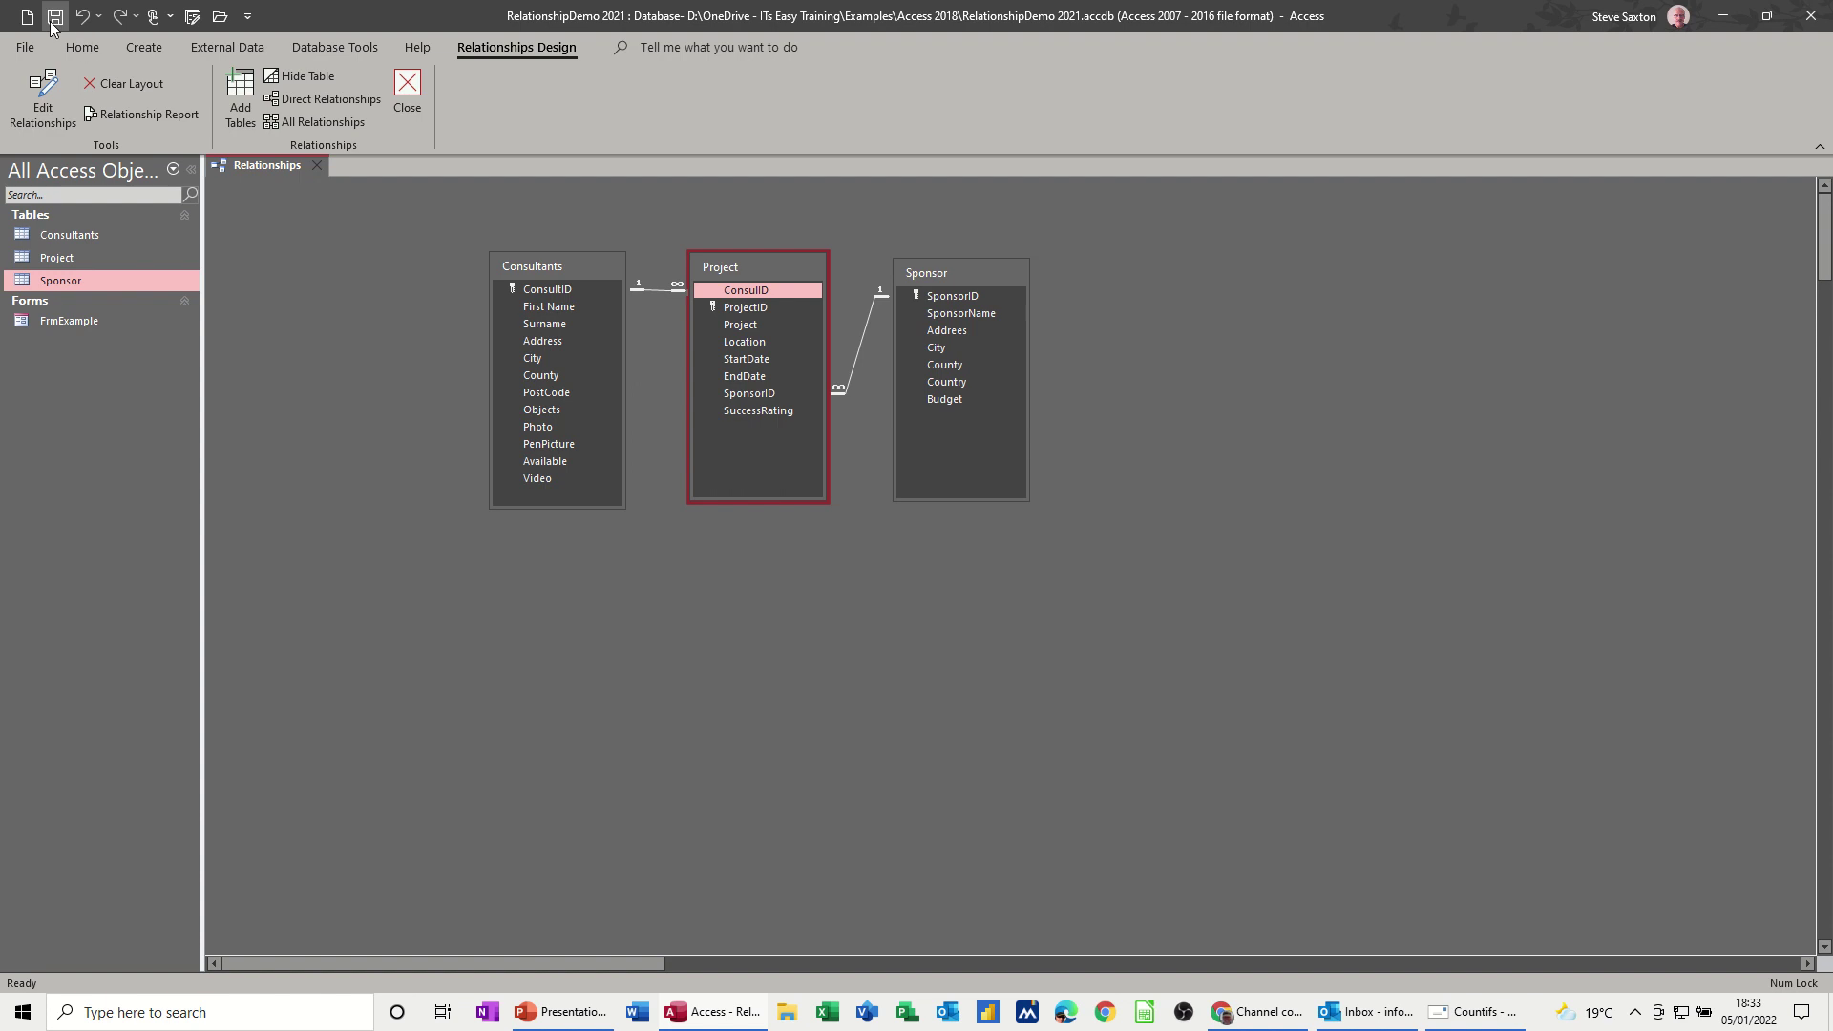
Step: Start a Query Design with Consultants and Project, enlarging both field lists
left_click(411, 96)
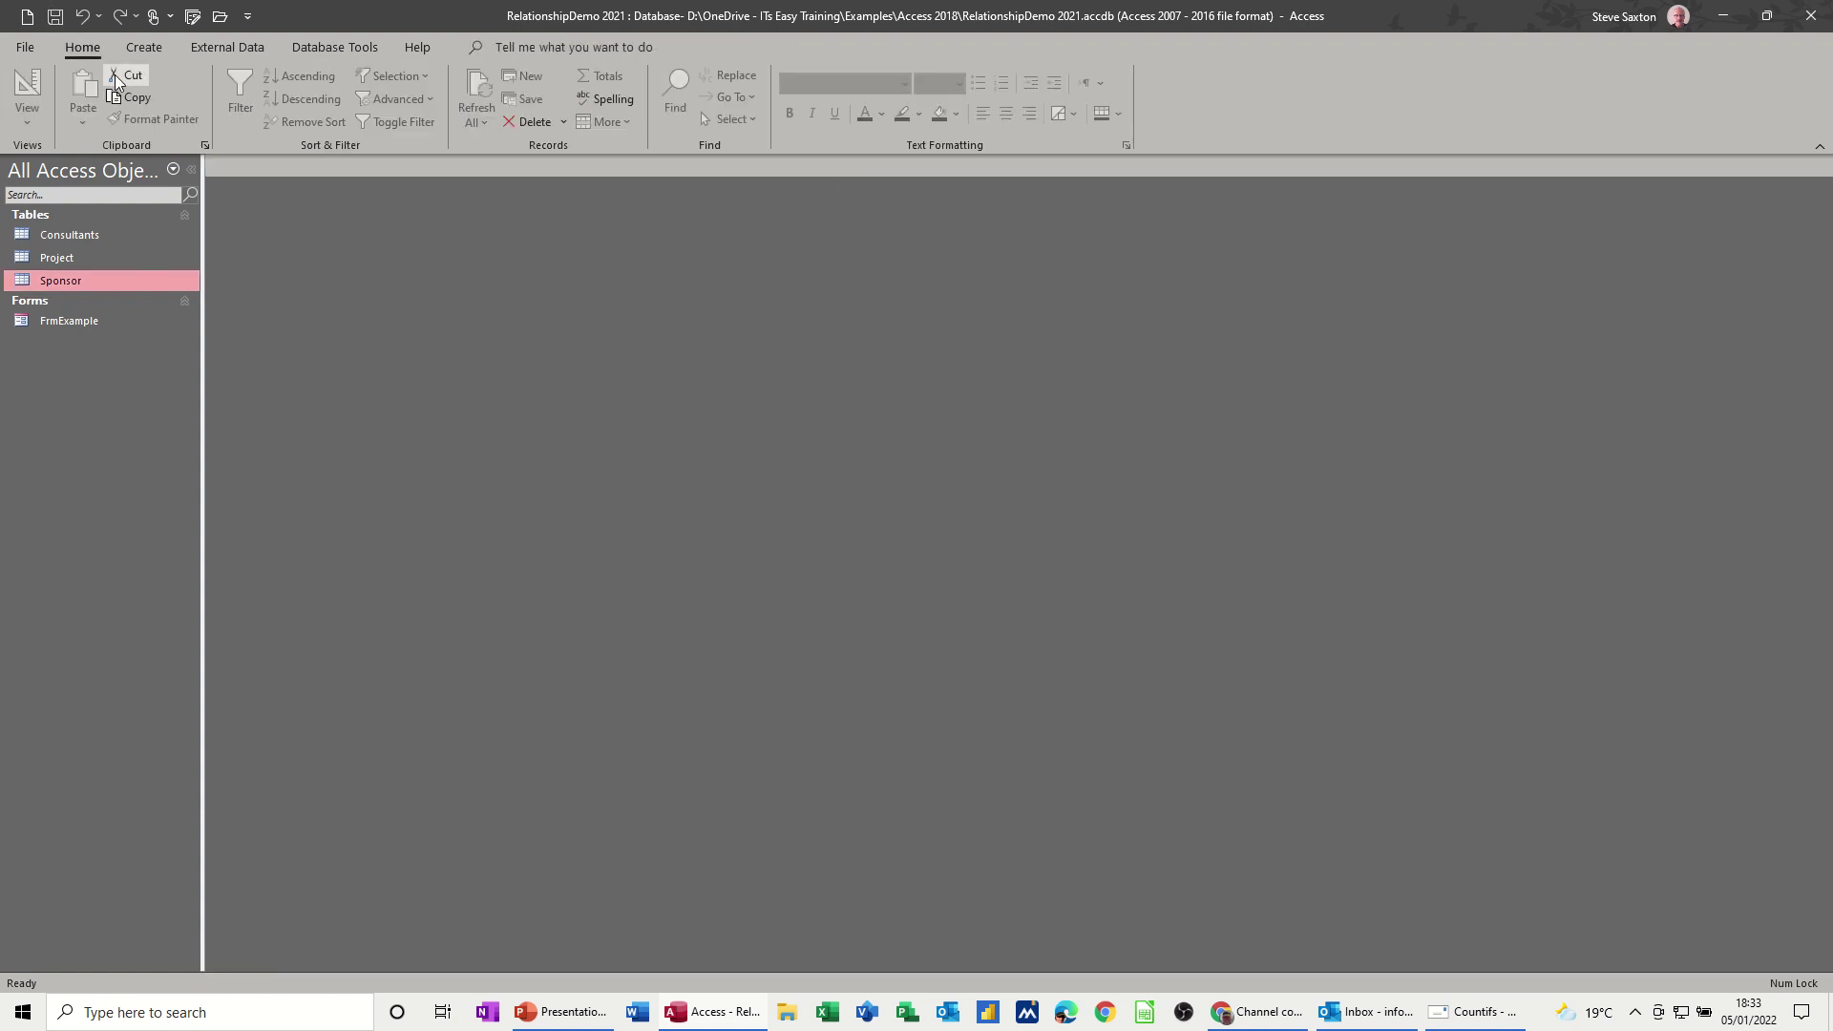
left_click(140, 52)
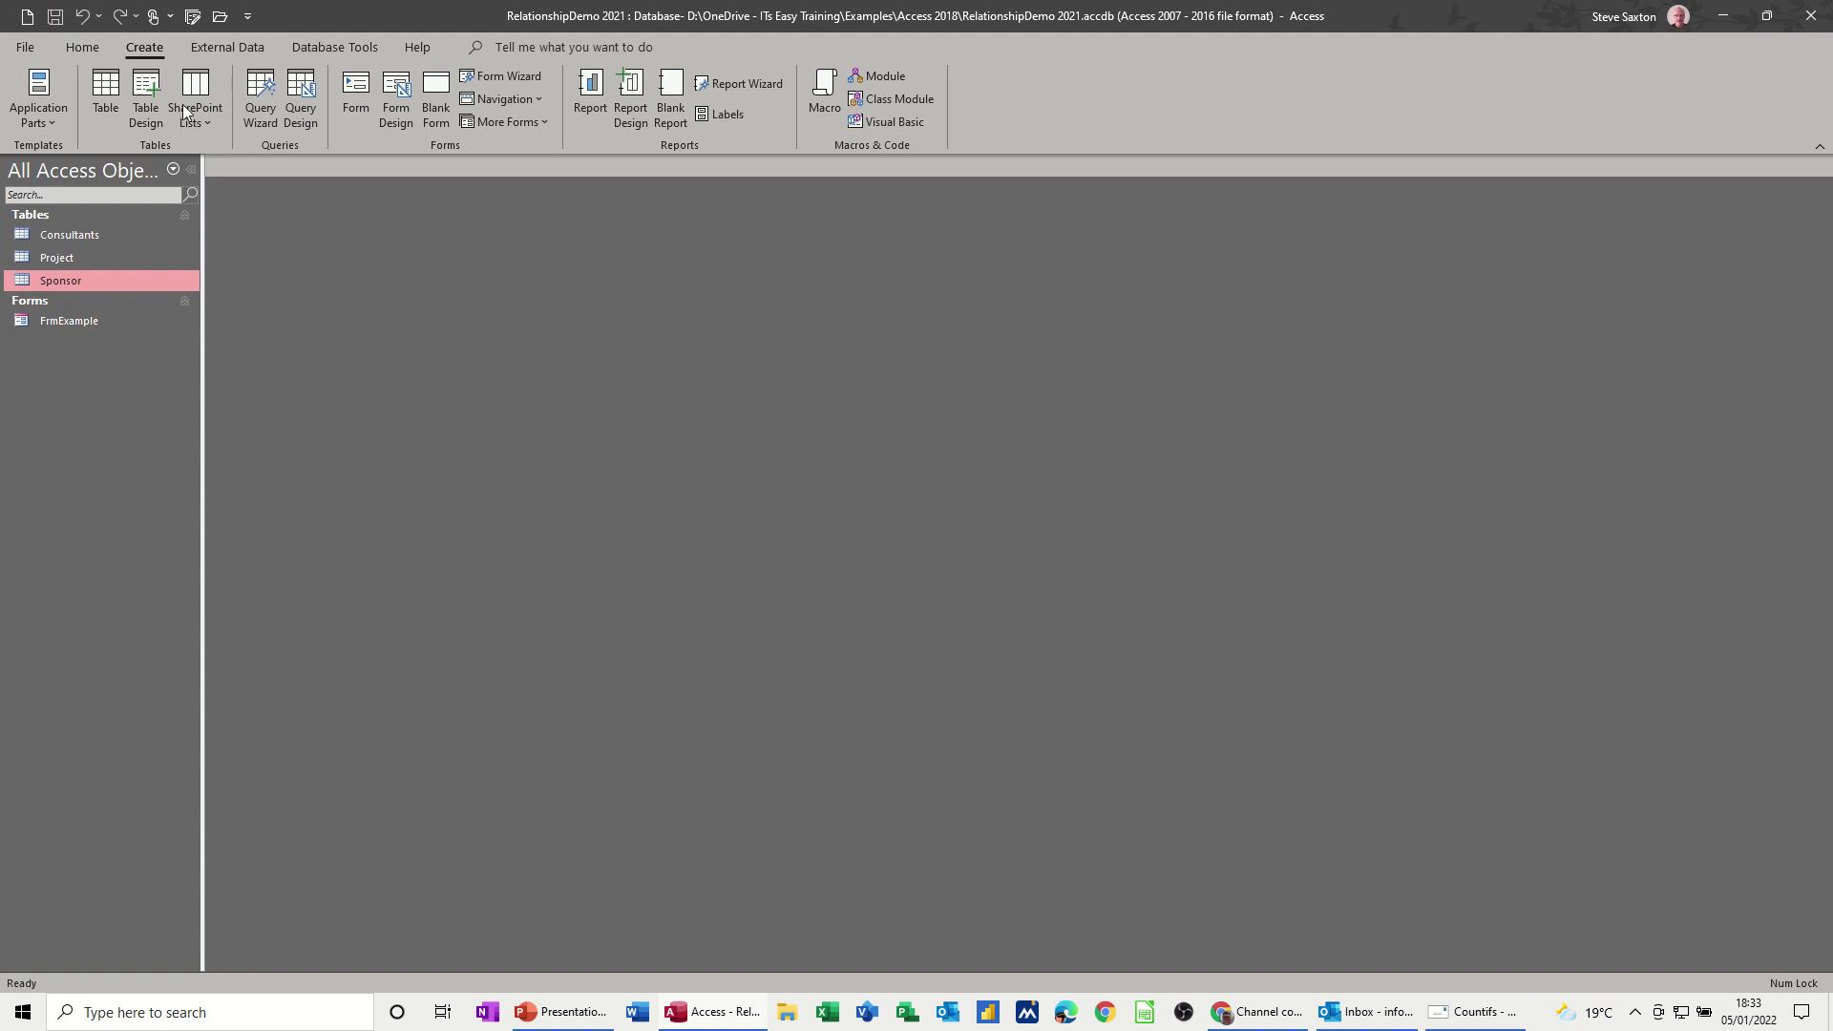
left_click(298, 95)
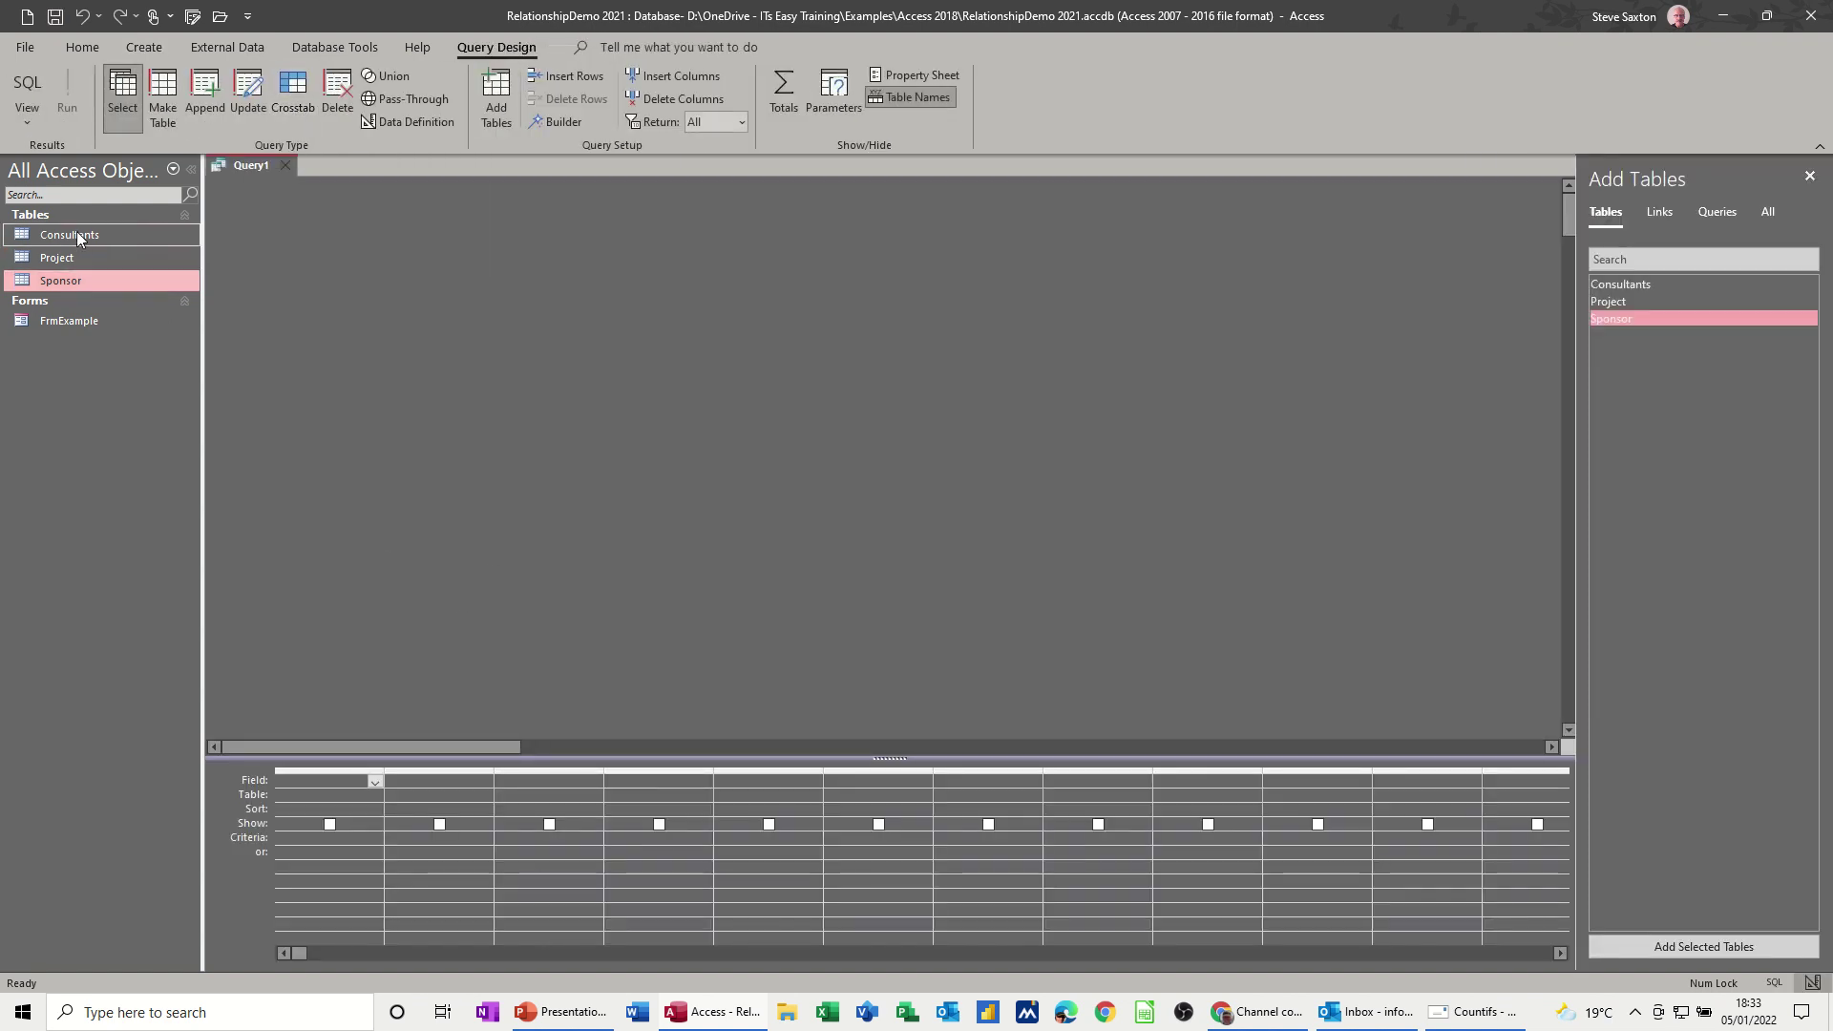
left_click_drag(78, 235, 475, 298)
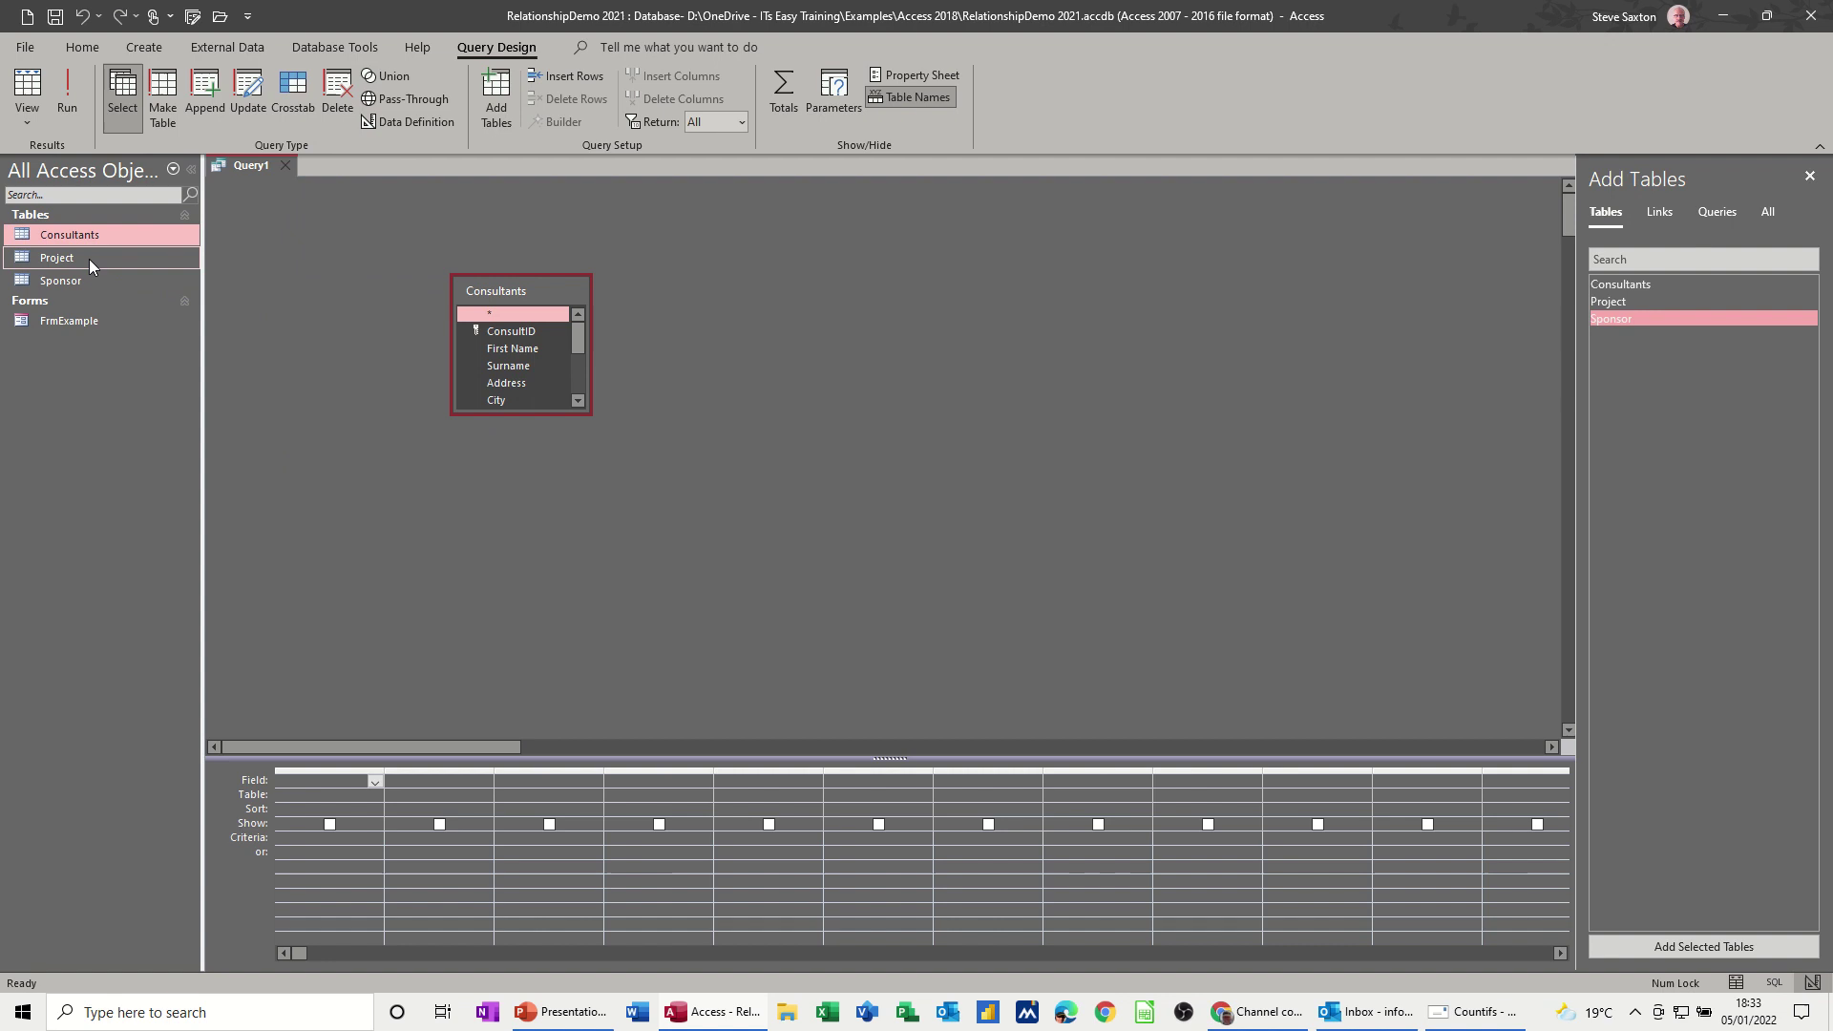
left_click_drag(88, 259, 776, 359)
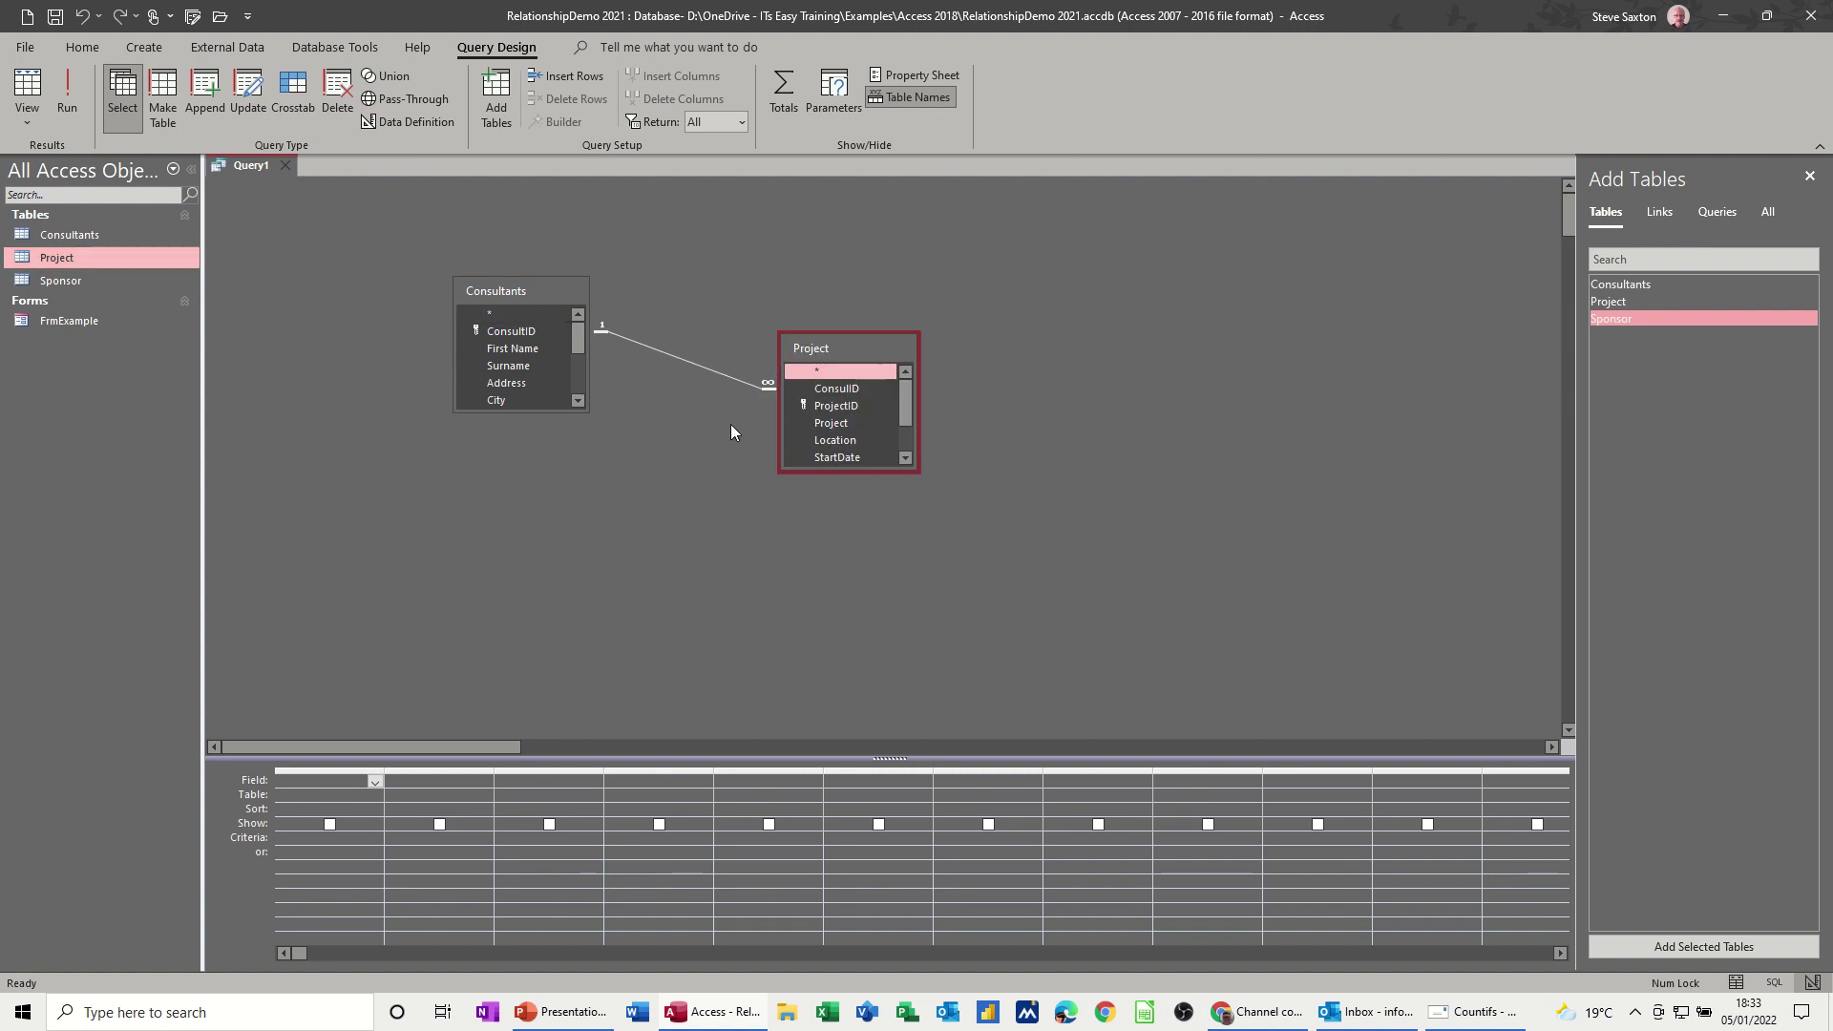
left_click_drag(553, 412, 555, 553)
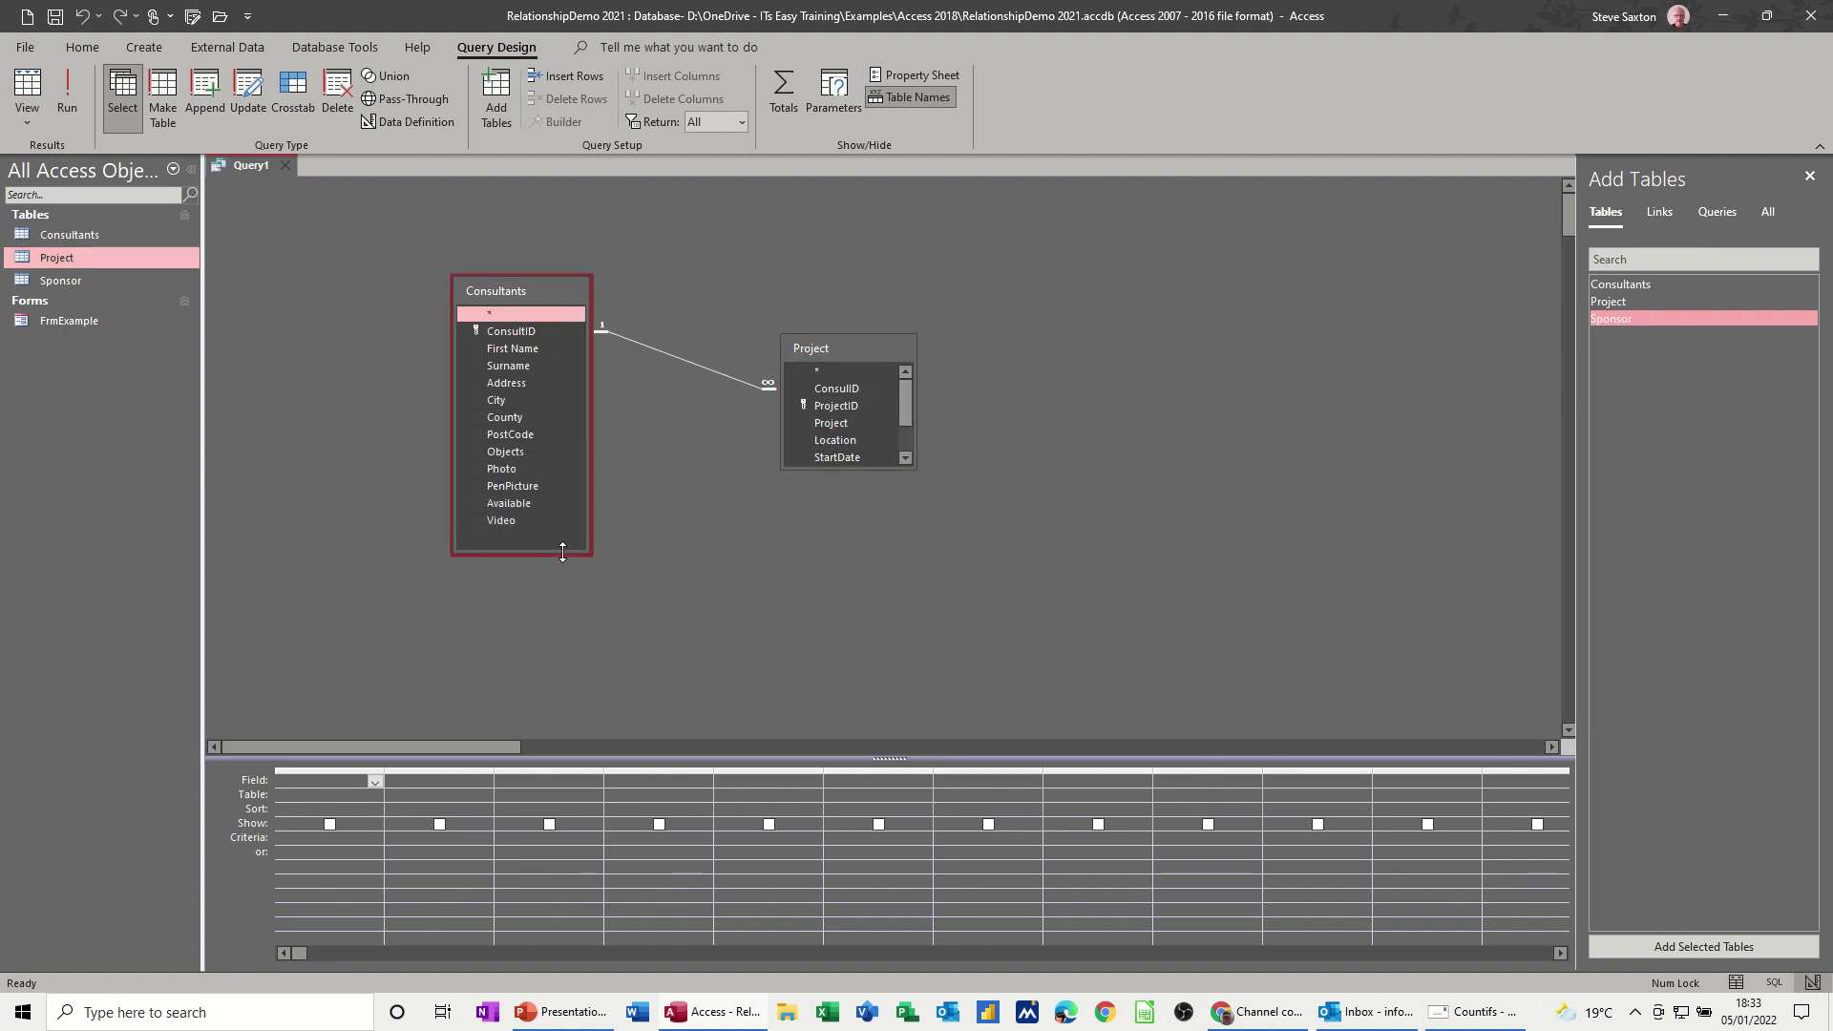
left_click_drag(867, 468, 879, 563)
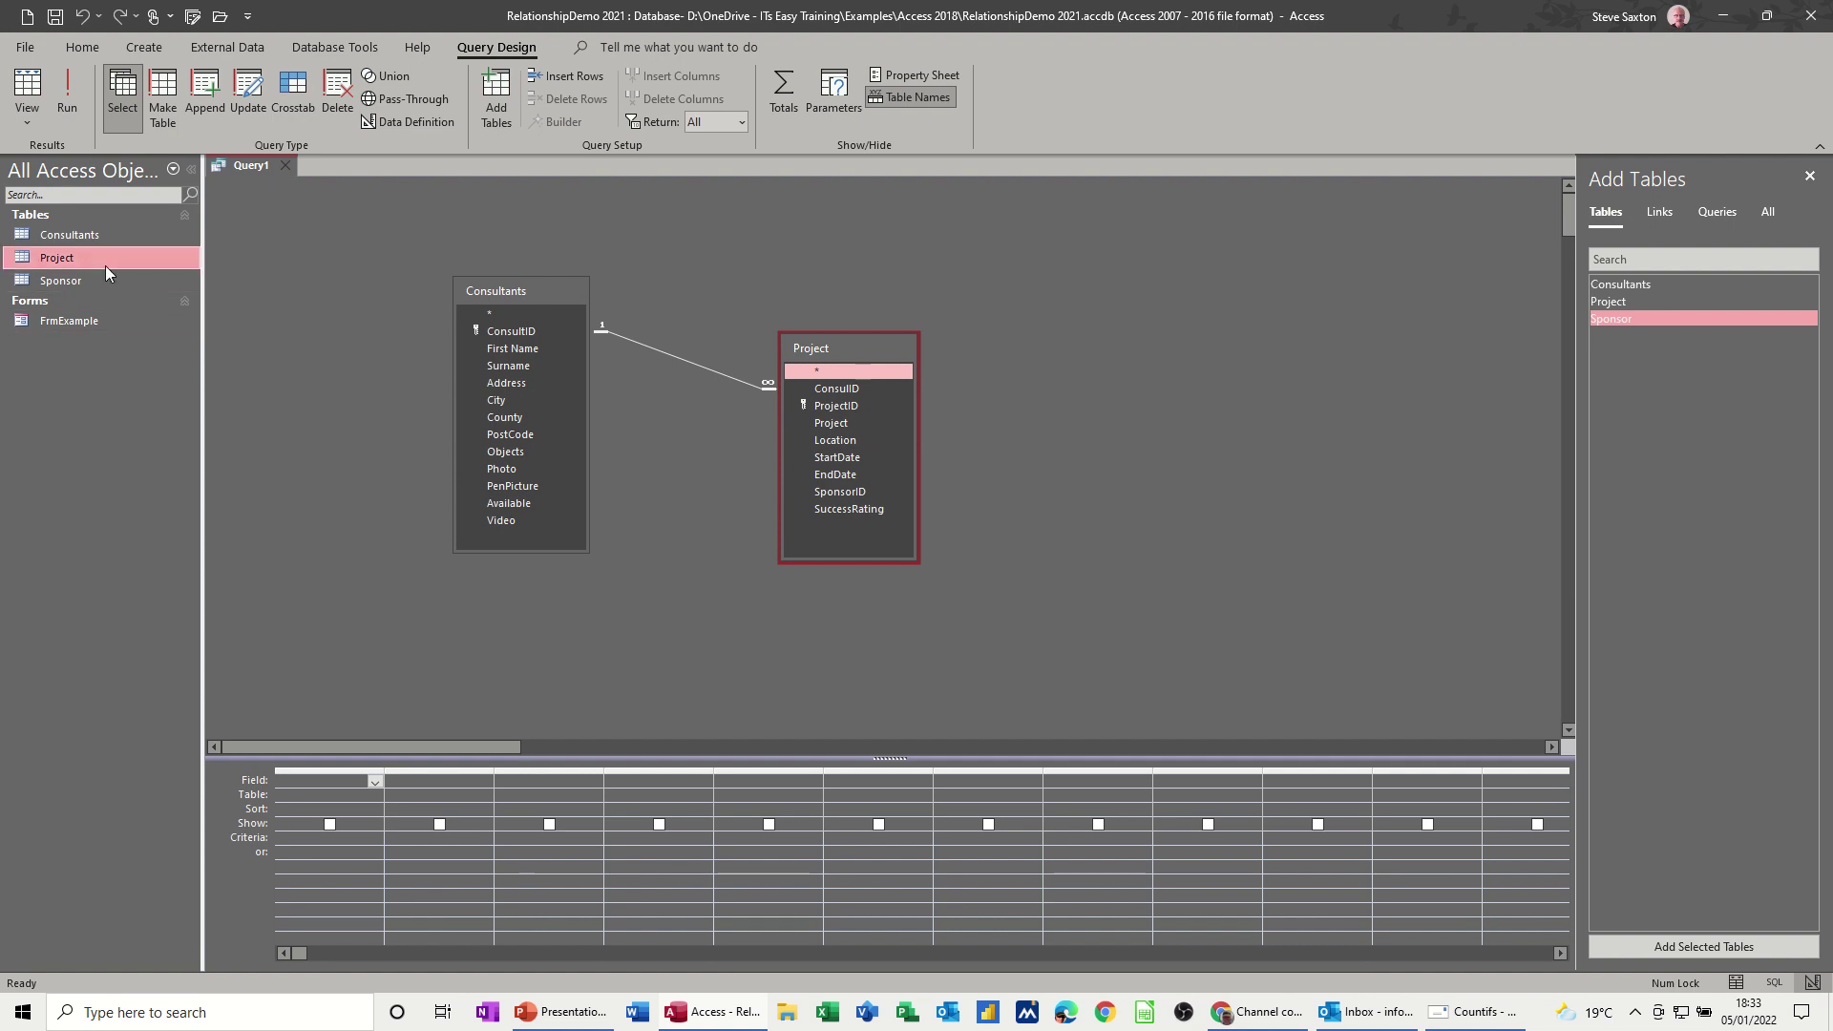
Step: Briefly open the Relationships layout to compare joins, then return to the query
left_click(307, 54)
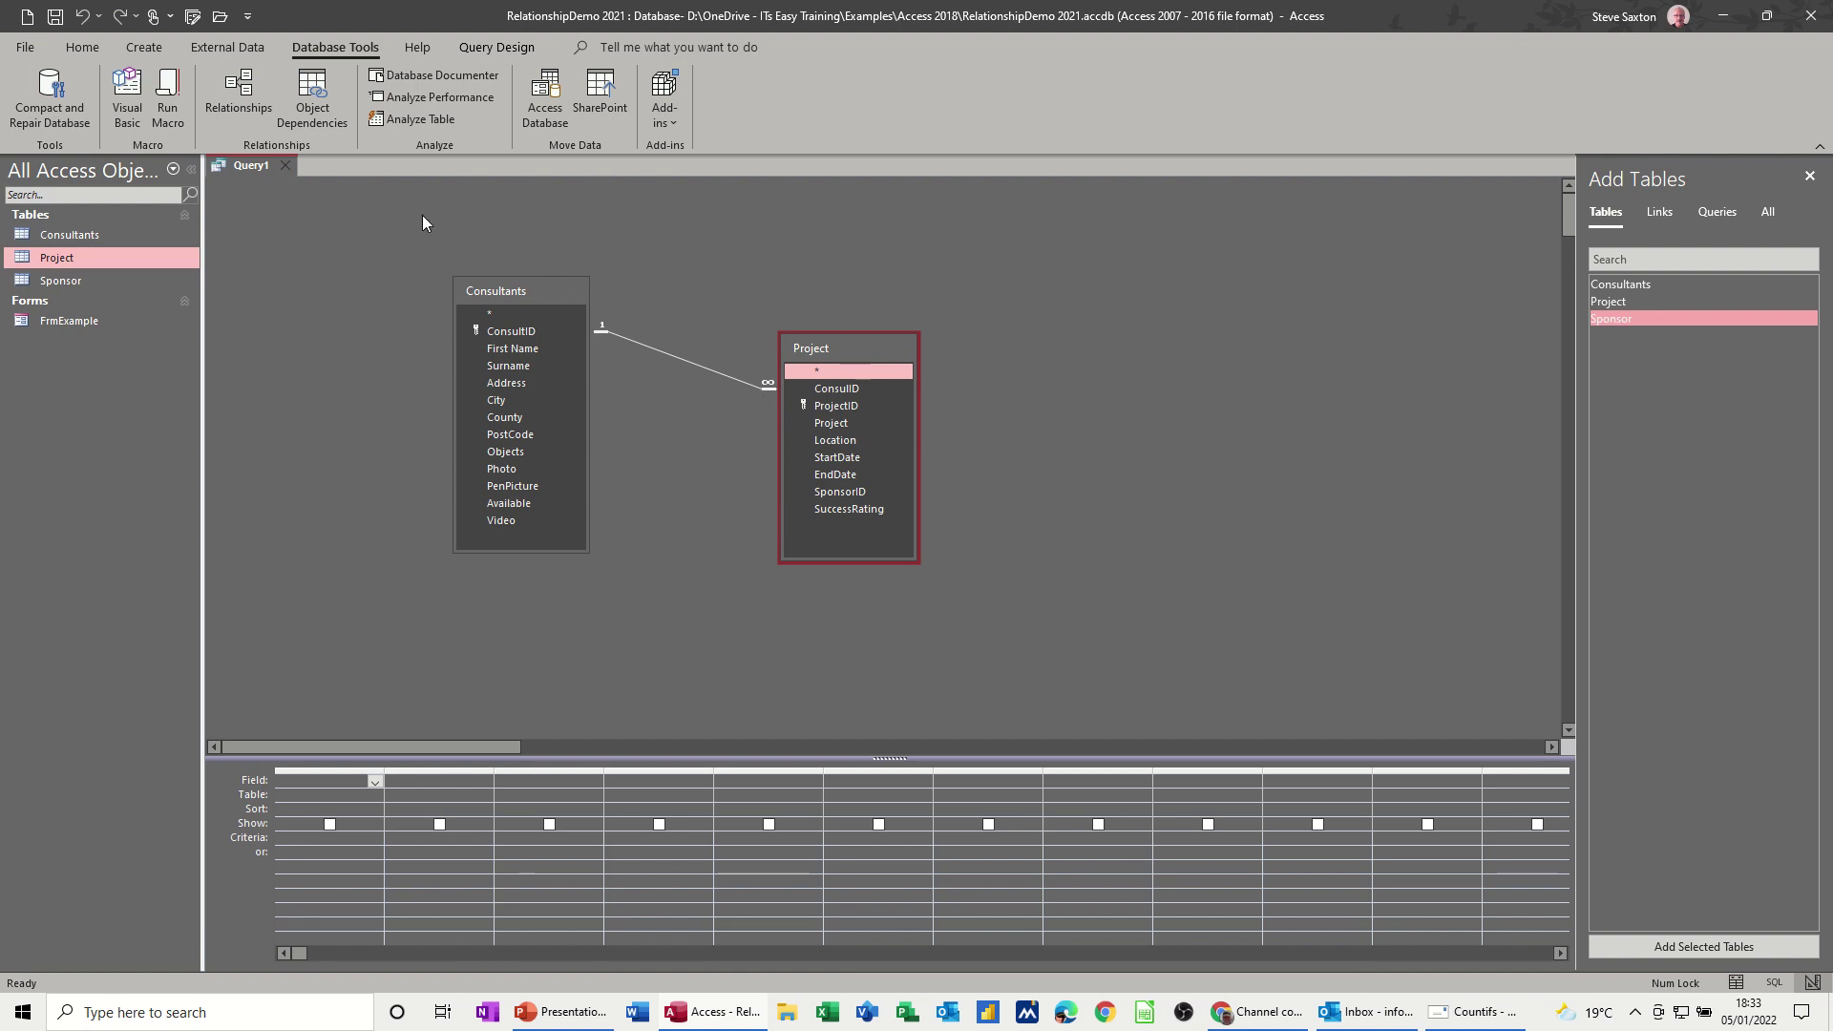
left_click(251, 95)
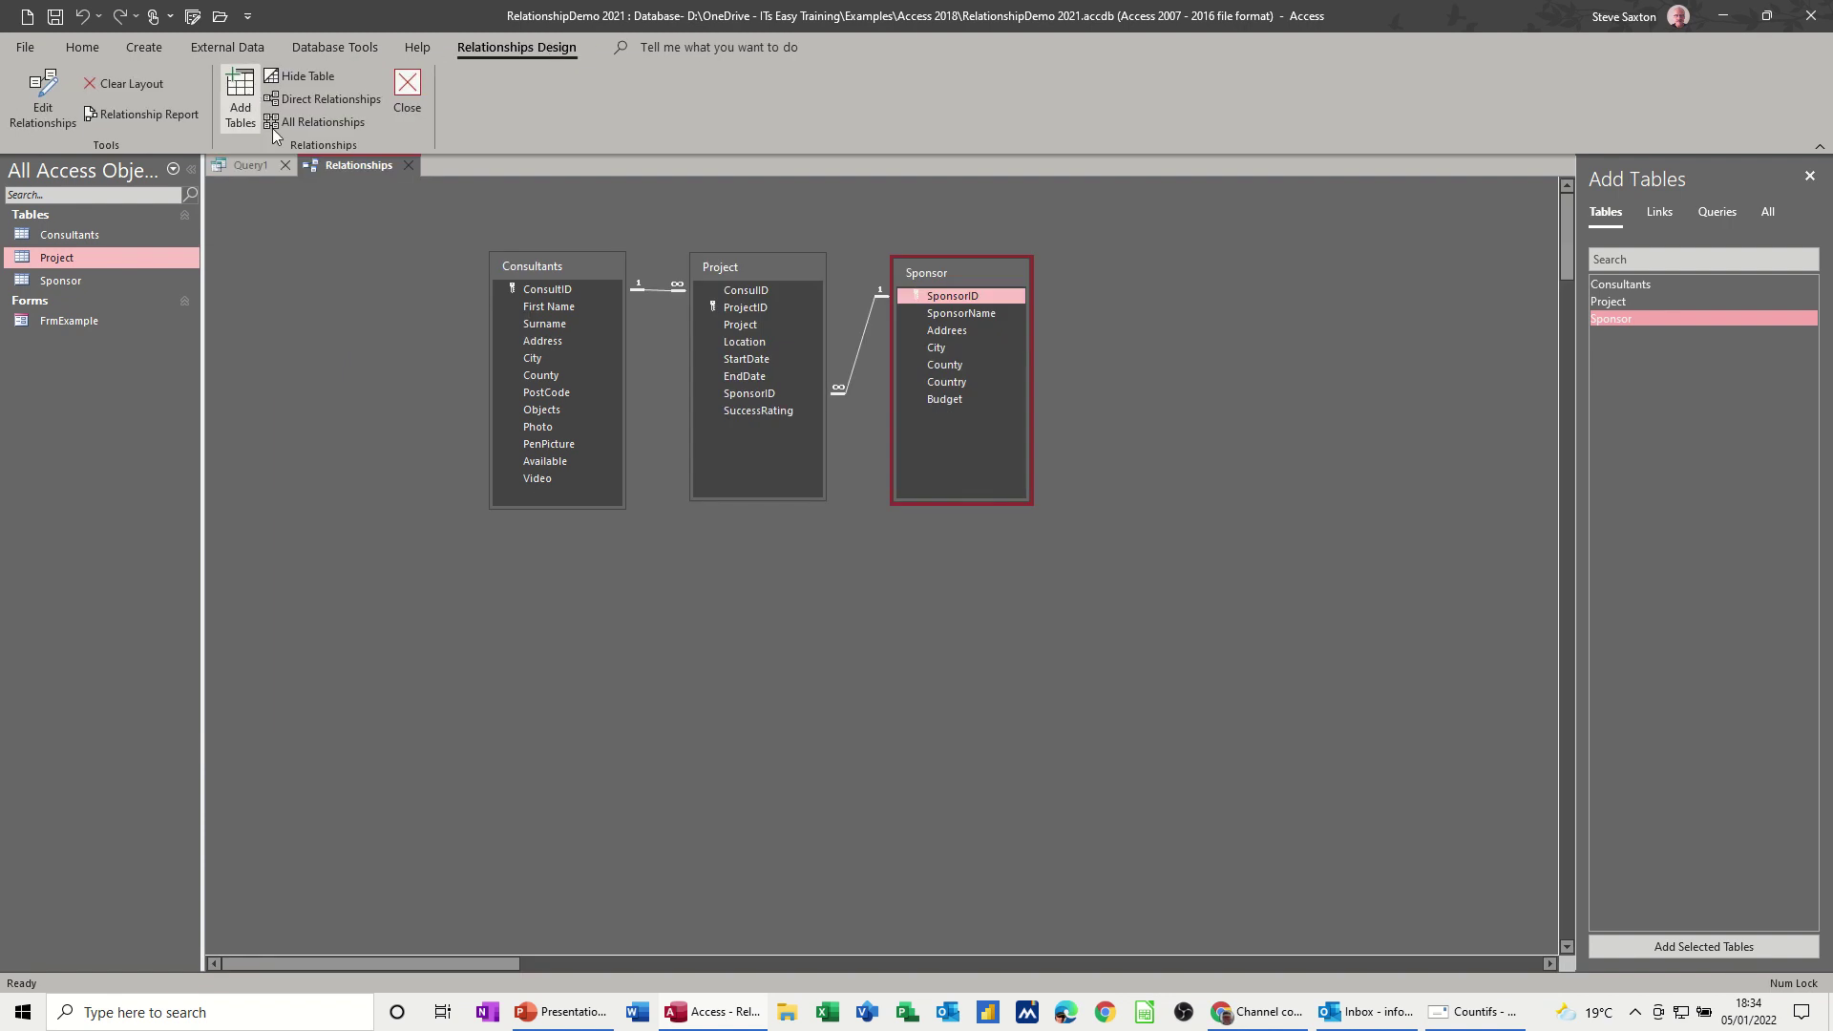
left_click(407, 91)
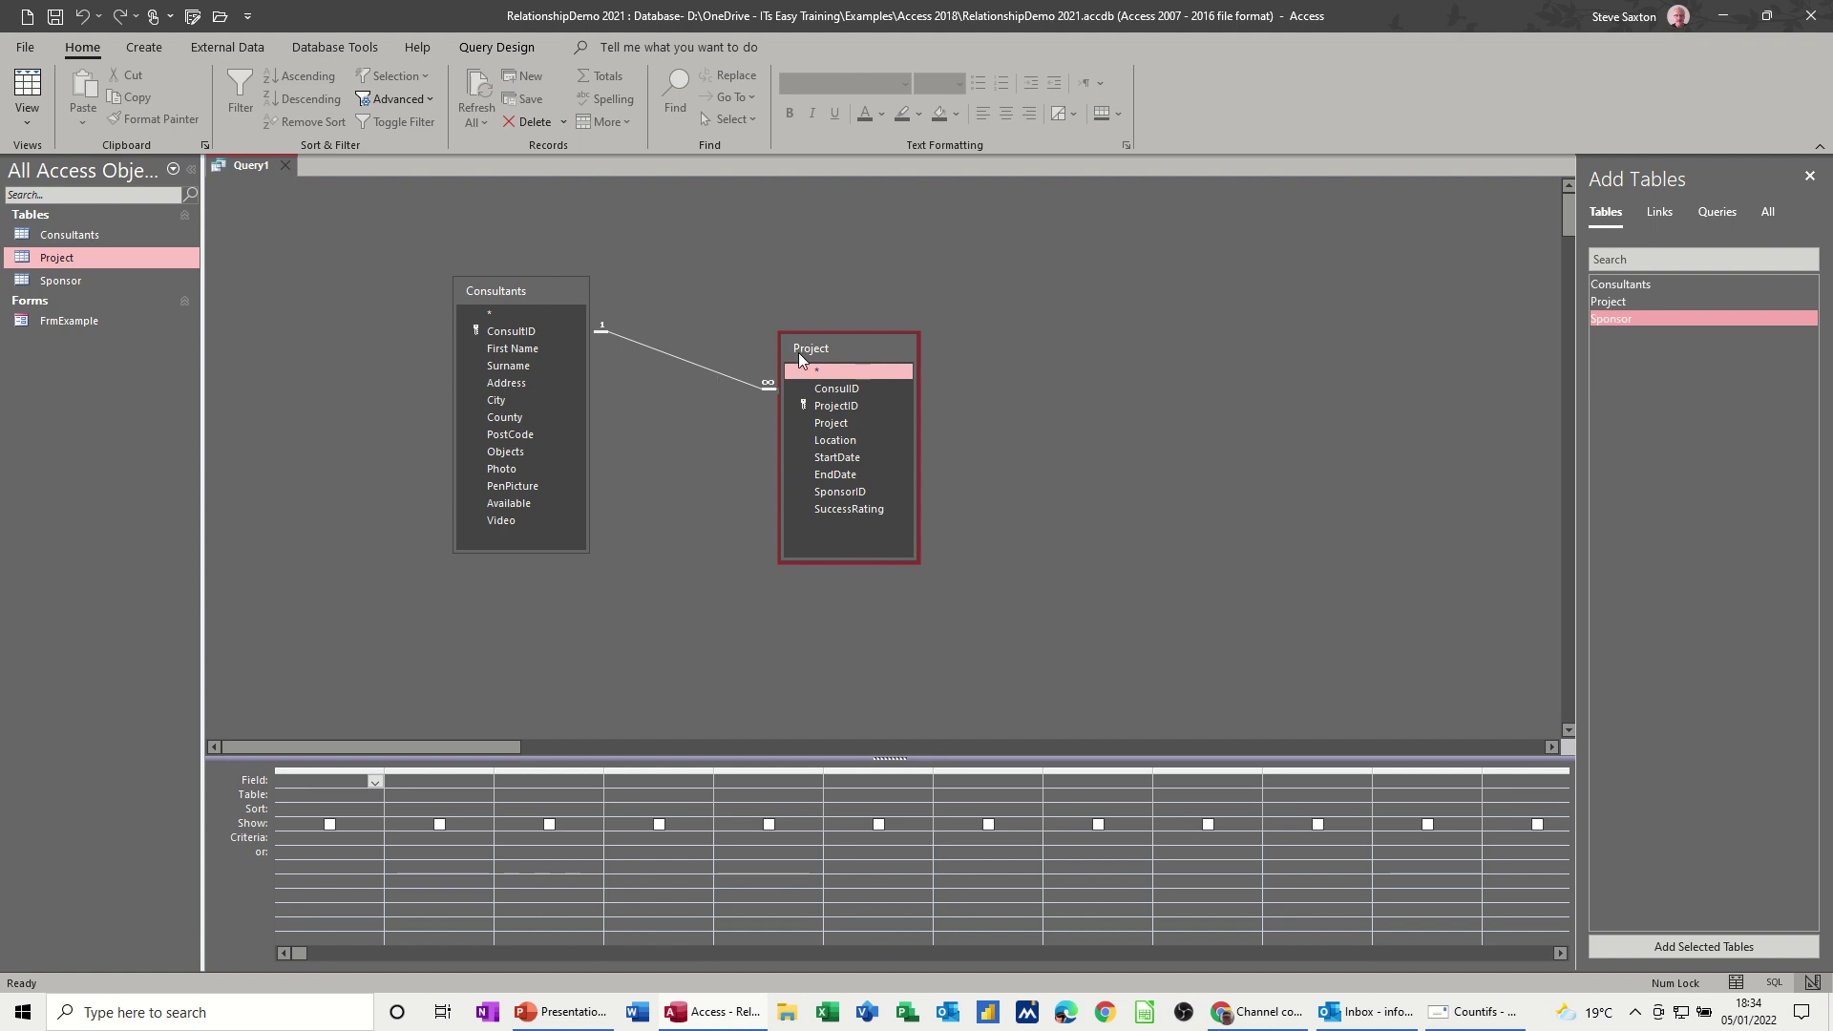
Step: Add ConsultID, First Name and Surname from Consultants, removing the Address through Video columns
left_click_drag(804, 345, 706, 327)
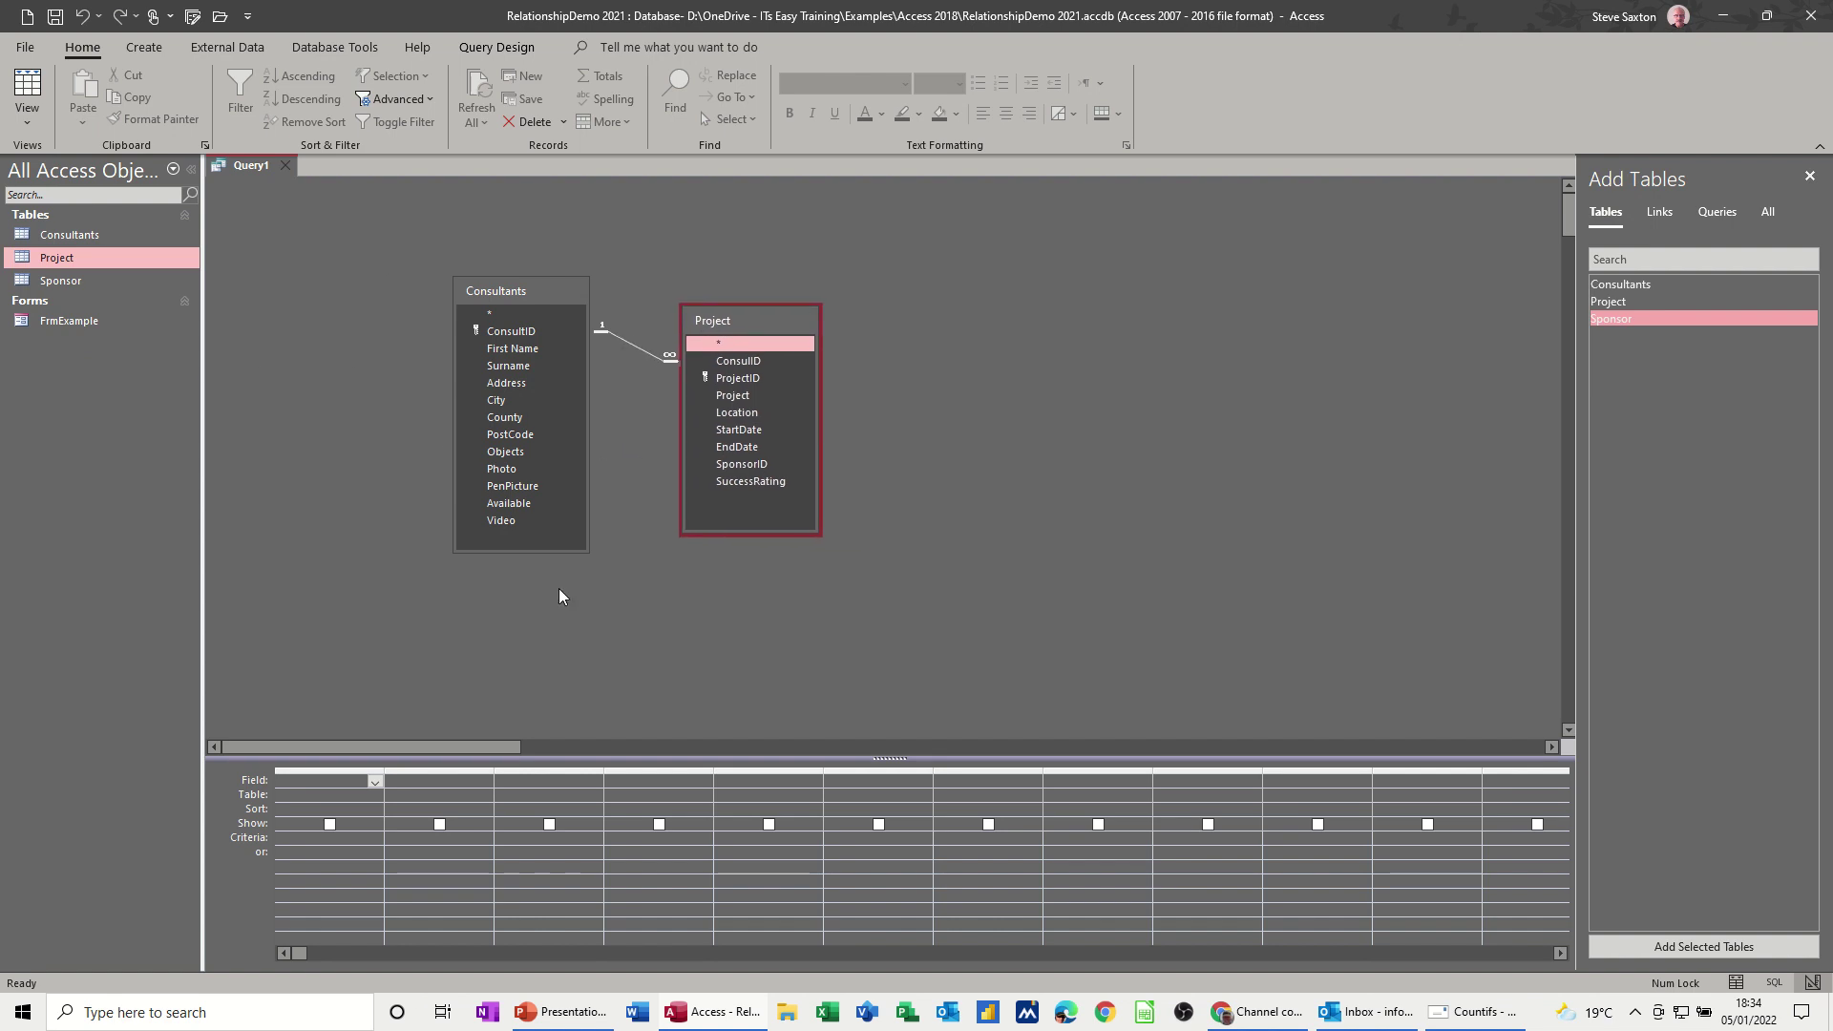
double_click(510, 292)
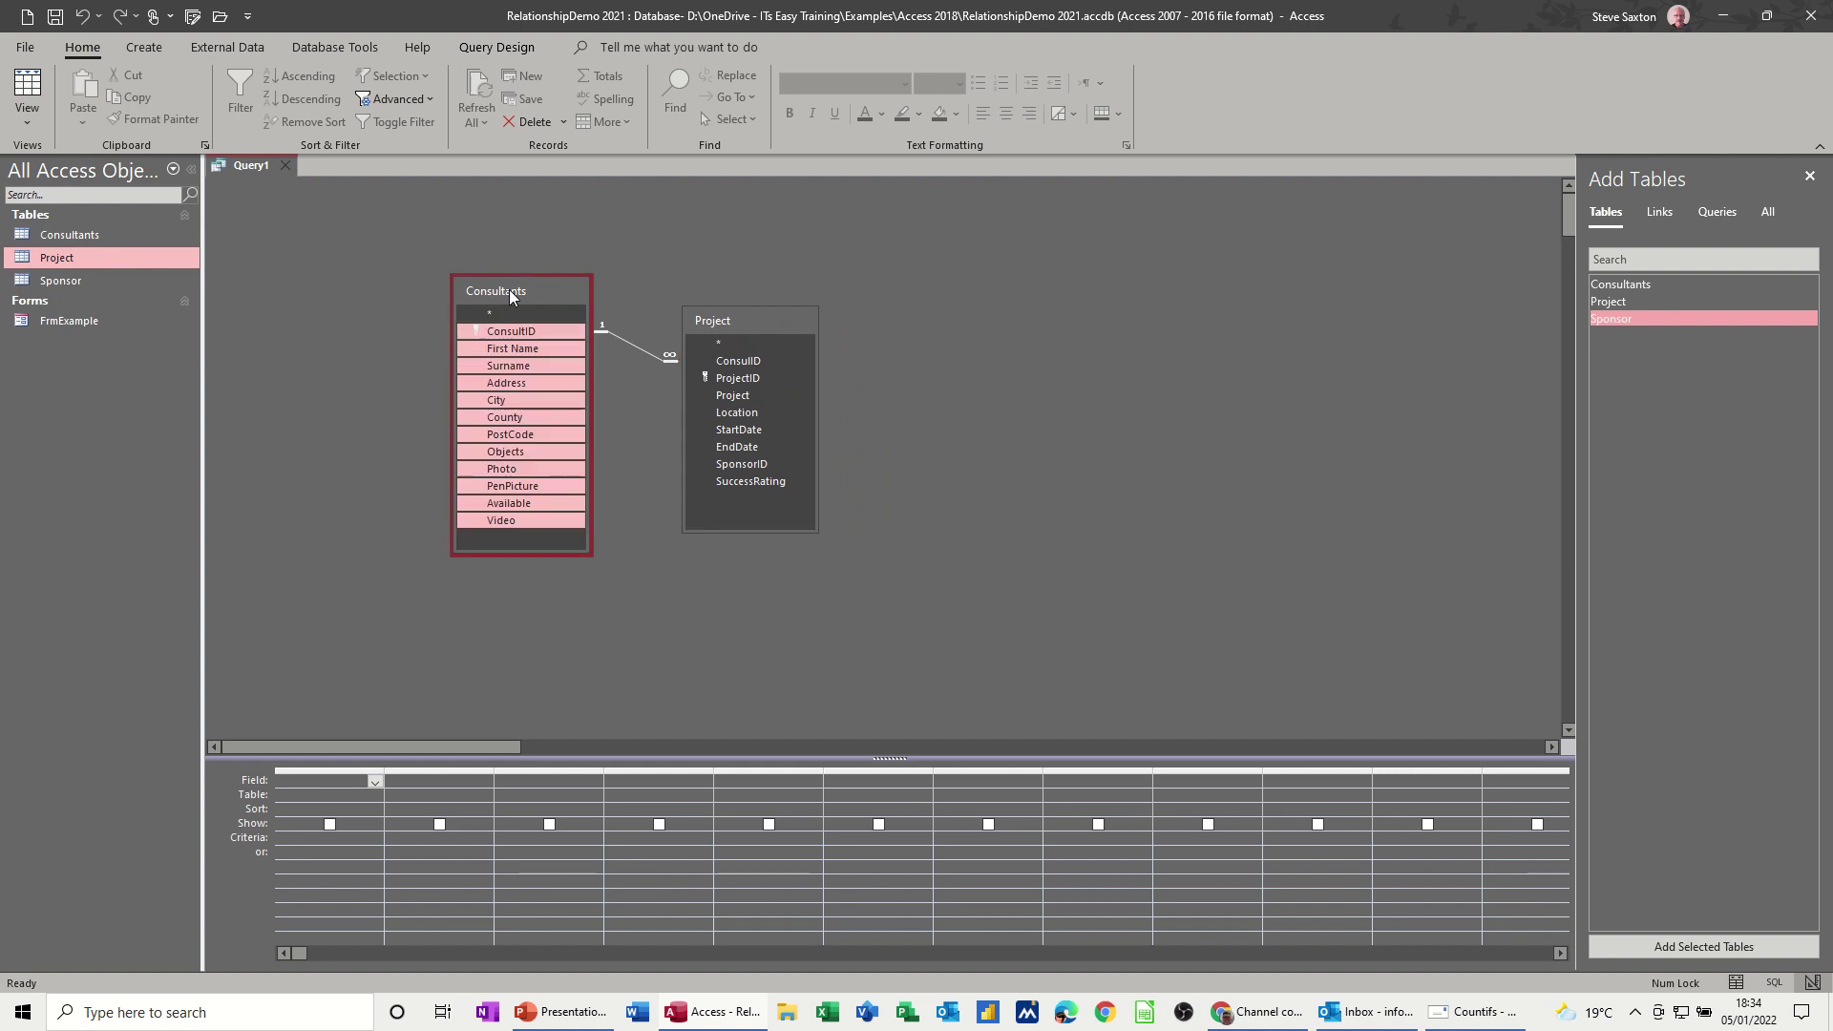
left_click_drag(513, 332, 322, 794)
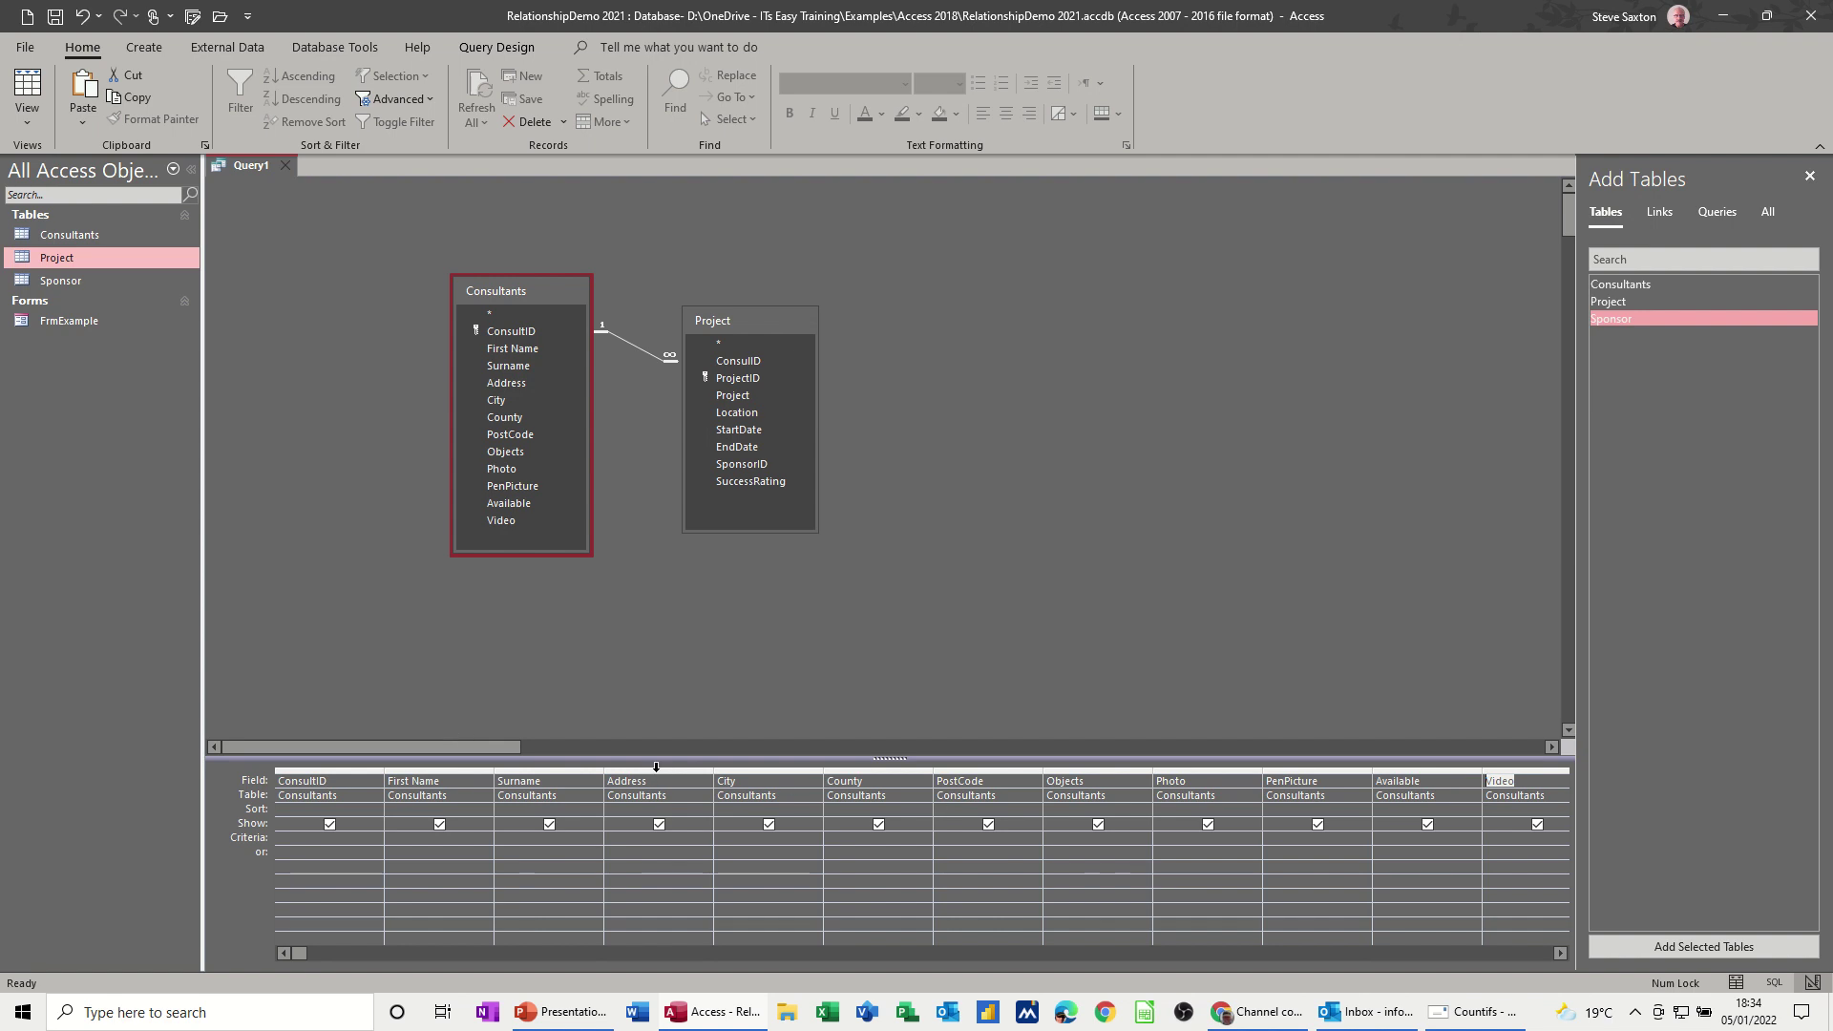
left_click_drag(656, 767, 1486, 751)
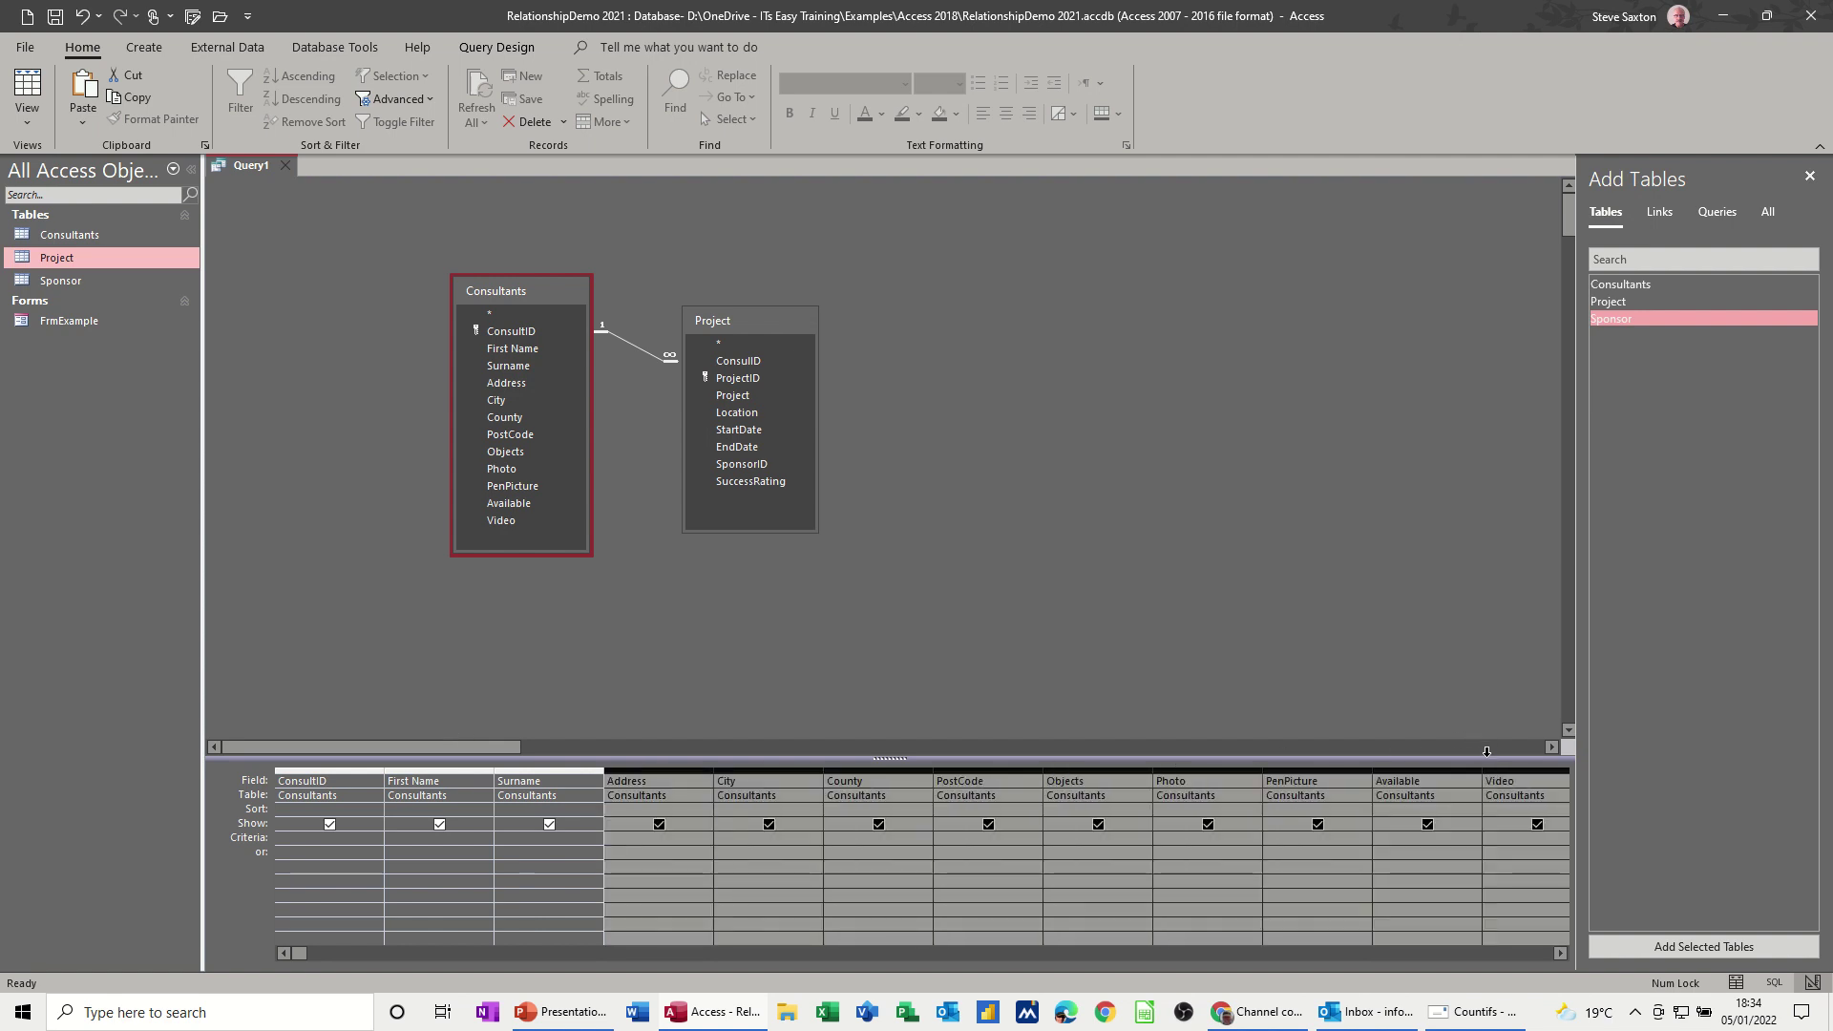
key("Delete")
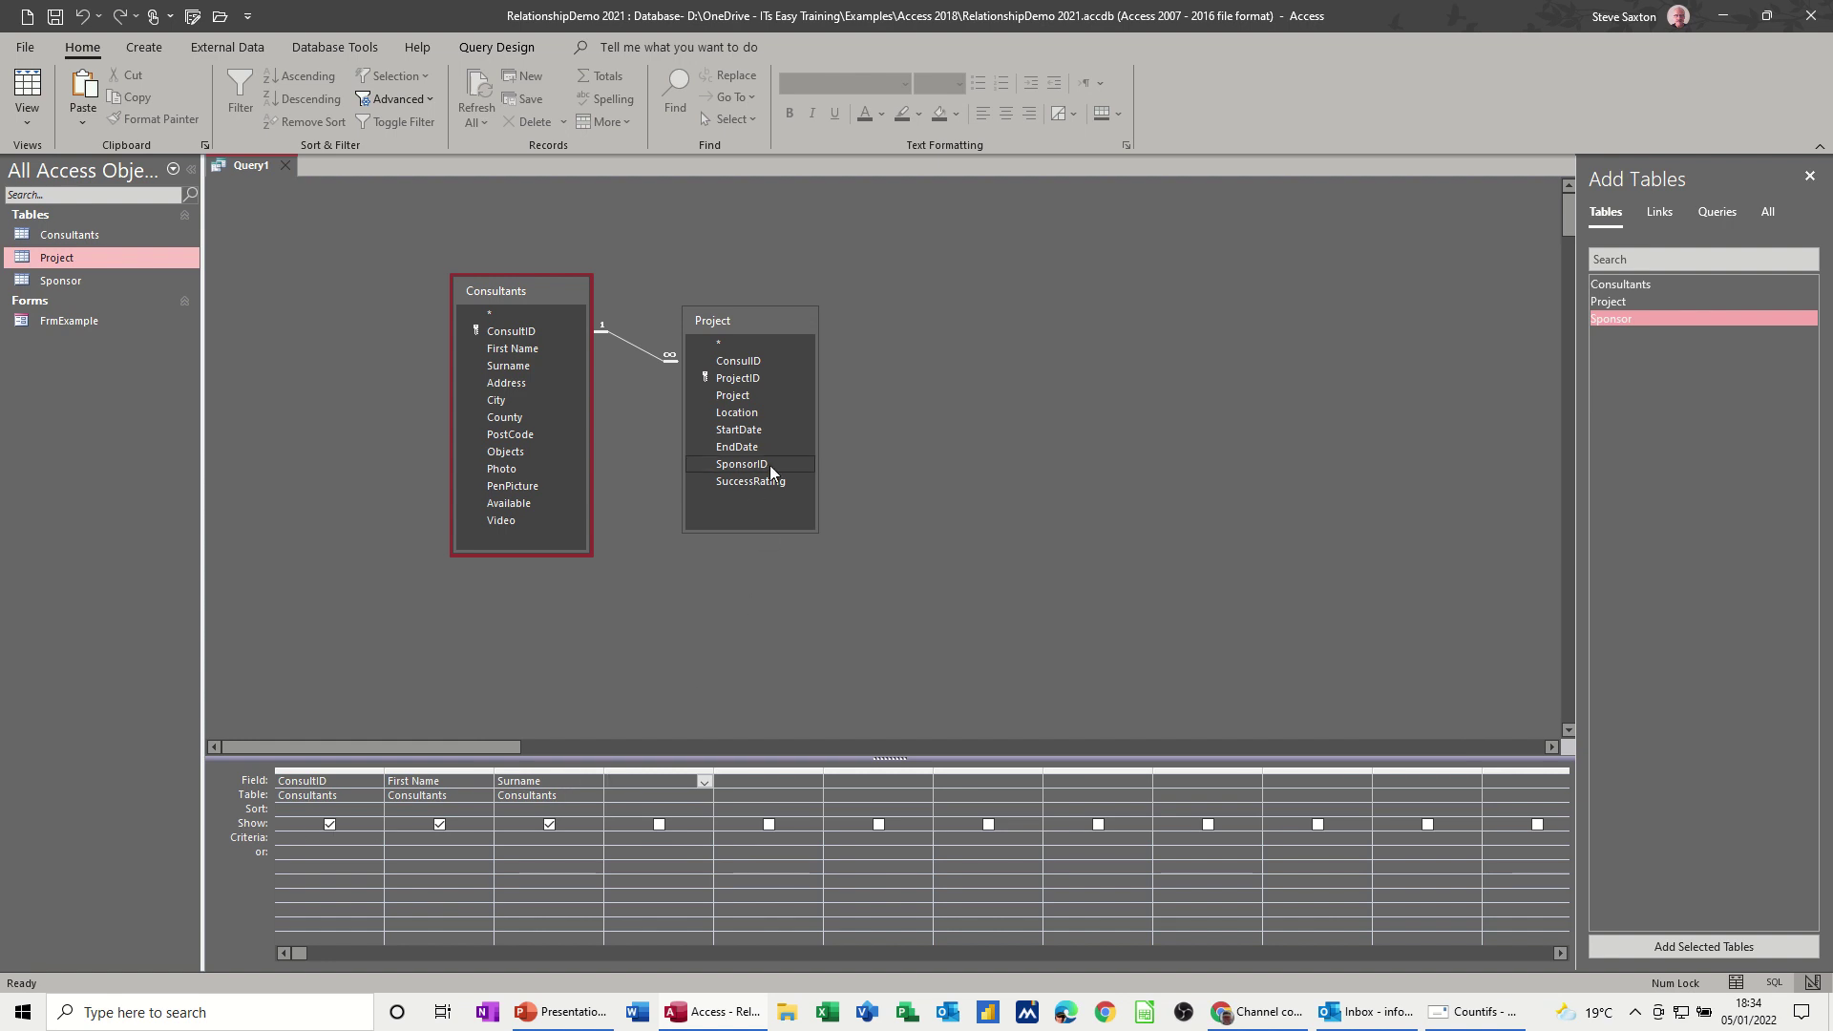
Step: Add the Project and Location fields from the Project table to the grid
left_click(742, 398)
double_click(744, 397)
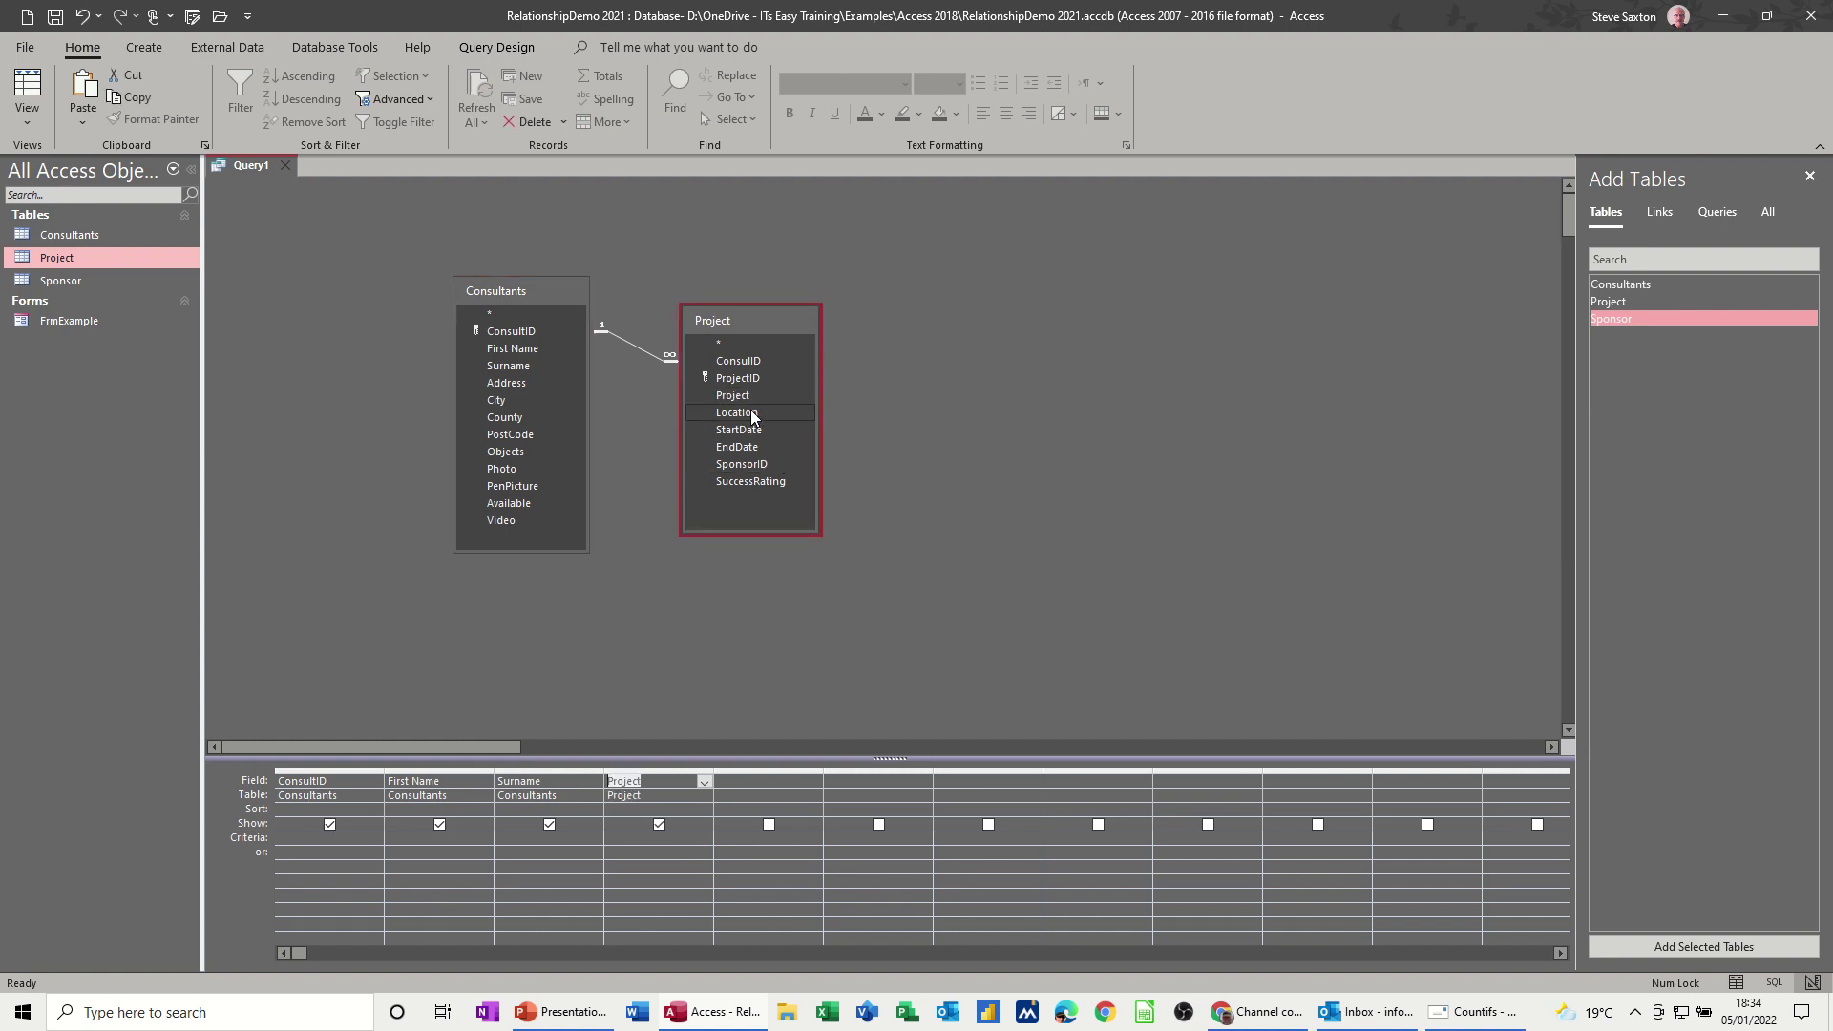
double_click(752, 415)
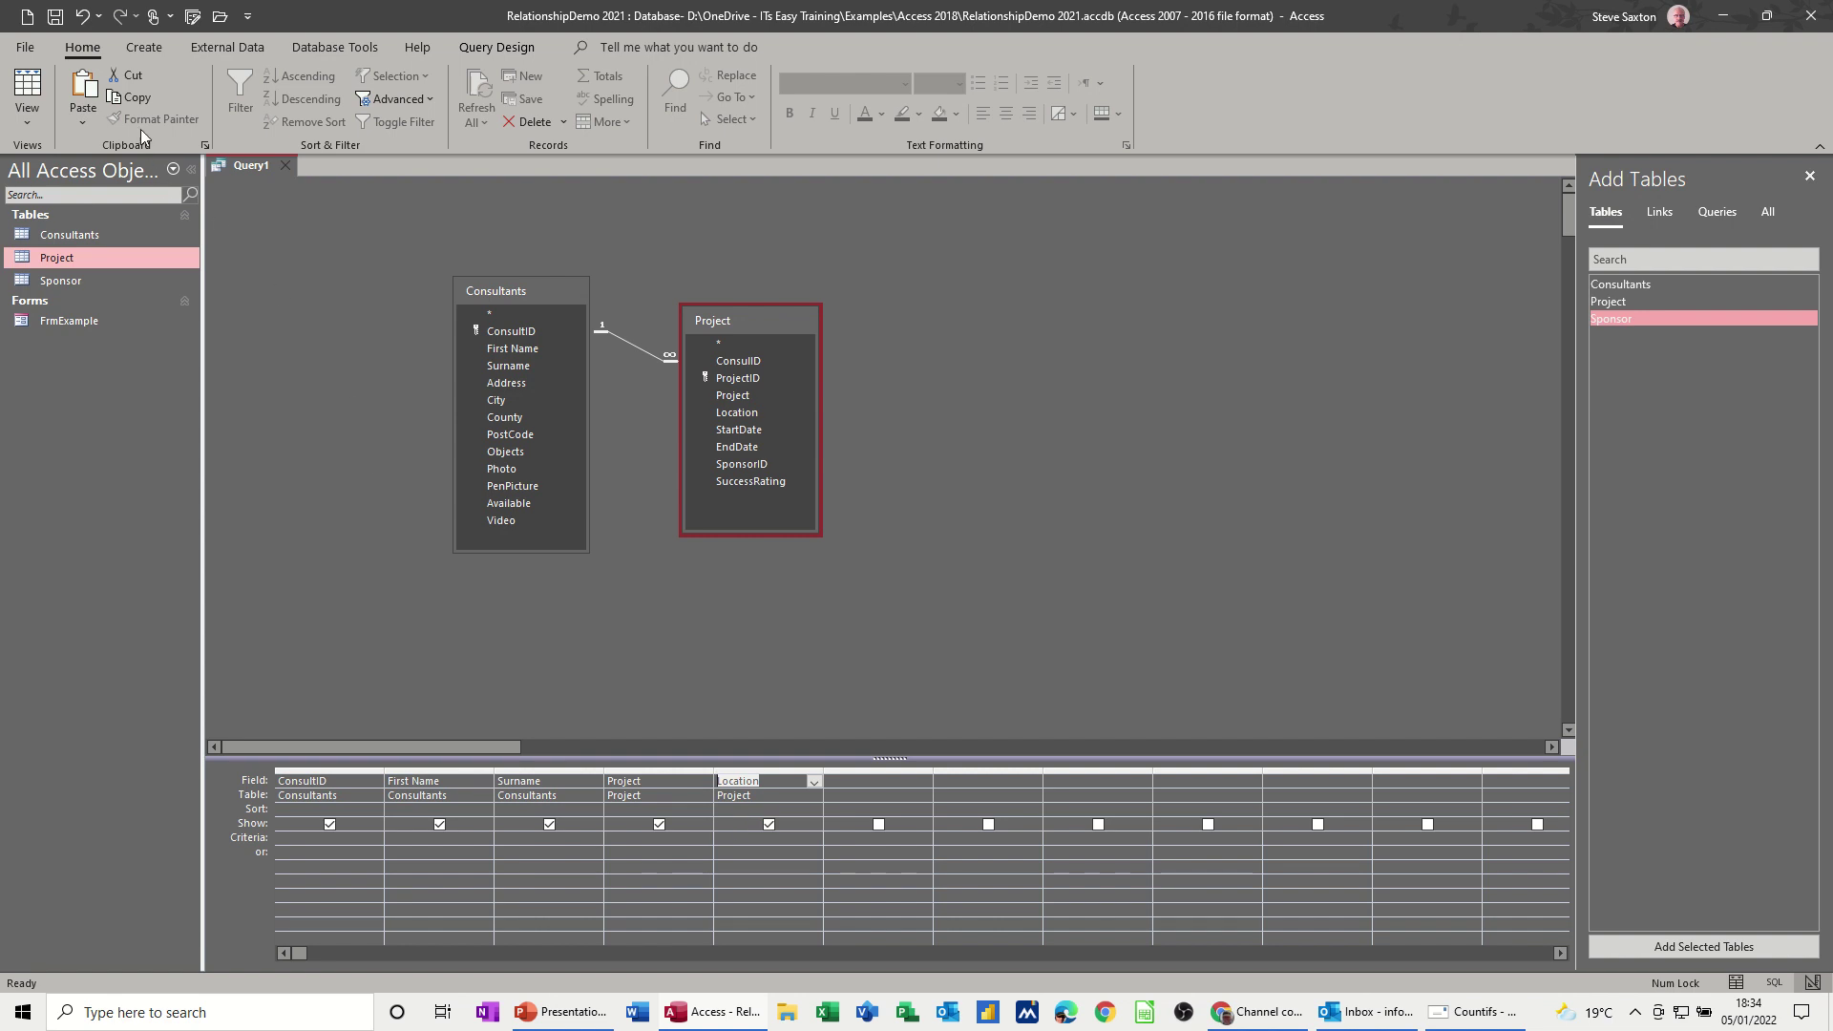
left_click(487, 47)
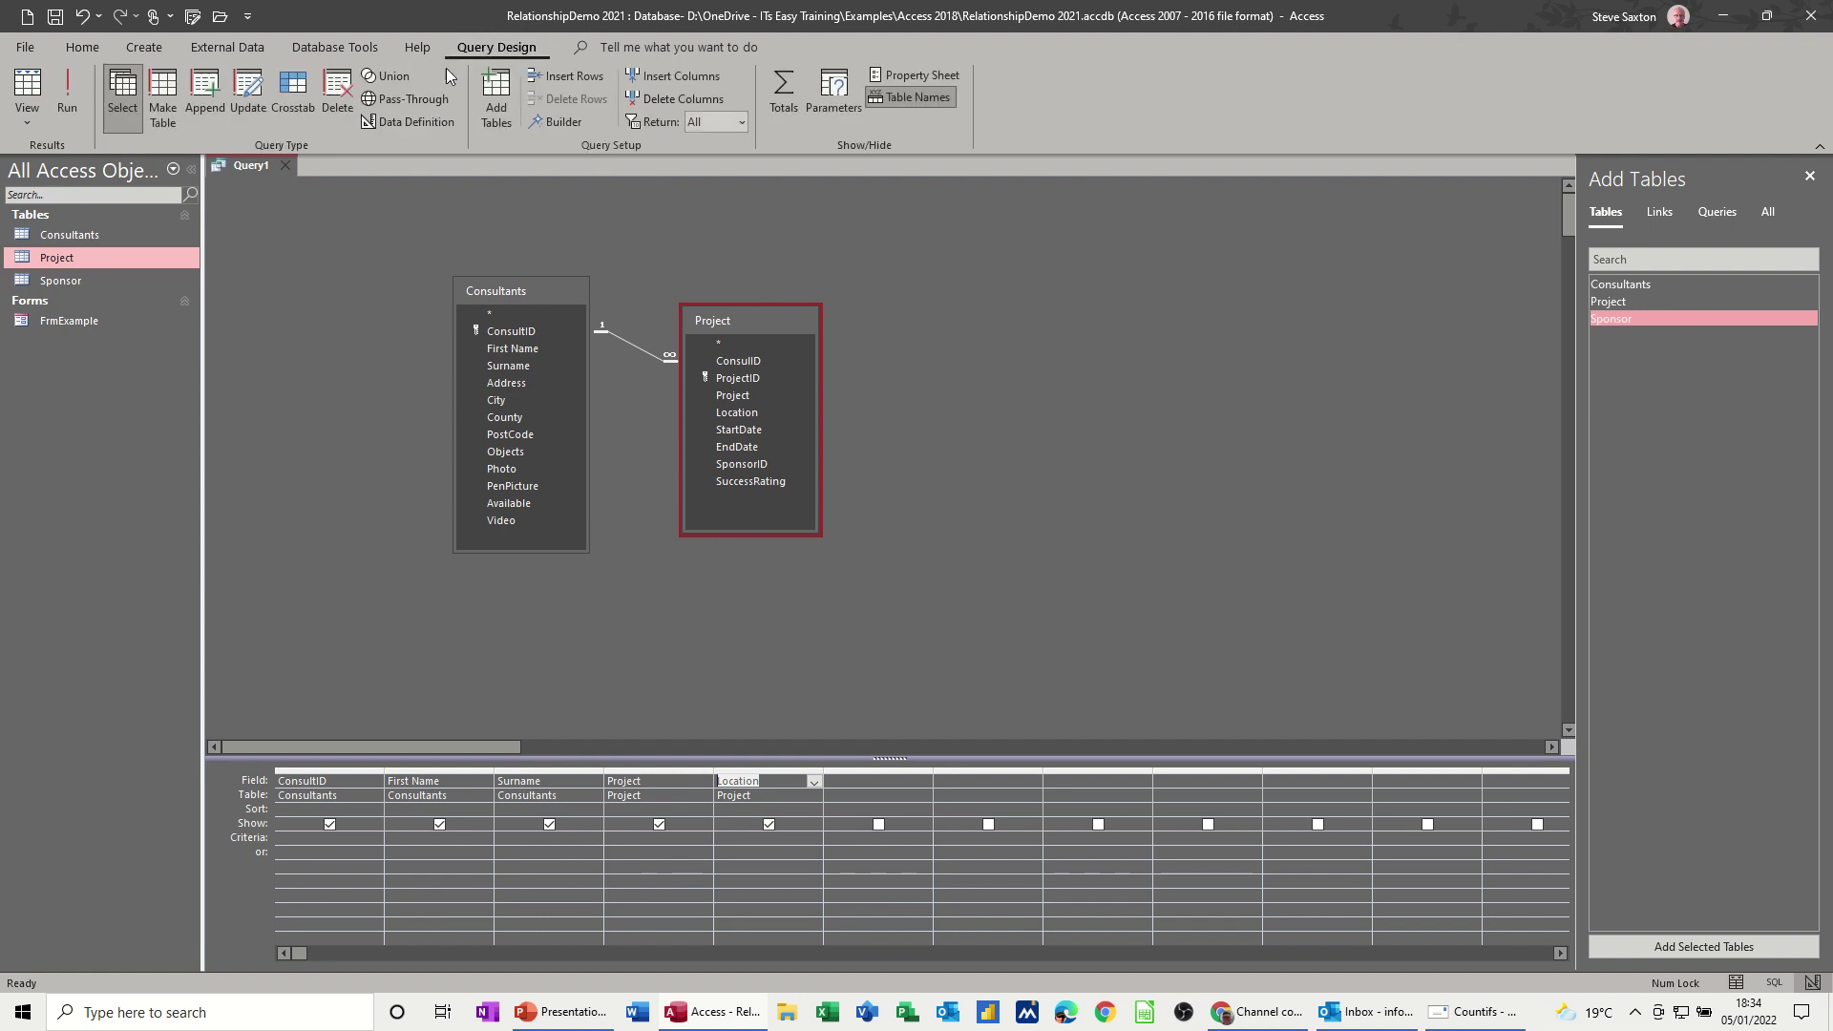
Step: Run Query1 to see 6 records, autofit the Project column, and go back to Design view
left_click(70, 100)
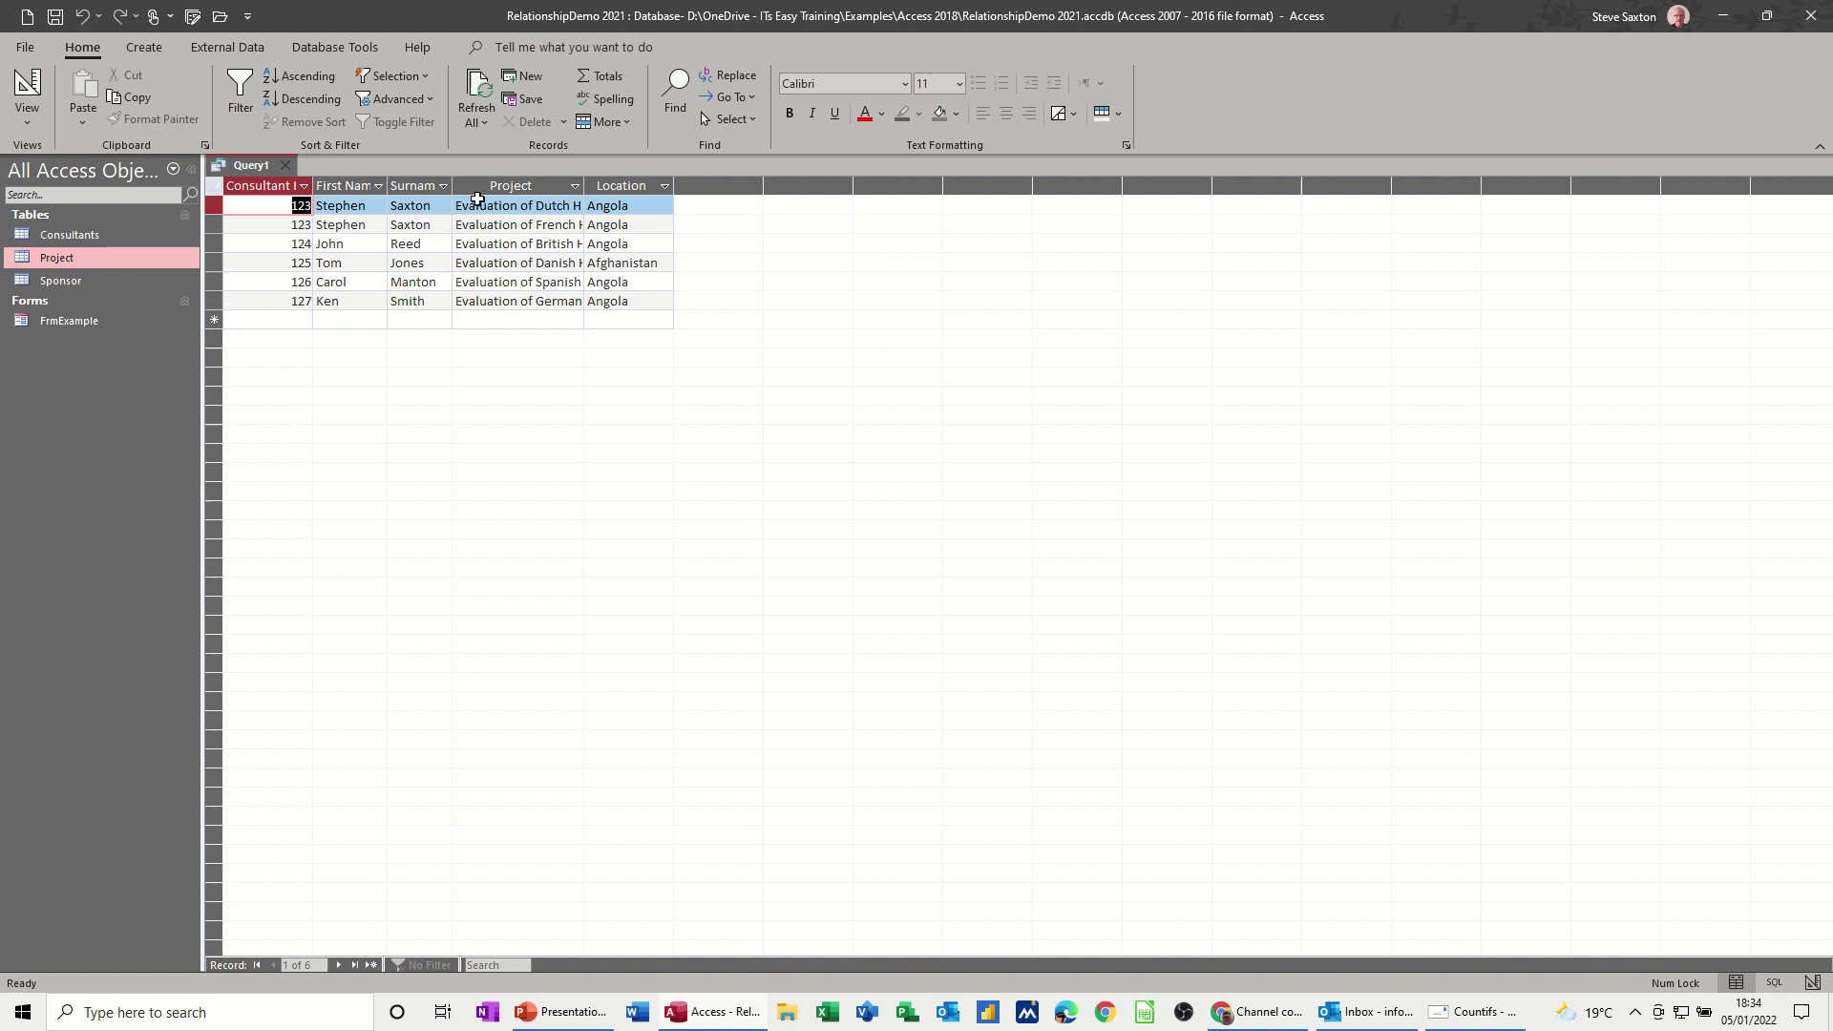
double_click(585, 186)
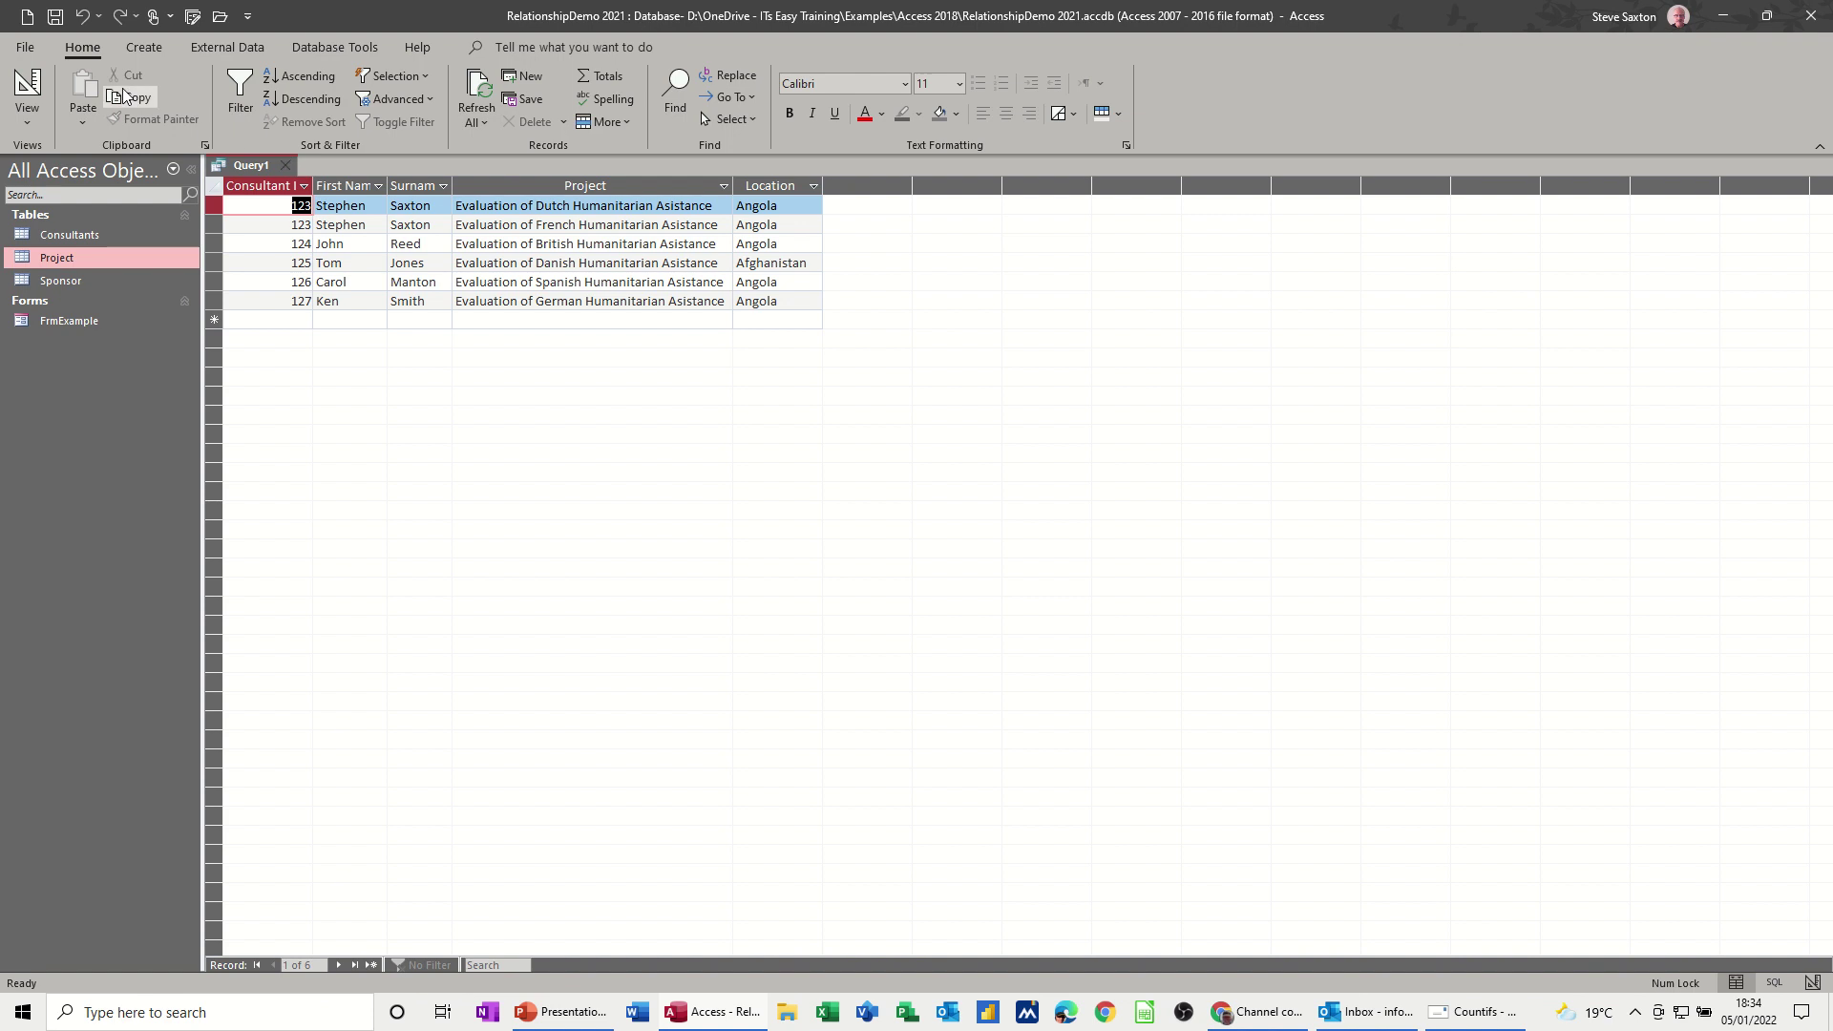
left_click(27, 85)
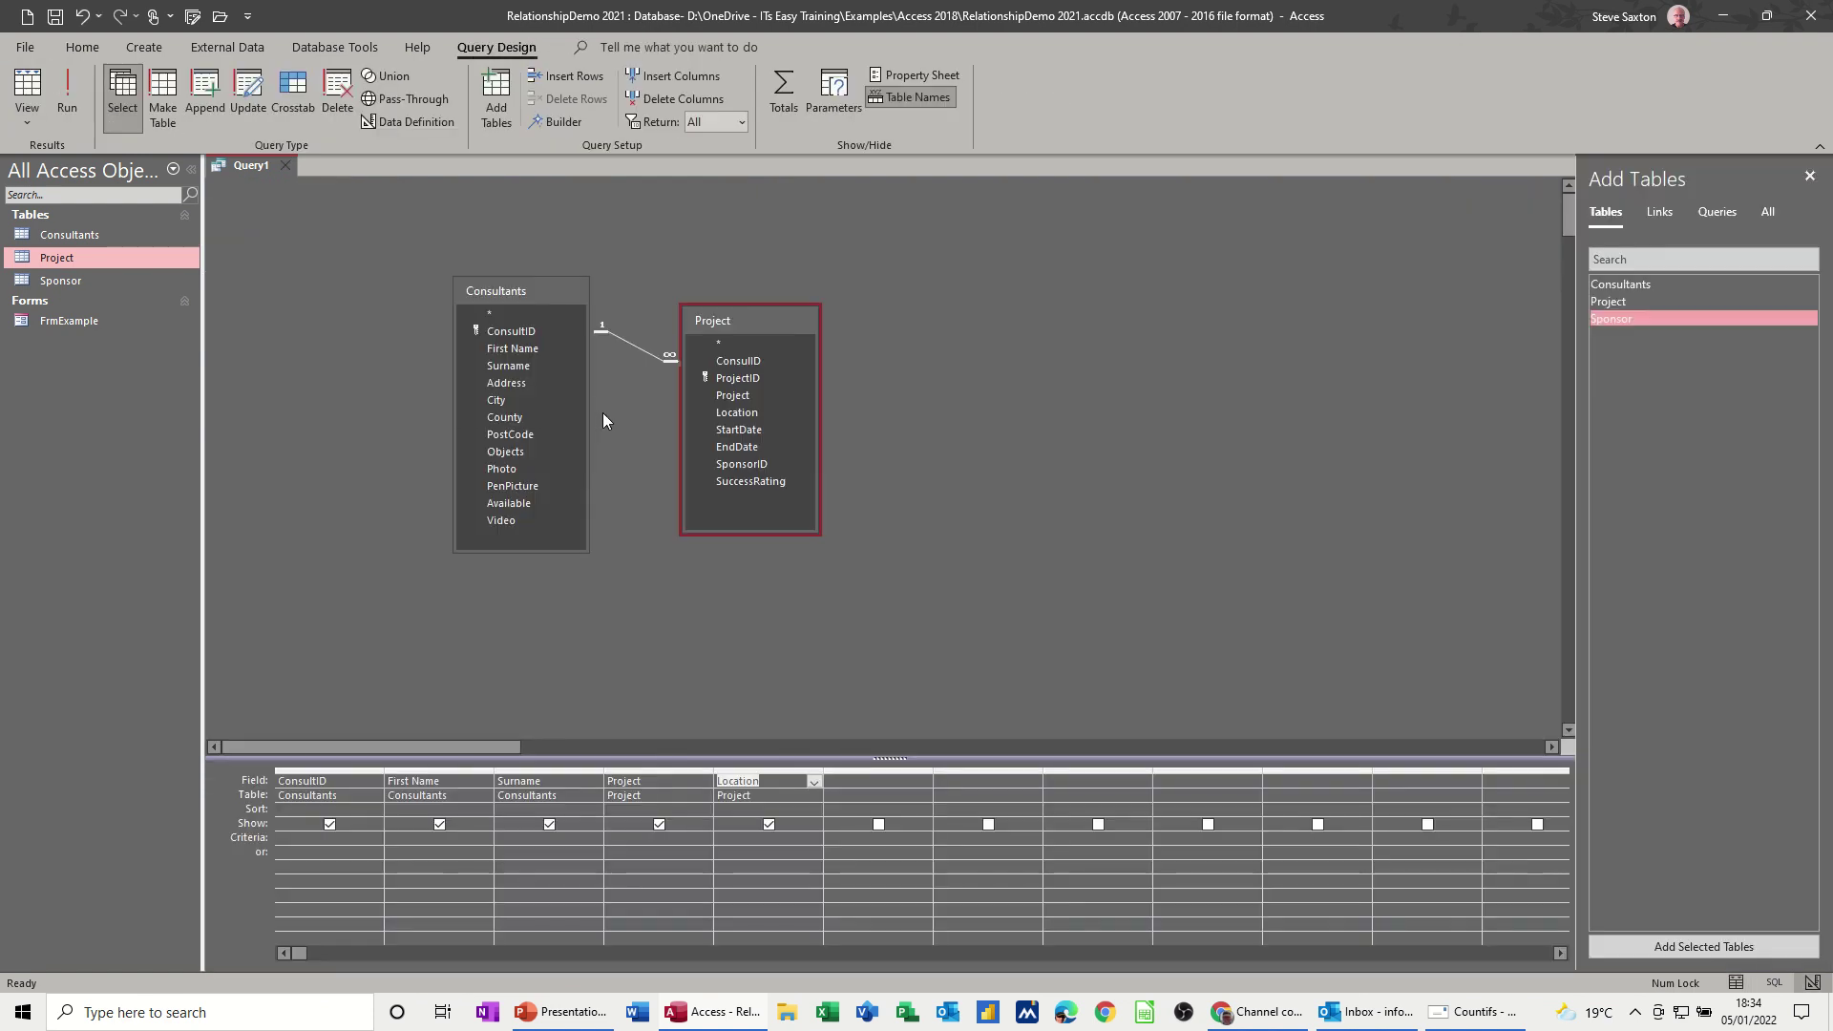
Step: Set the join to include all Consultants records (option 2) and run it, showing 8 rows
double_click(633, 347)
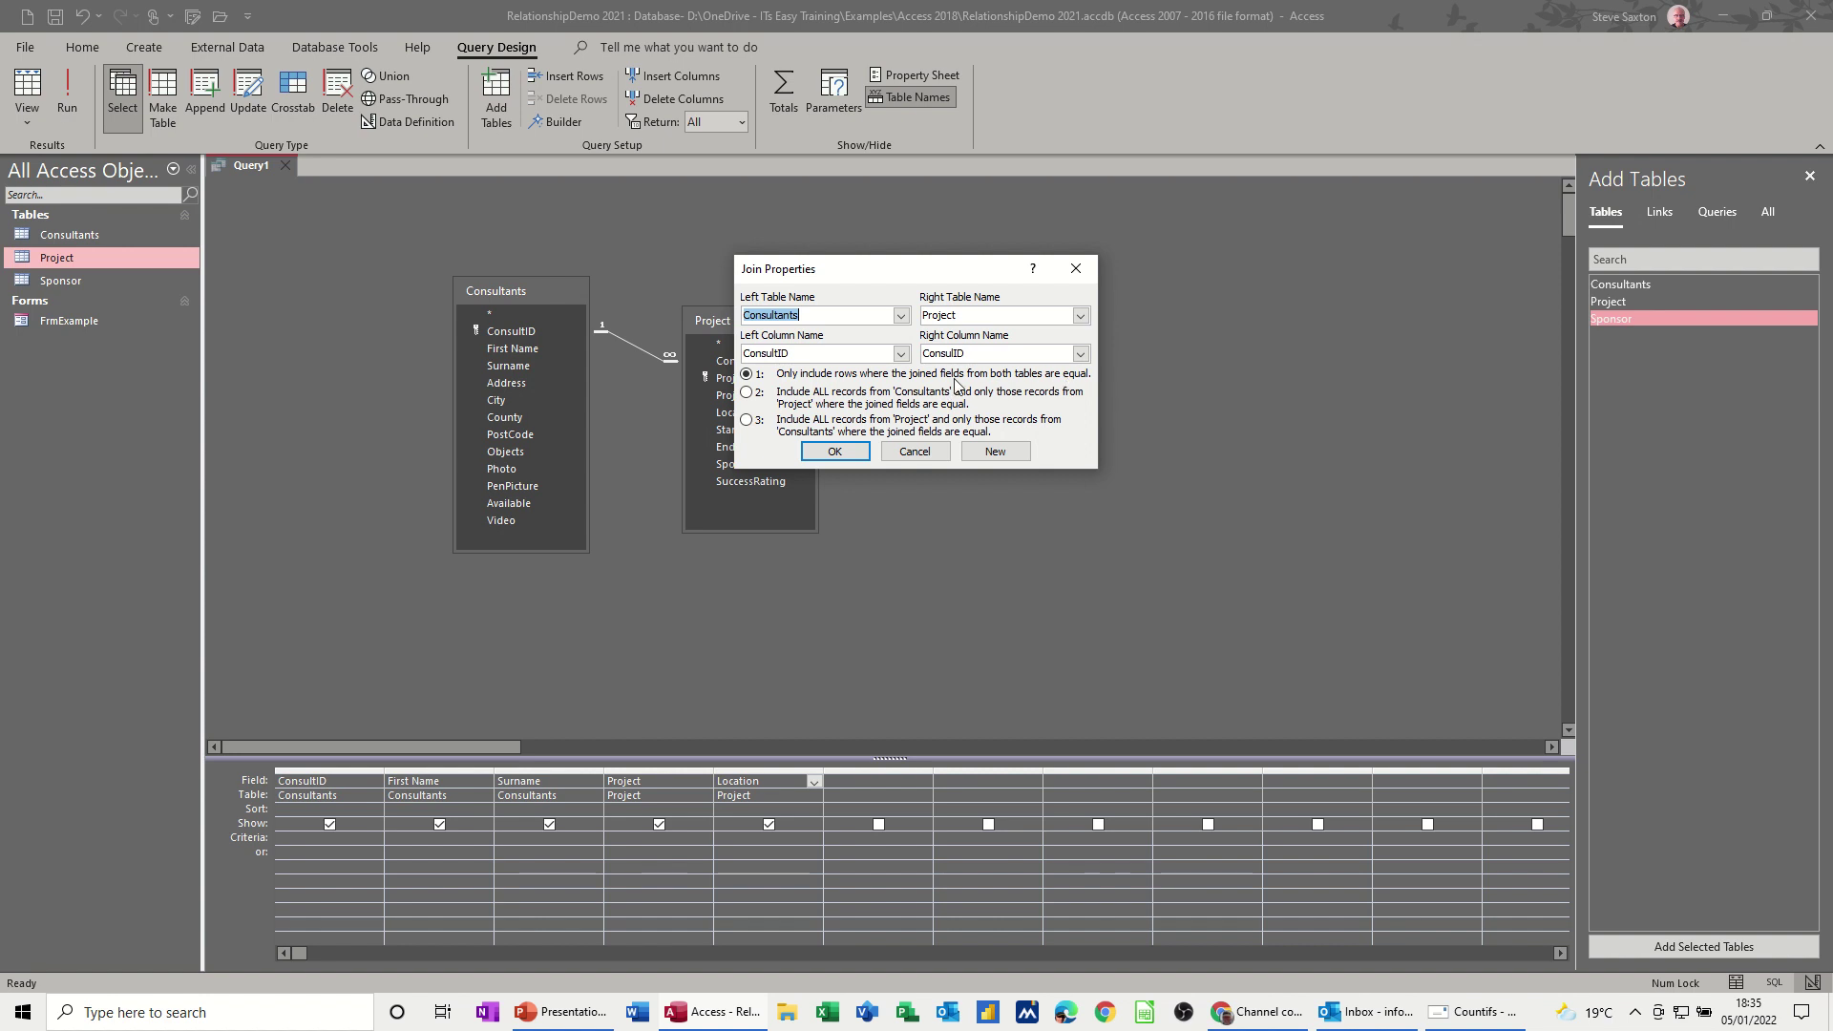
left_click(748, 396)
left_click(836, 451)
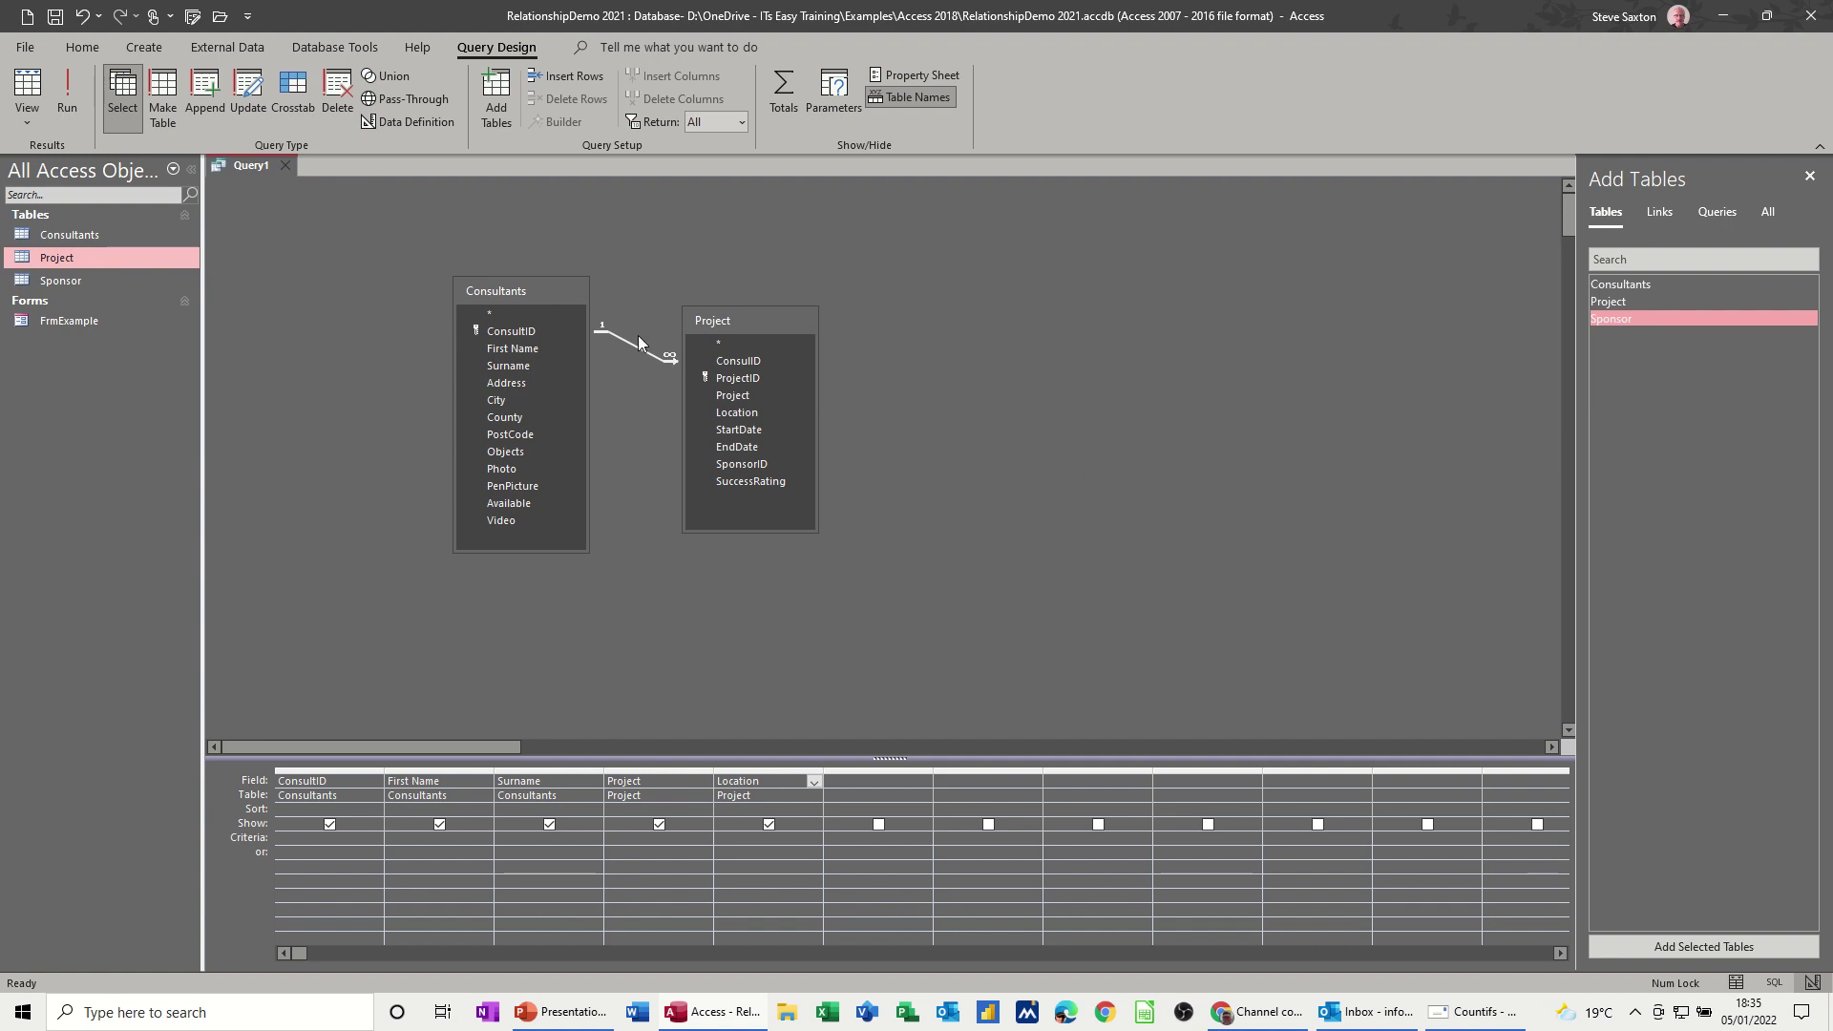
left_click(84, 107)
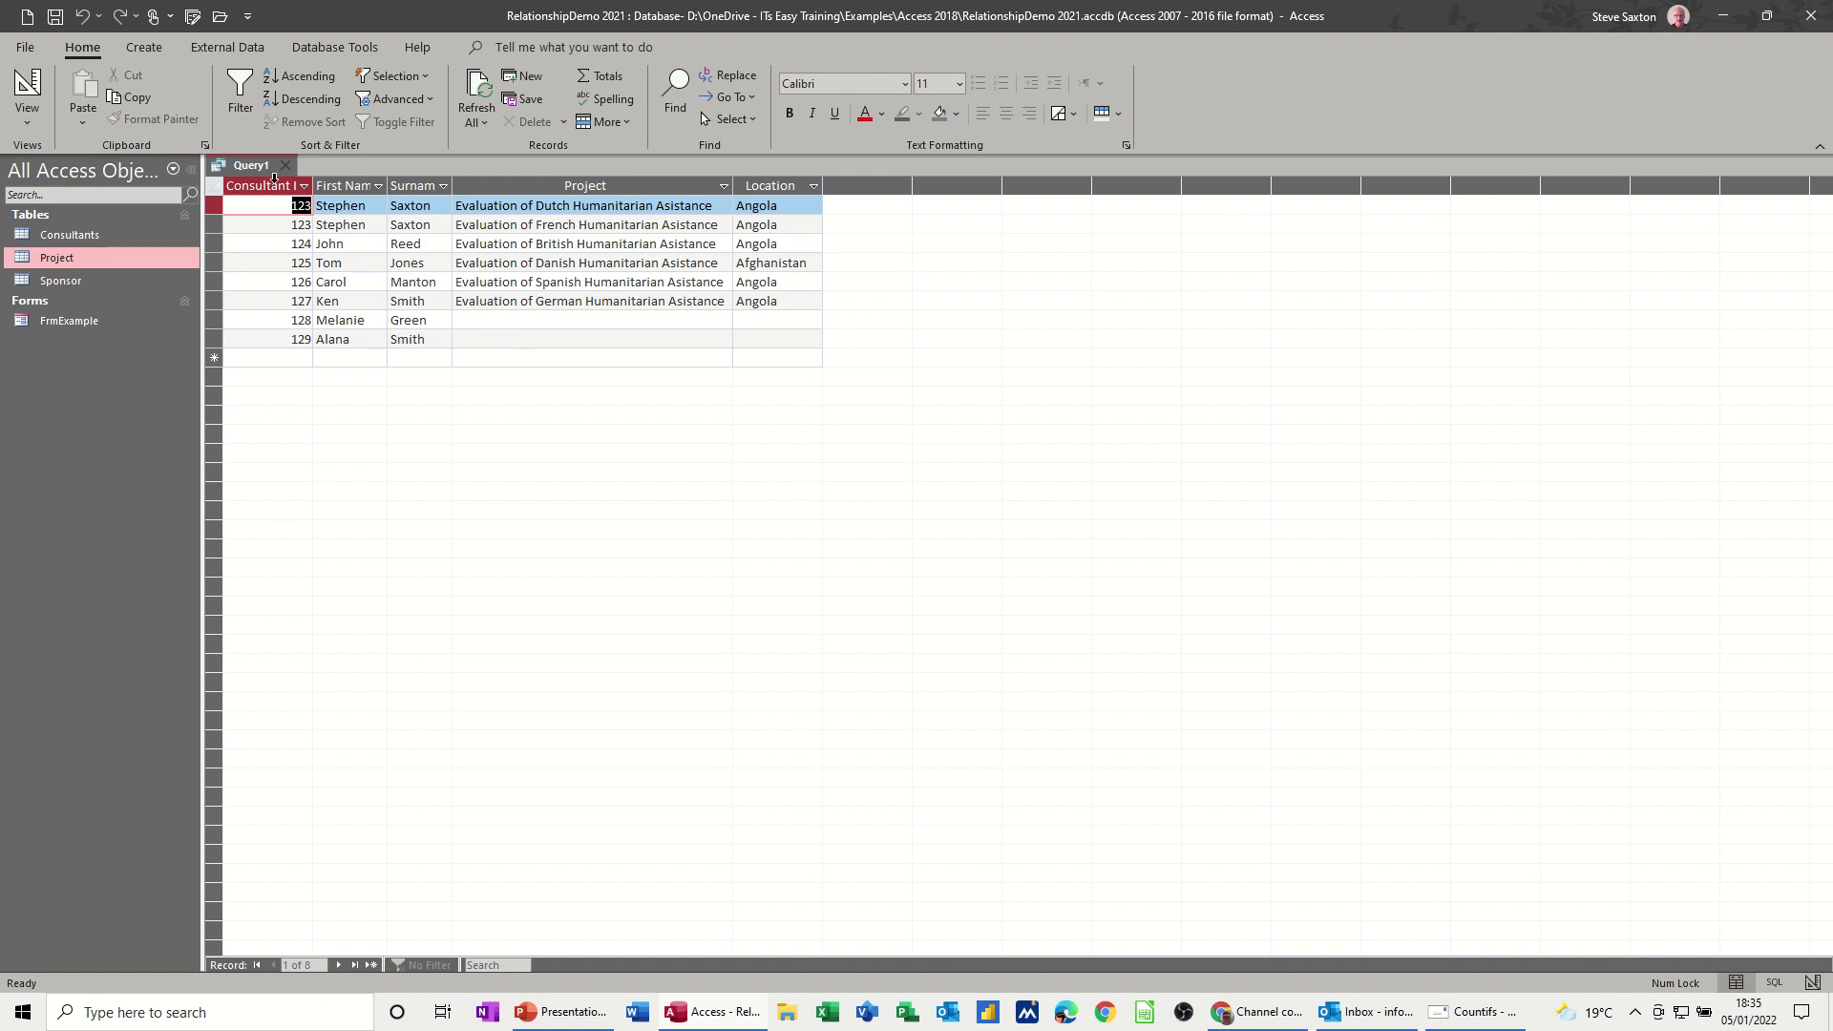
Step: Switch the join to keep all Project records and run it, returning 7 rows
left_click(27, 91)
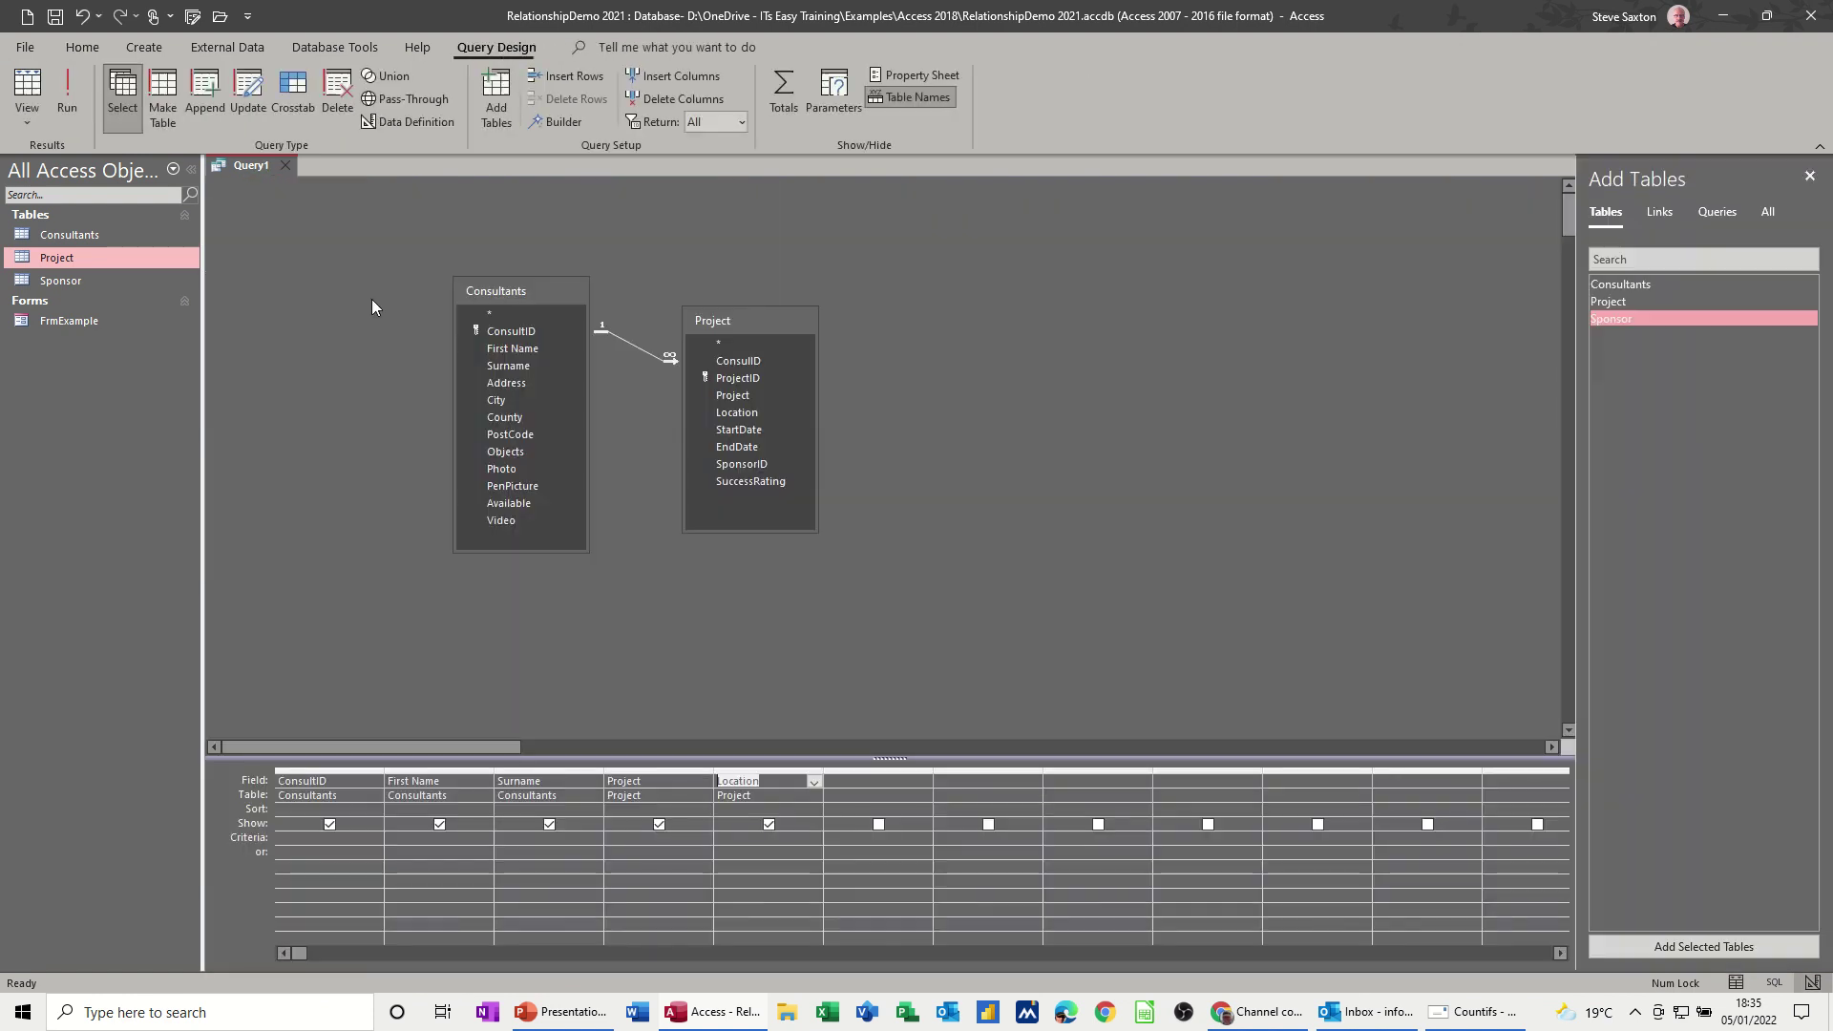
double_click(632, 342)
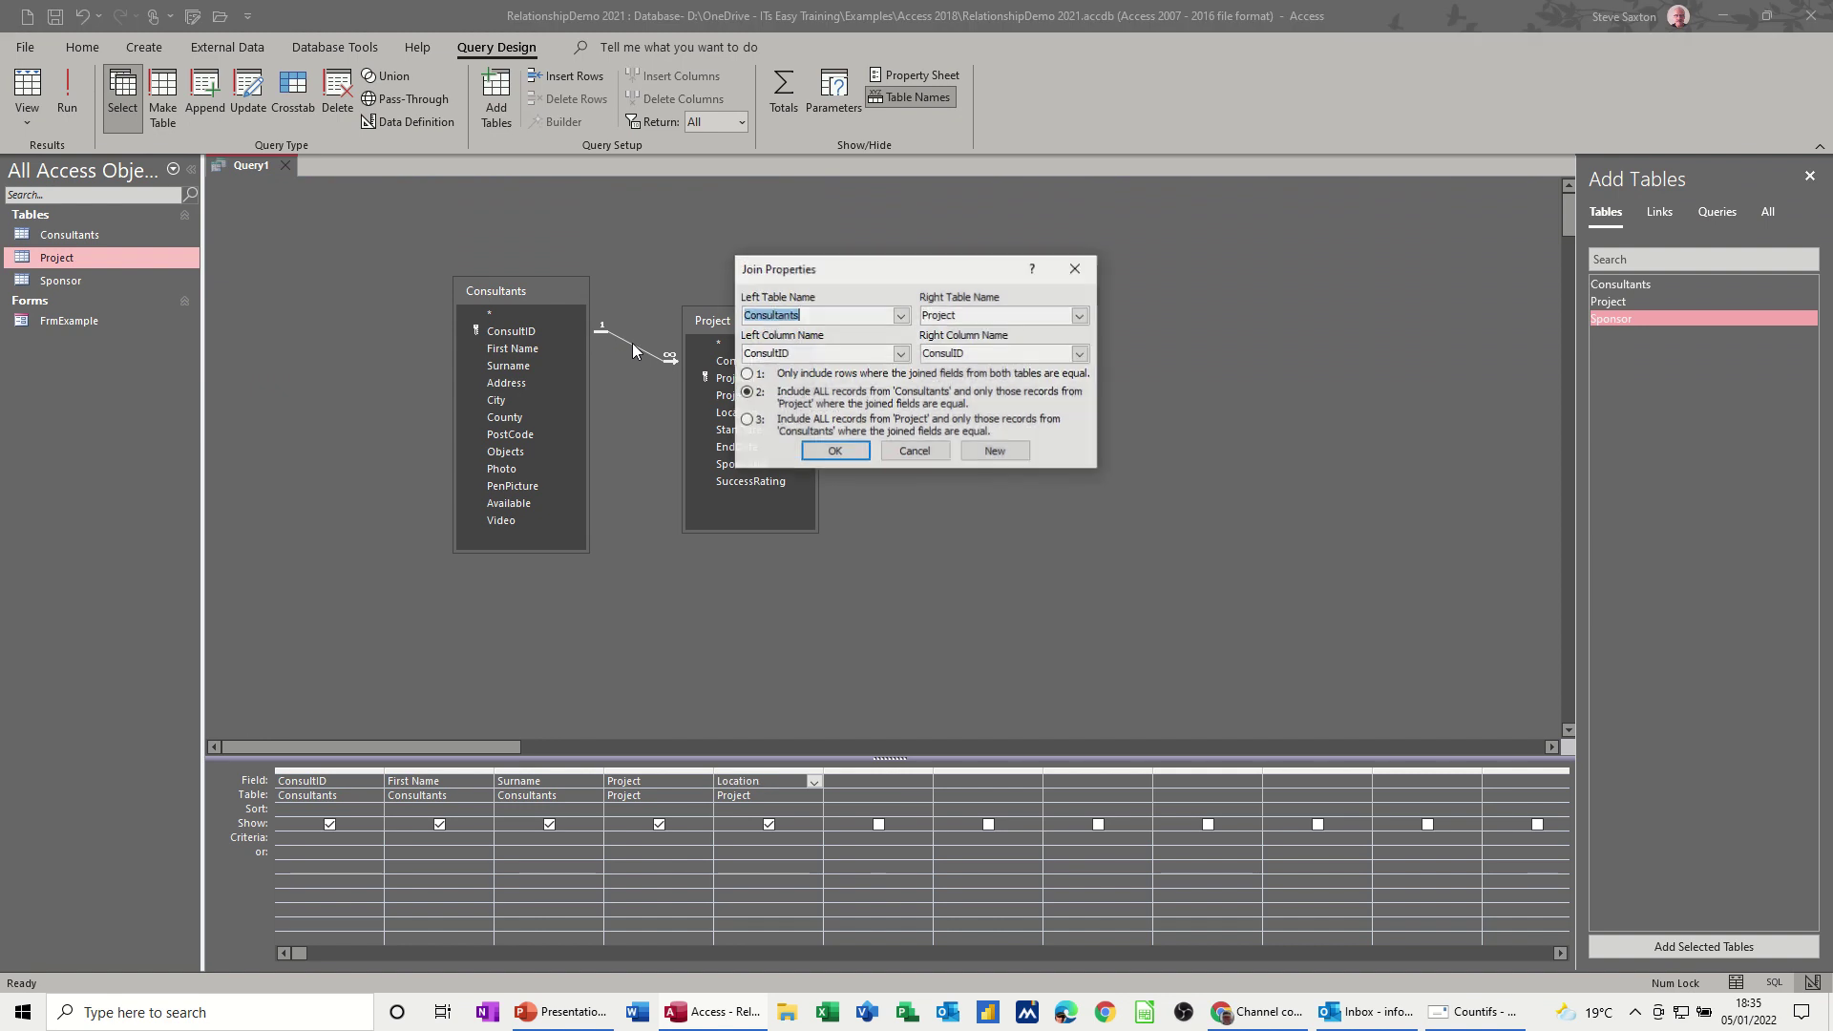
left_click(752, 421)
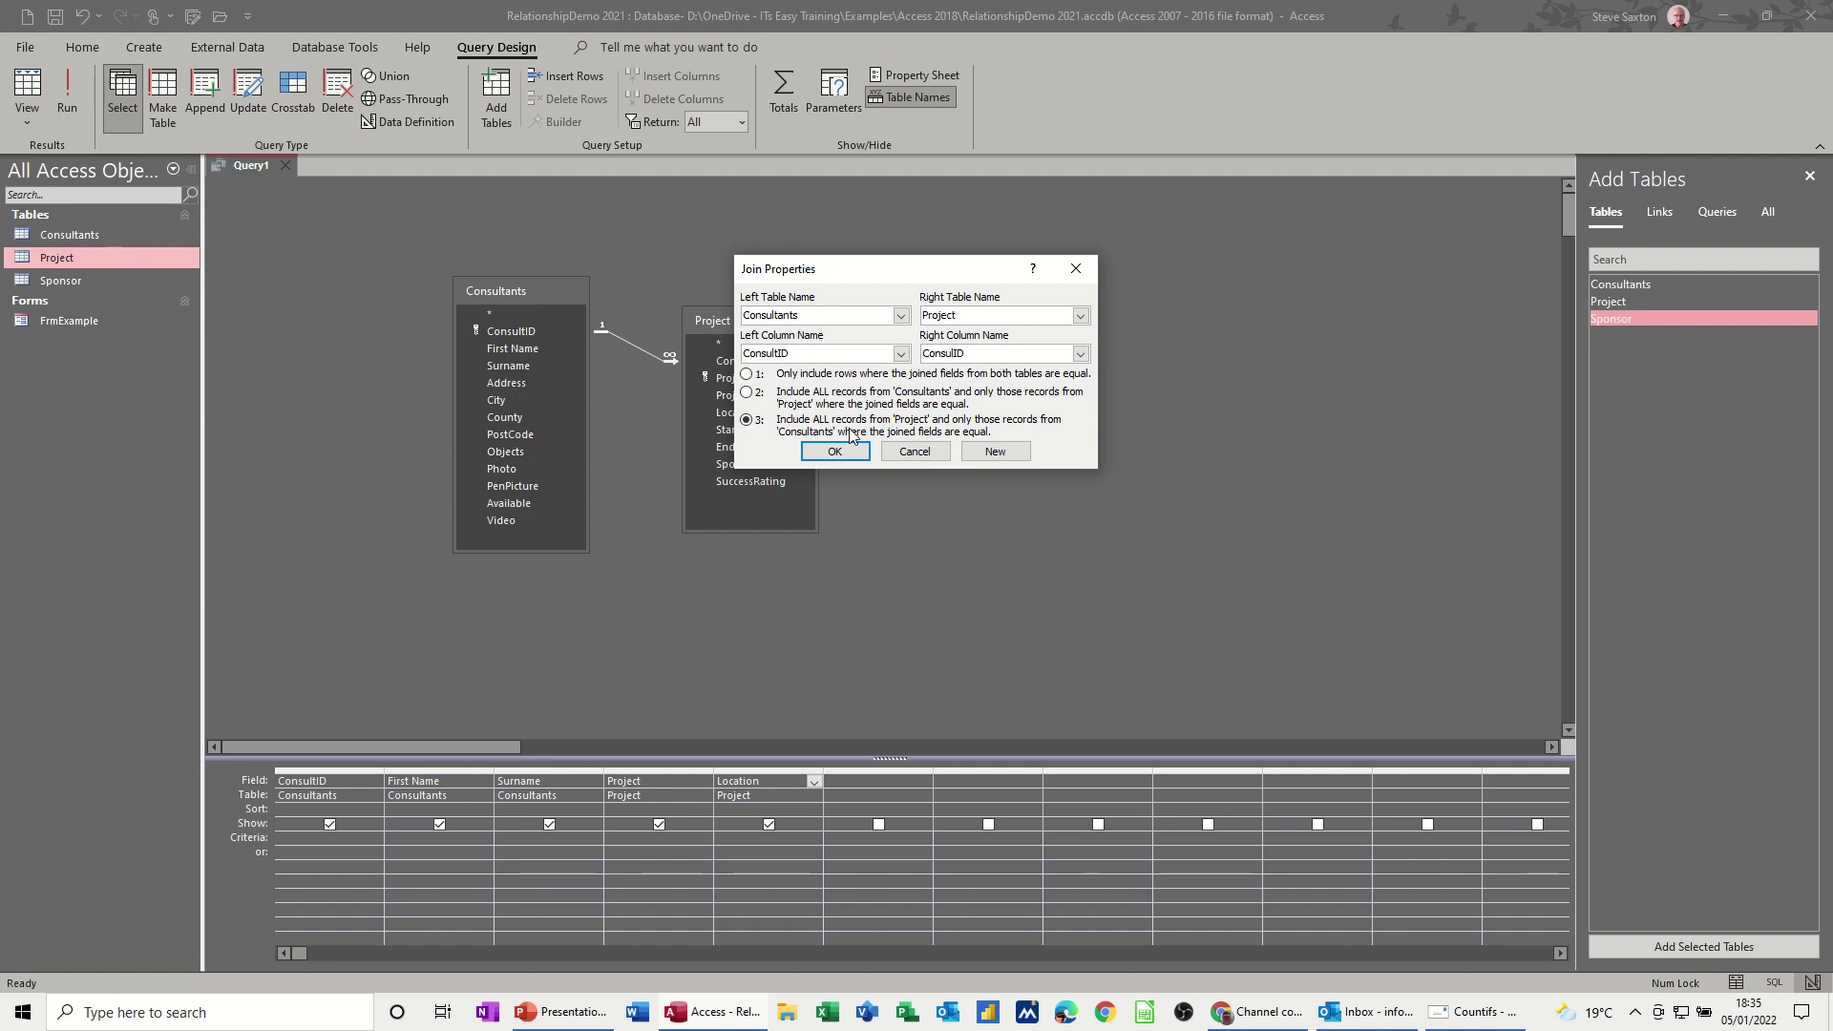
left_click(829, 453)
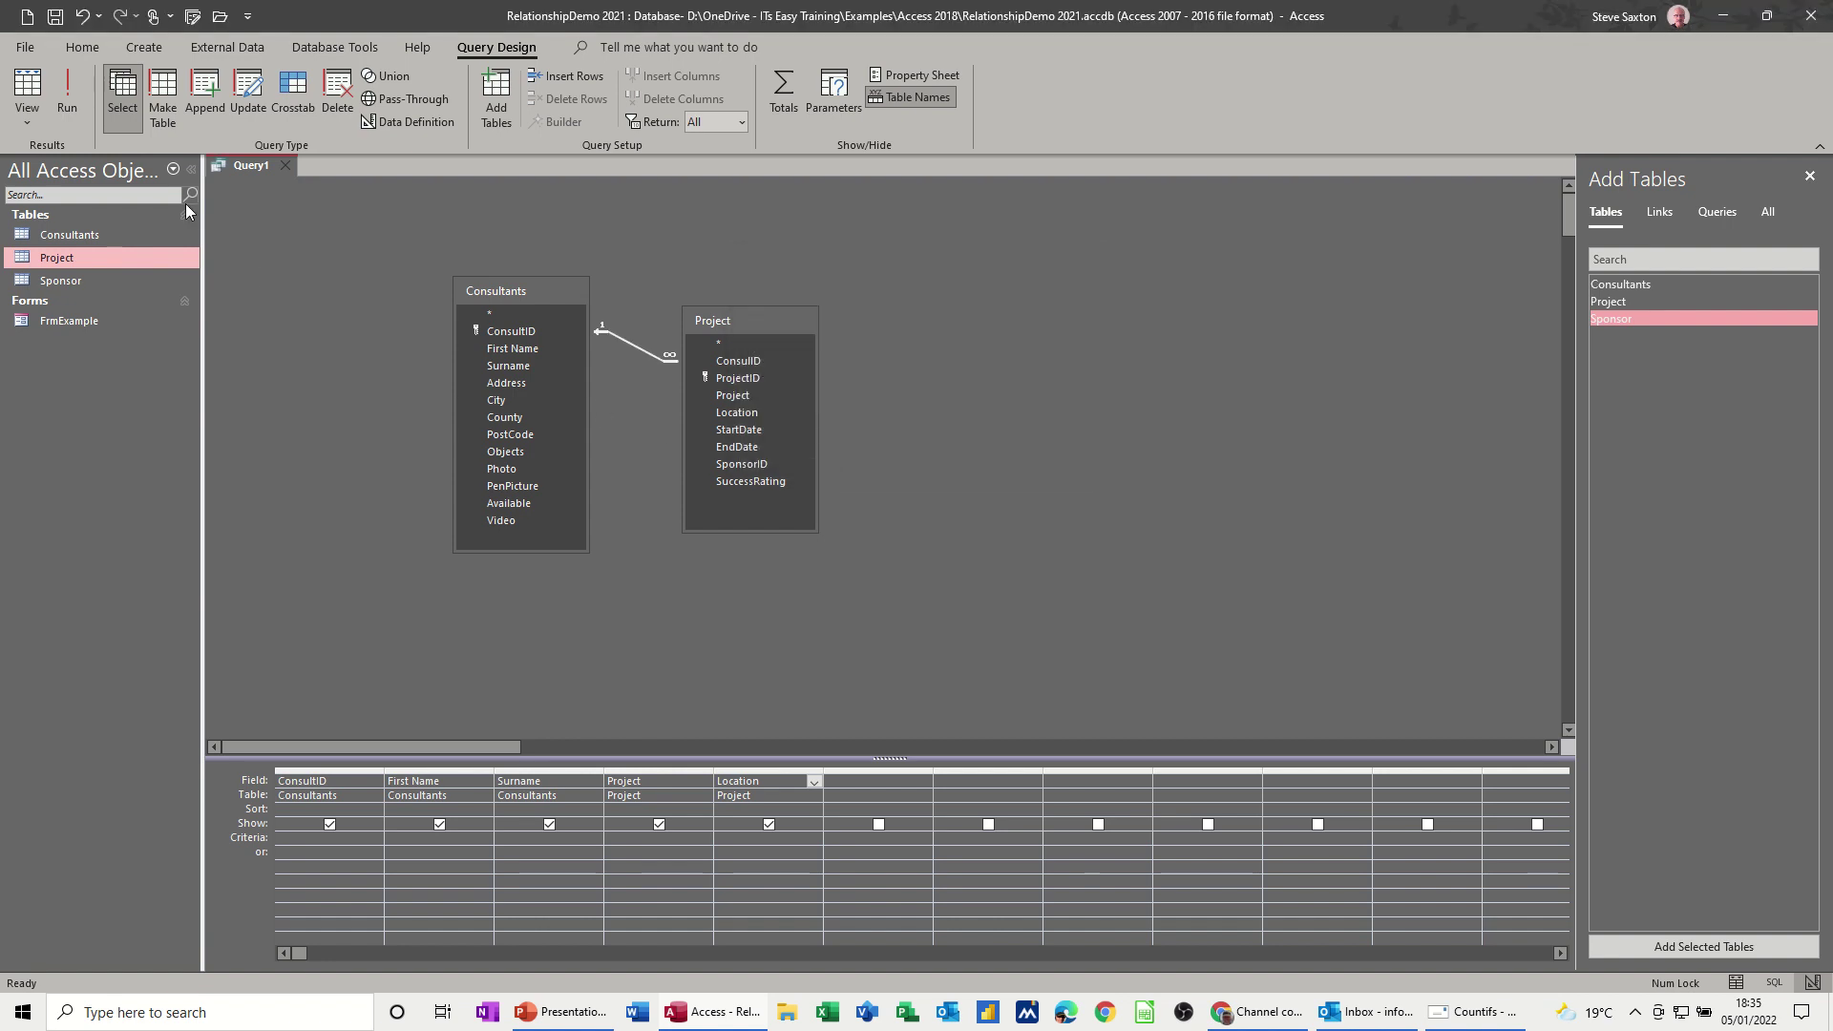
left_click(66, 90)
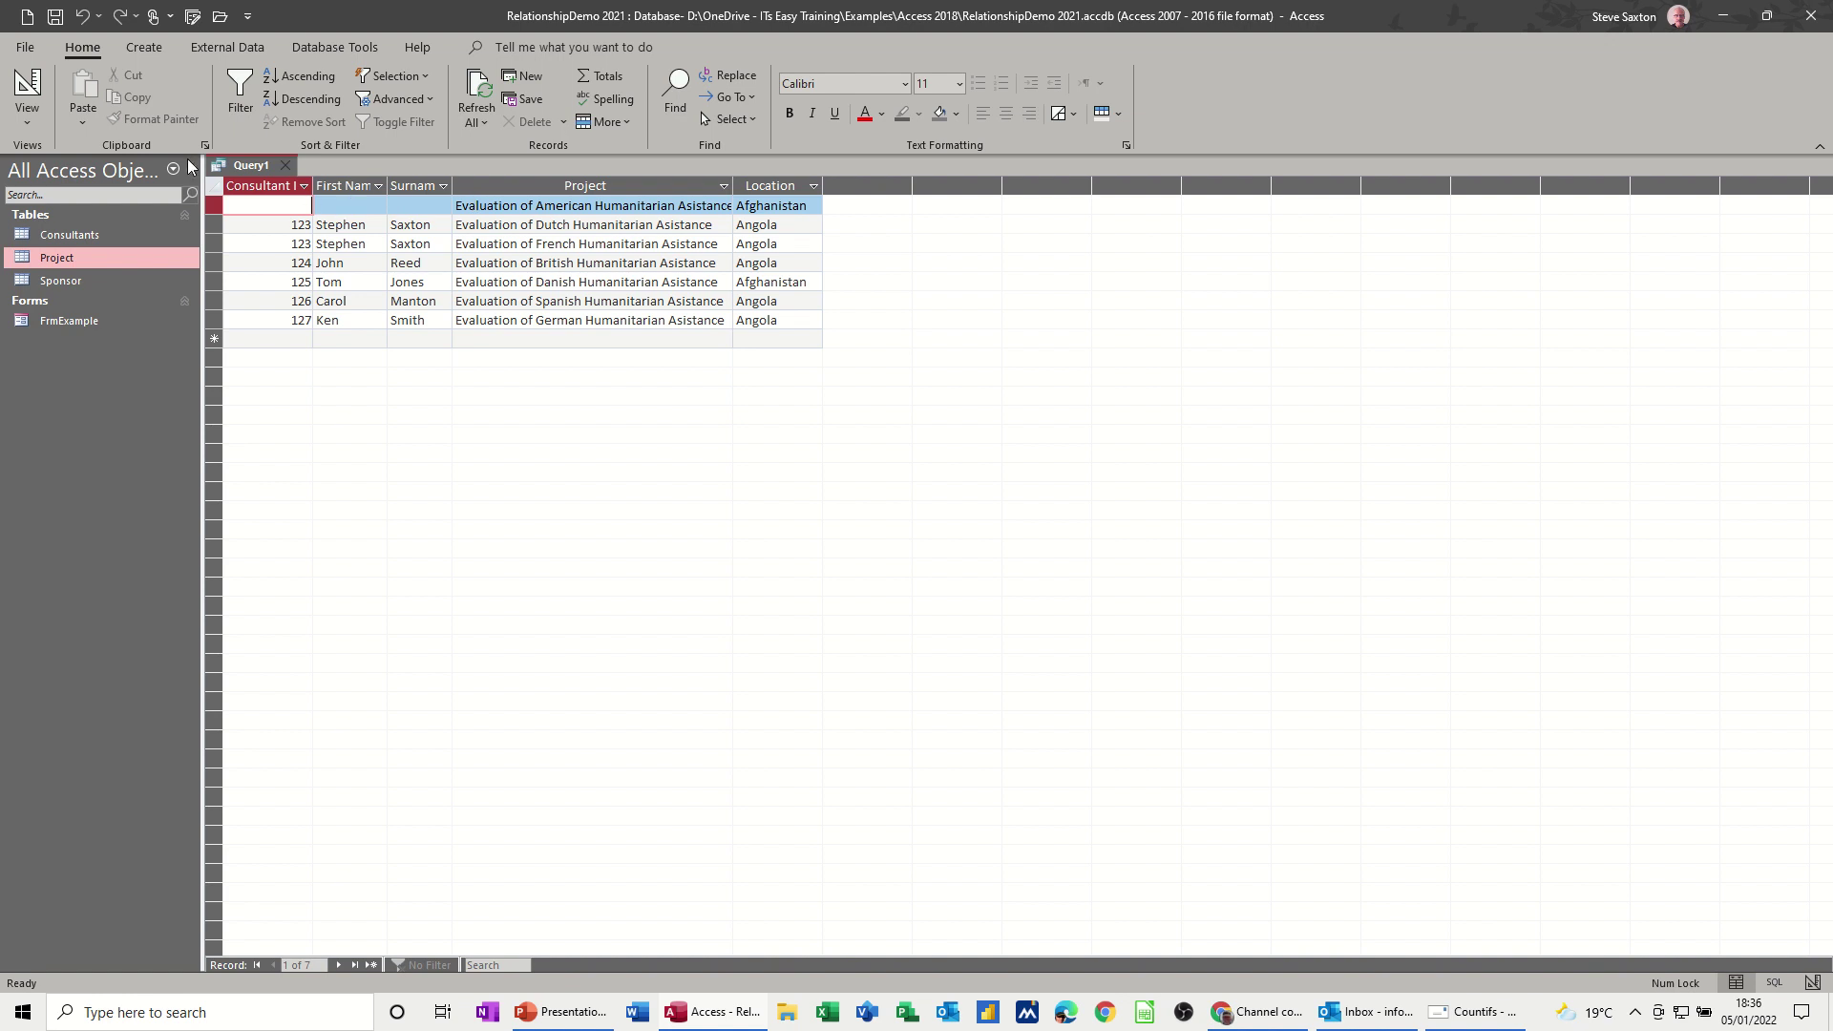
left_click(26, 90)
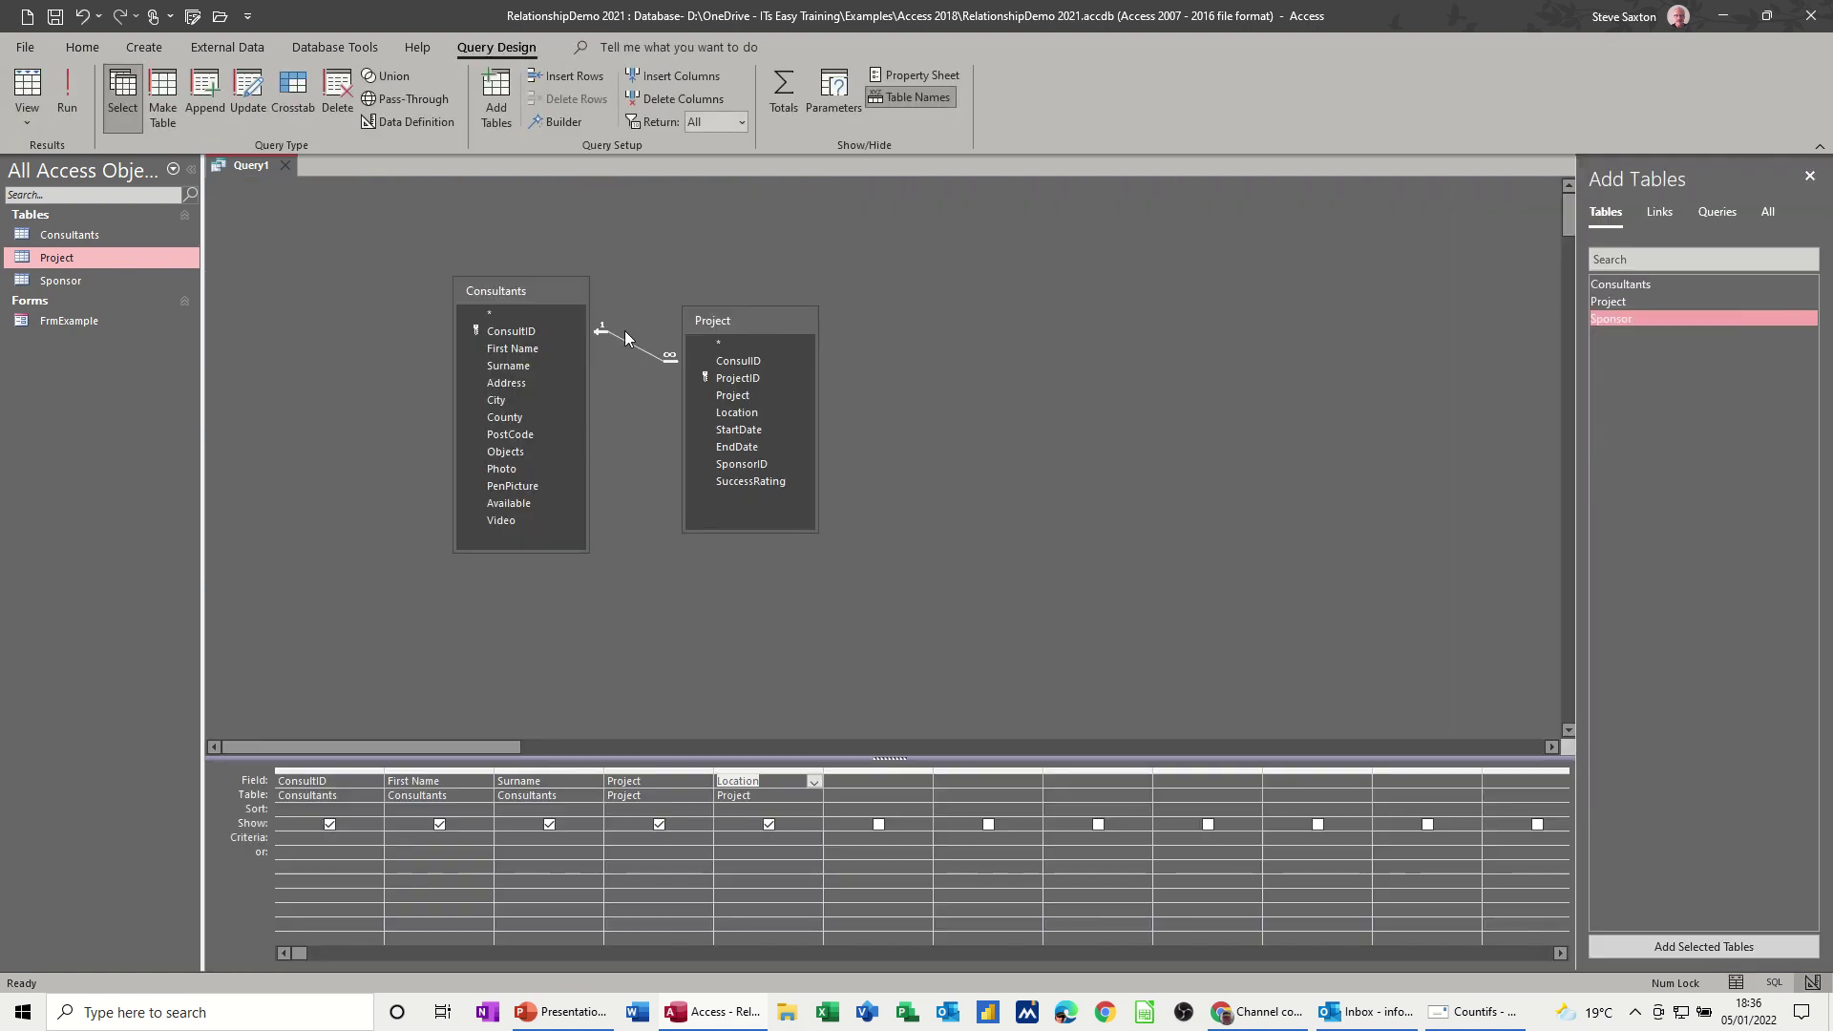
Step: Restore the inner join so only matching Consultants–Project rows are included, then select Project's SponsorID
double_click(630, 343)
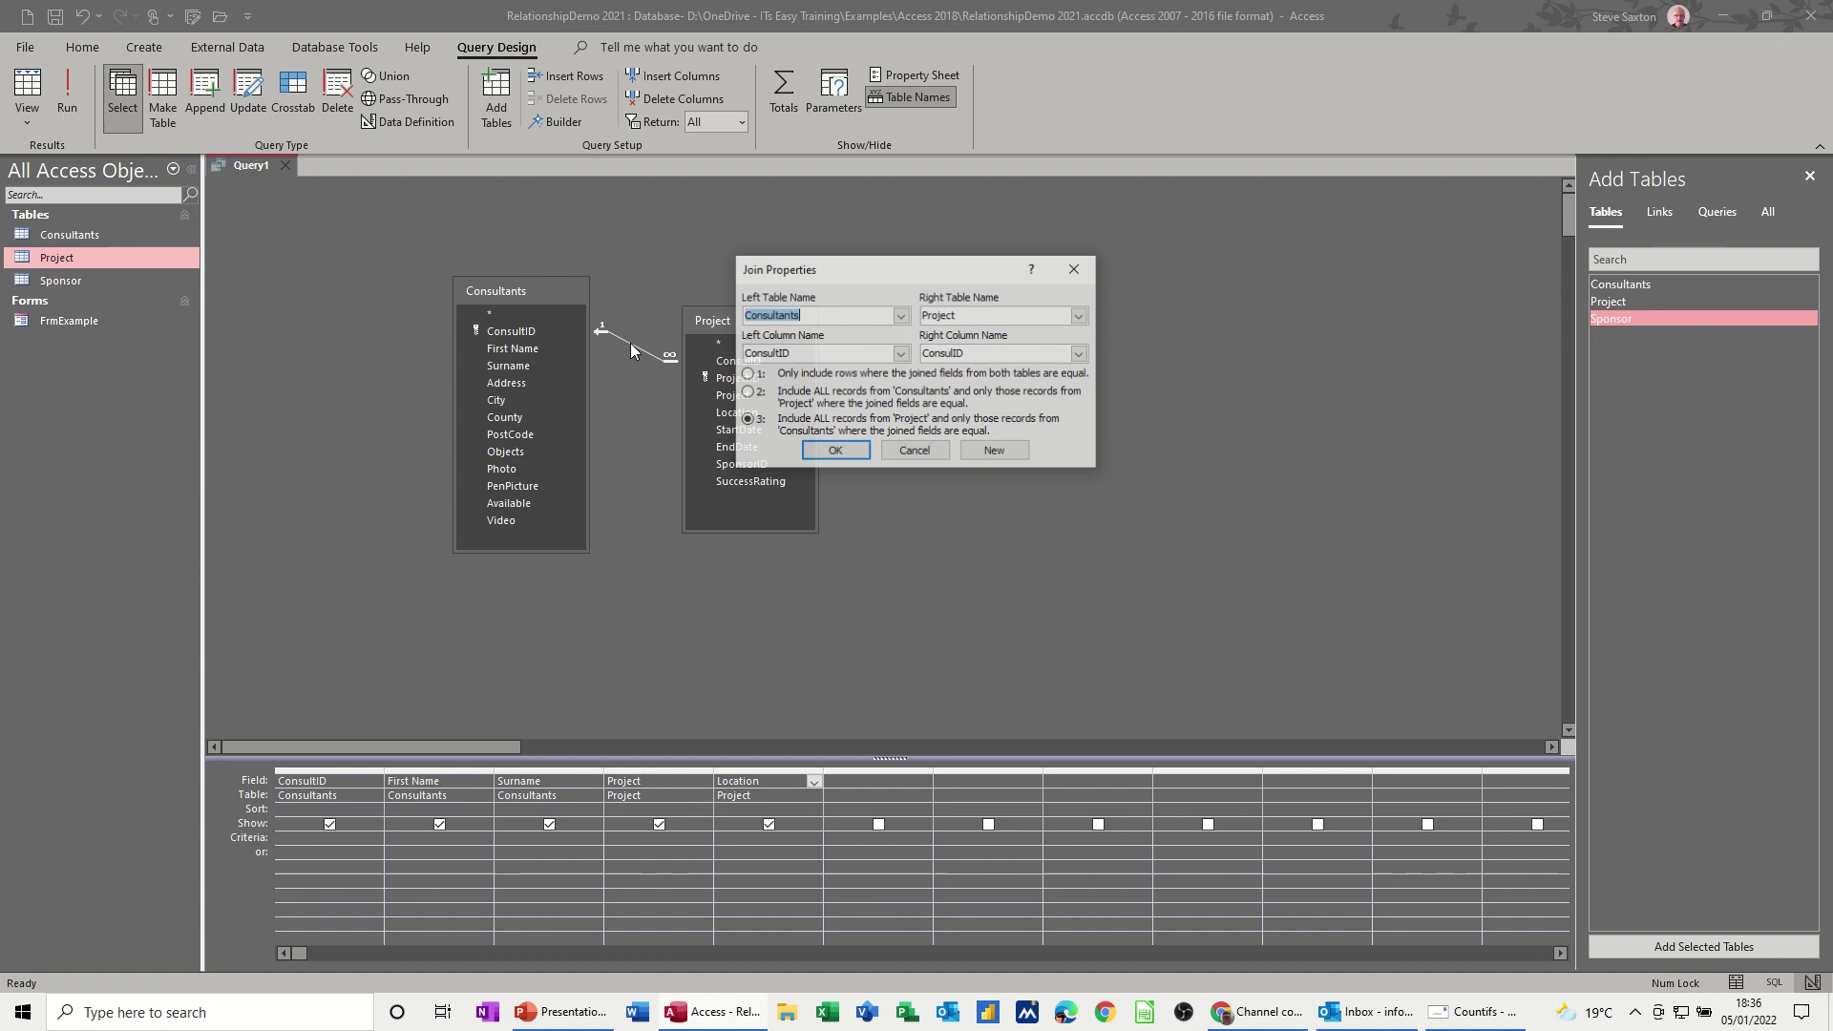
left_click(746, 374)
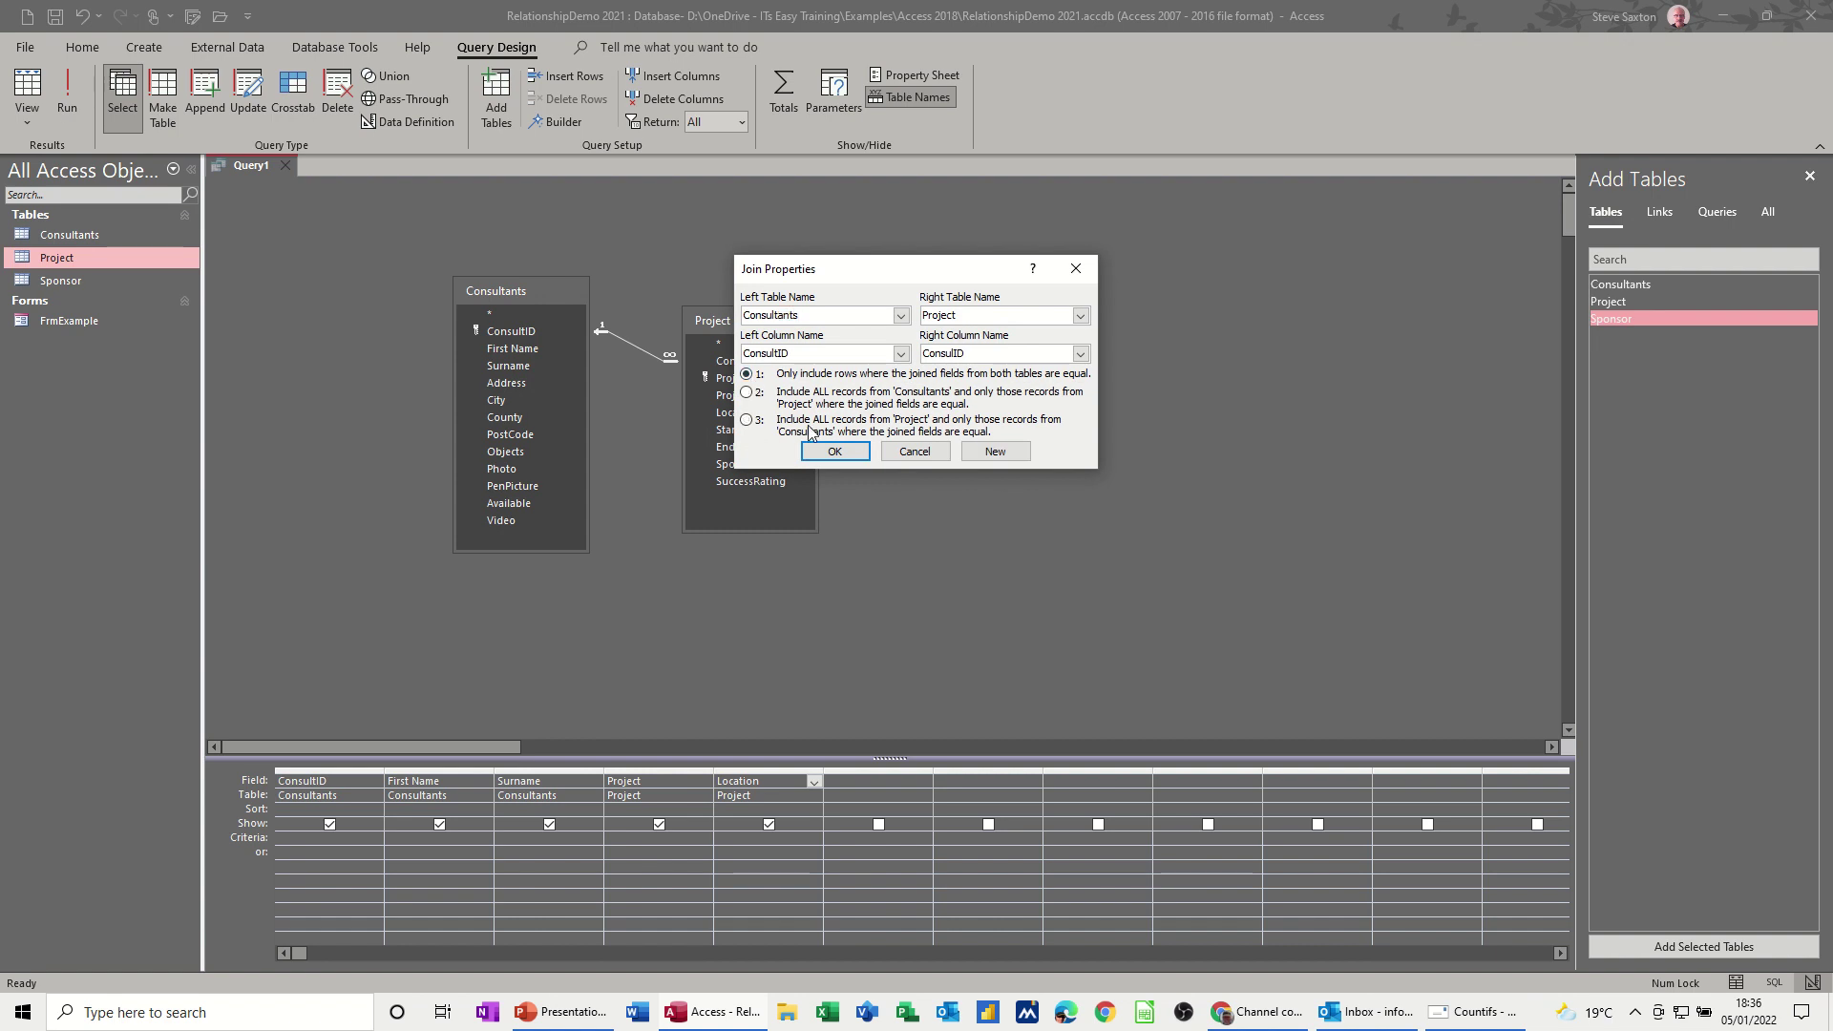
left_click(835, 450)
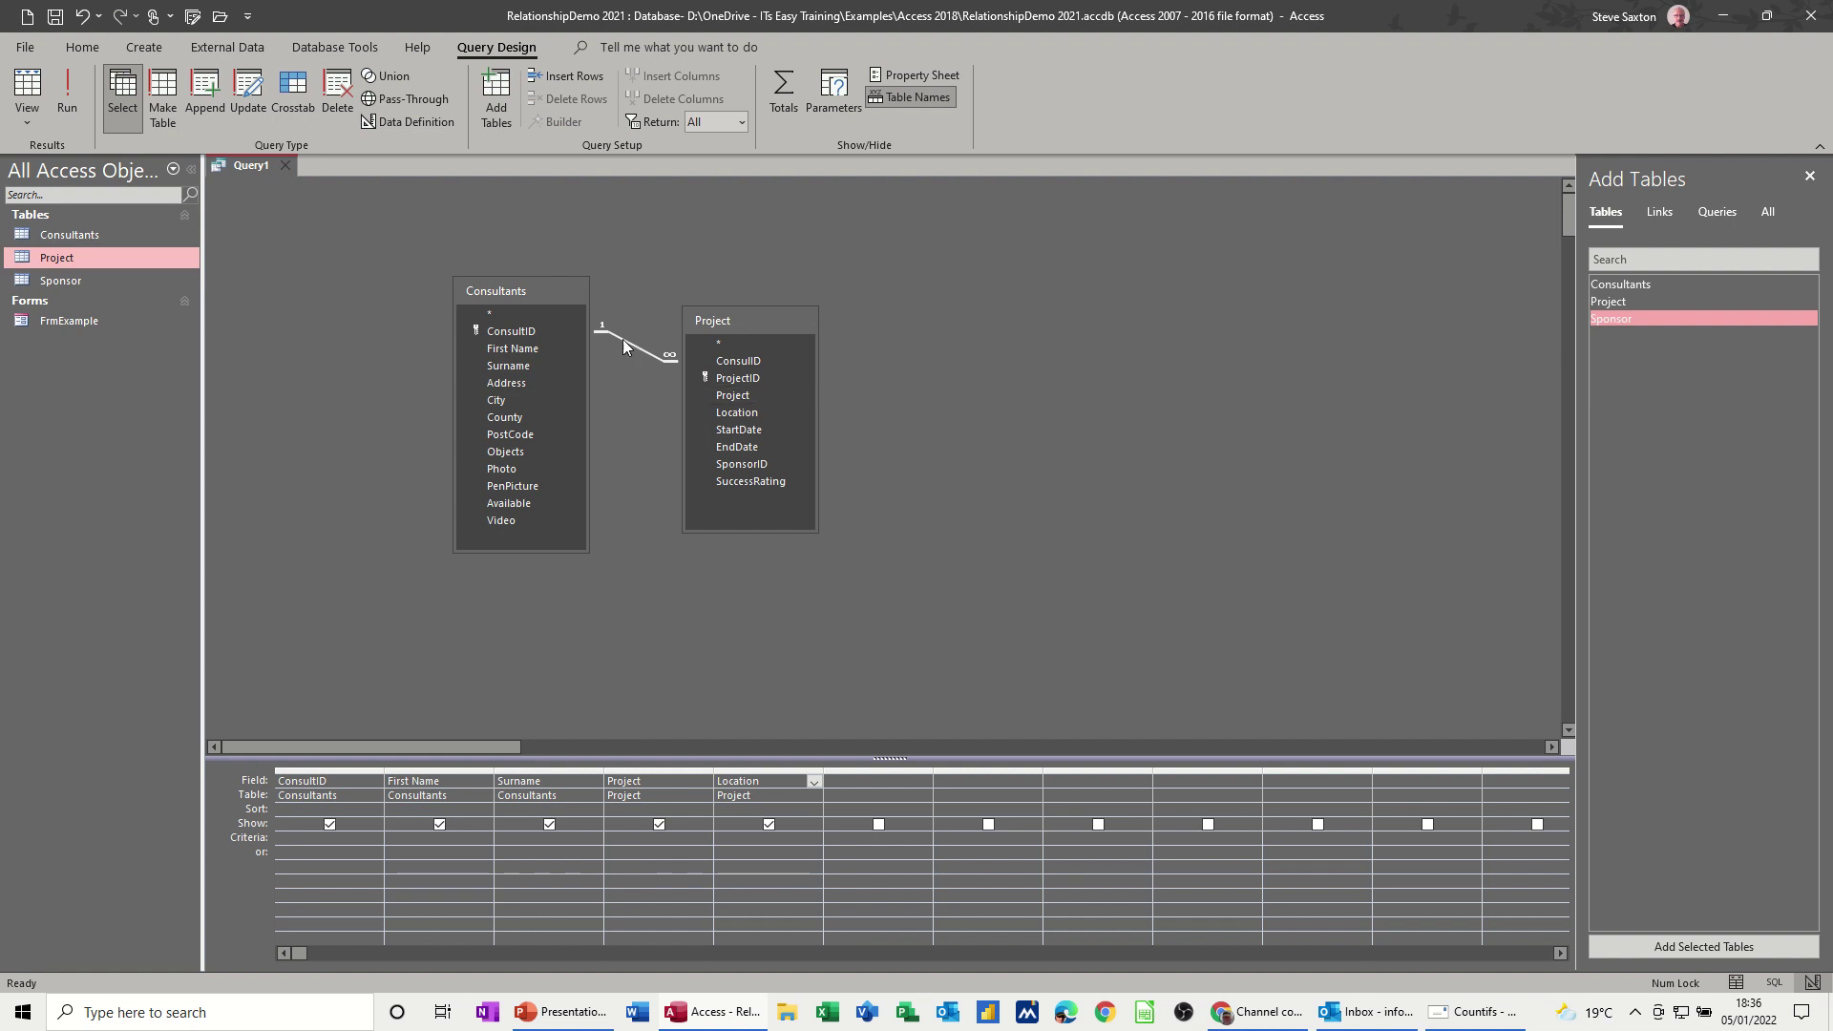
left_click(750, 466)
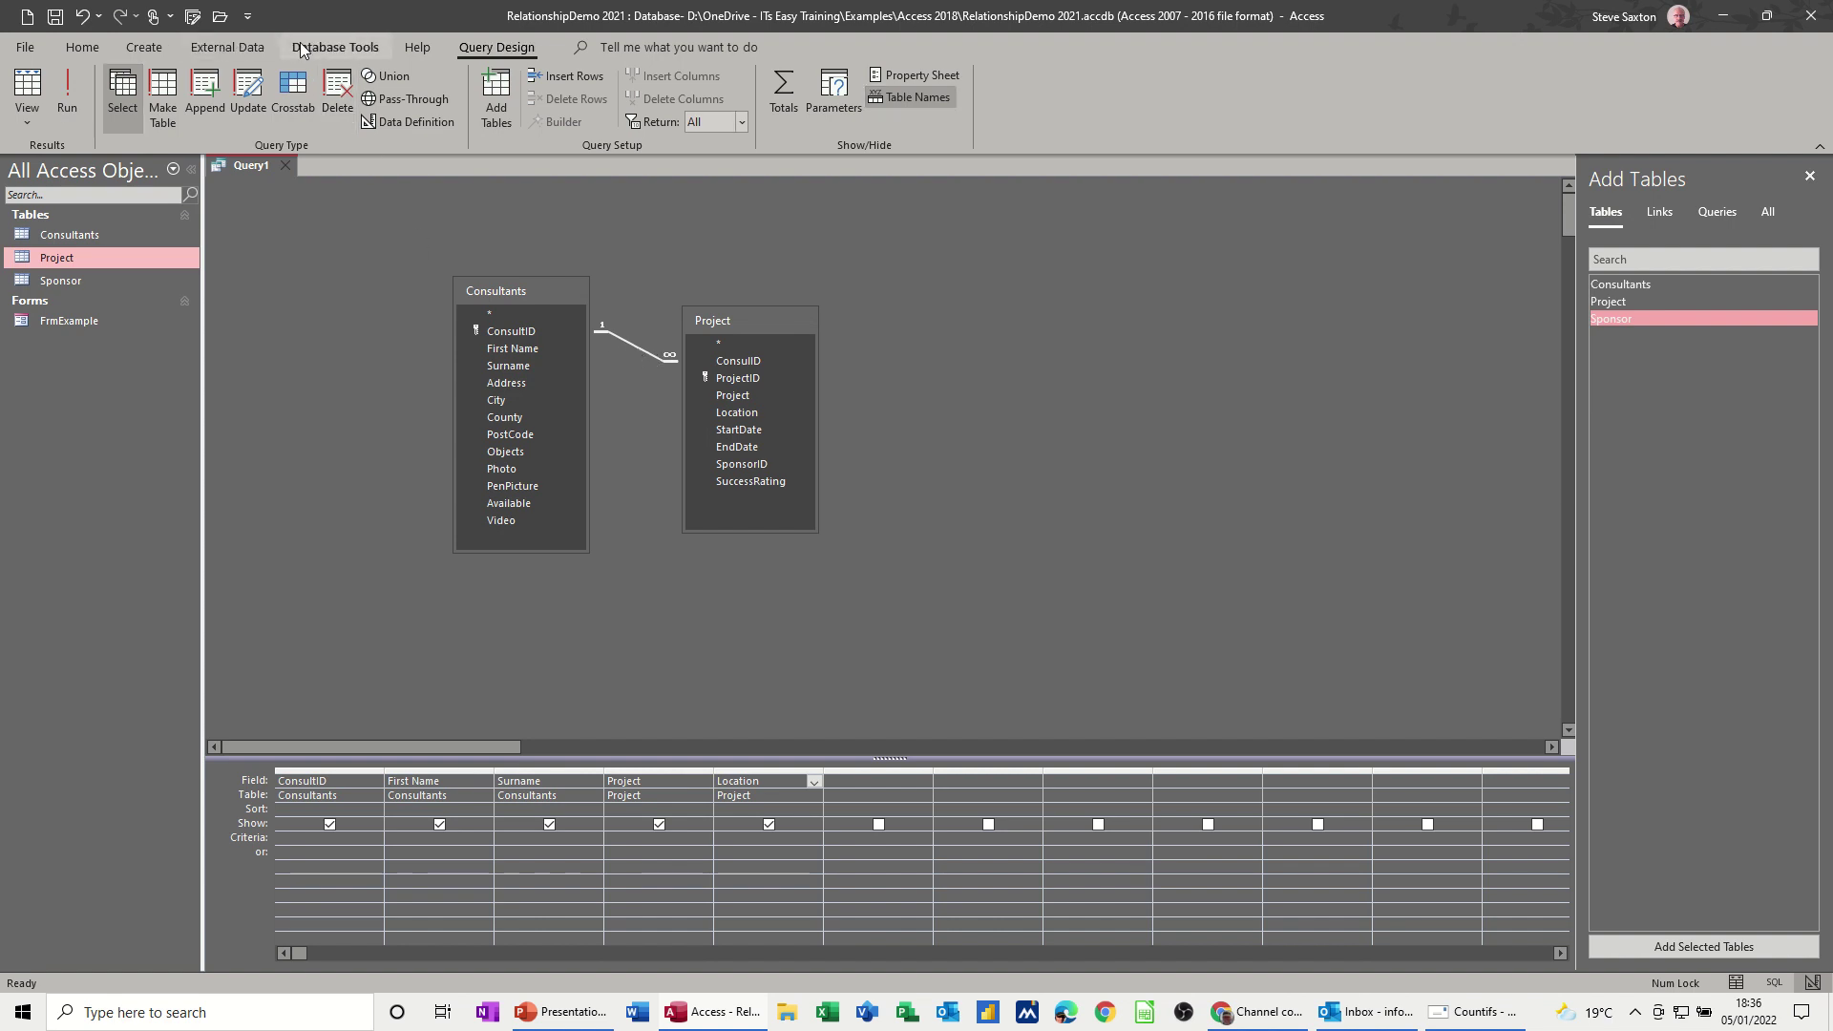
left_click(334, 47)
left_click(238, 96)
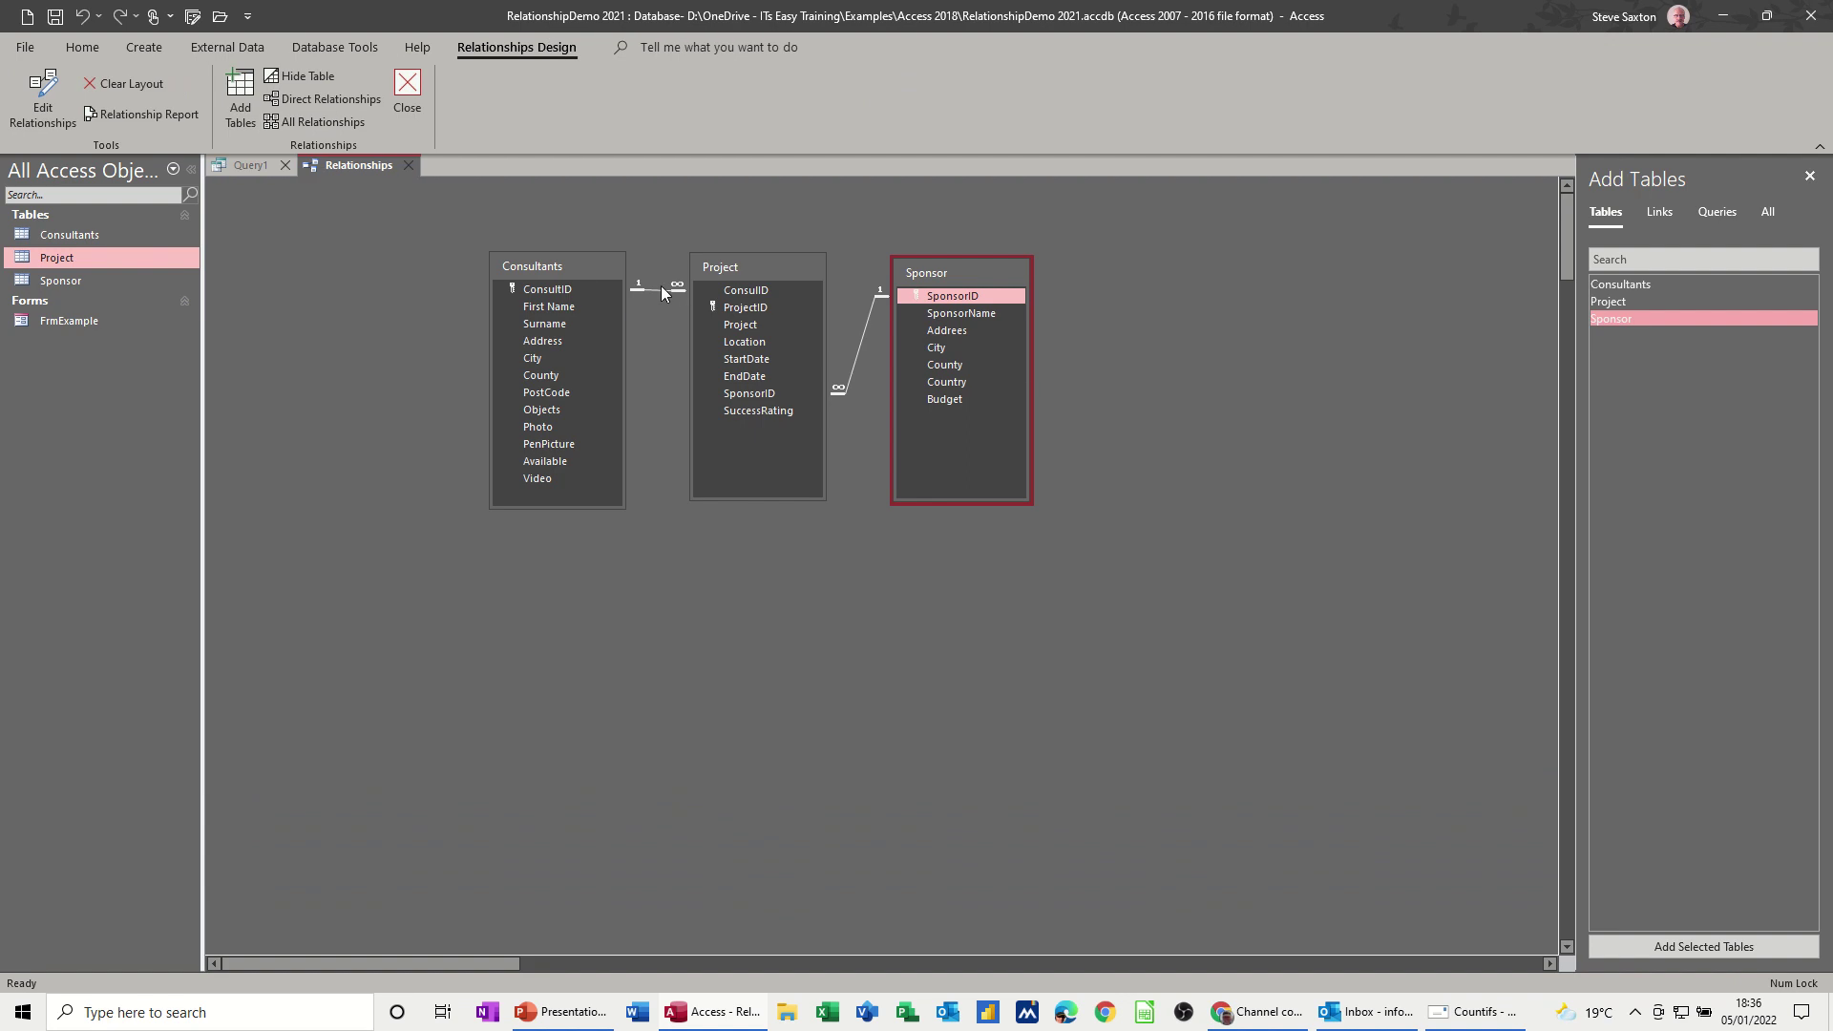
double_click(656, 291)
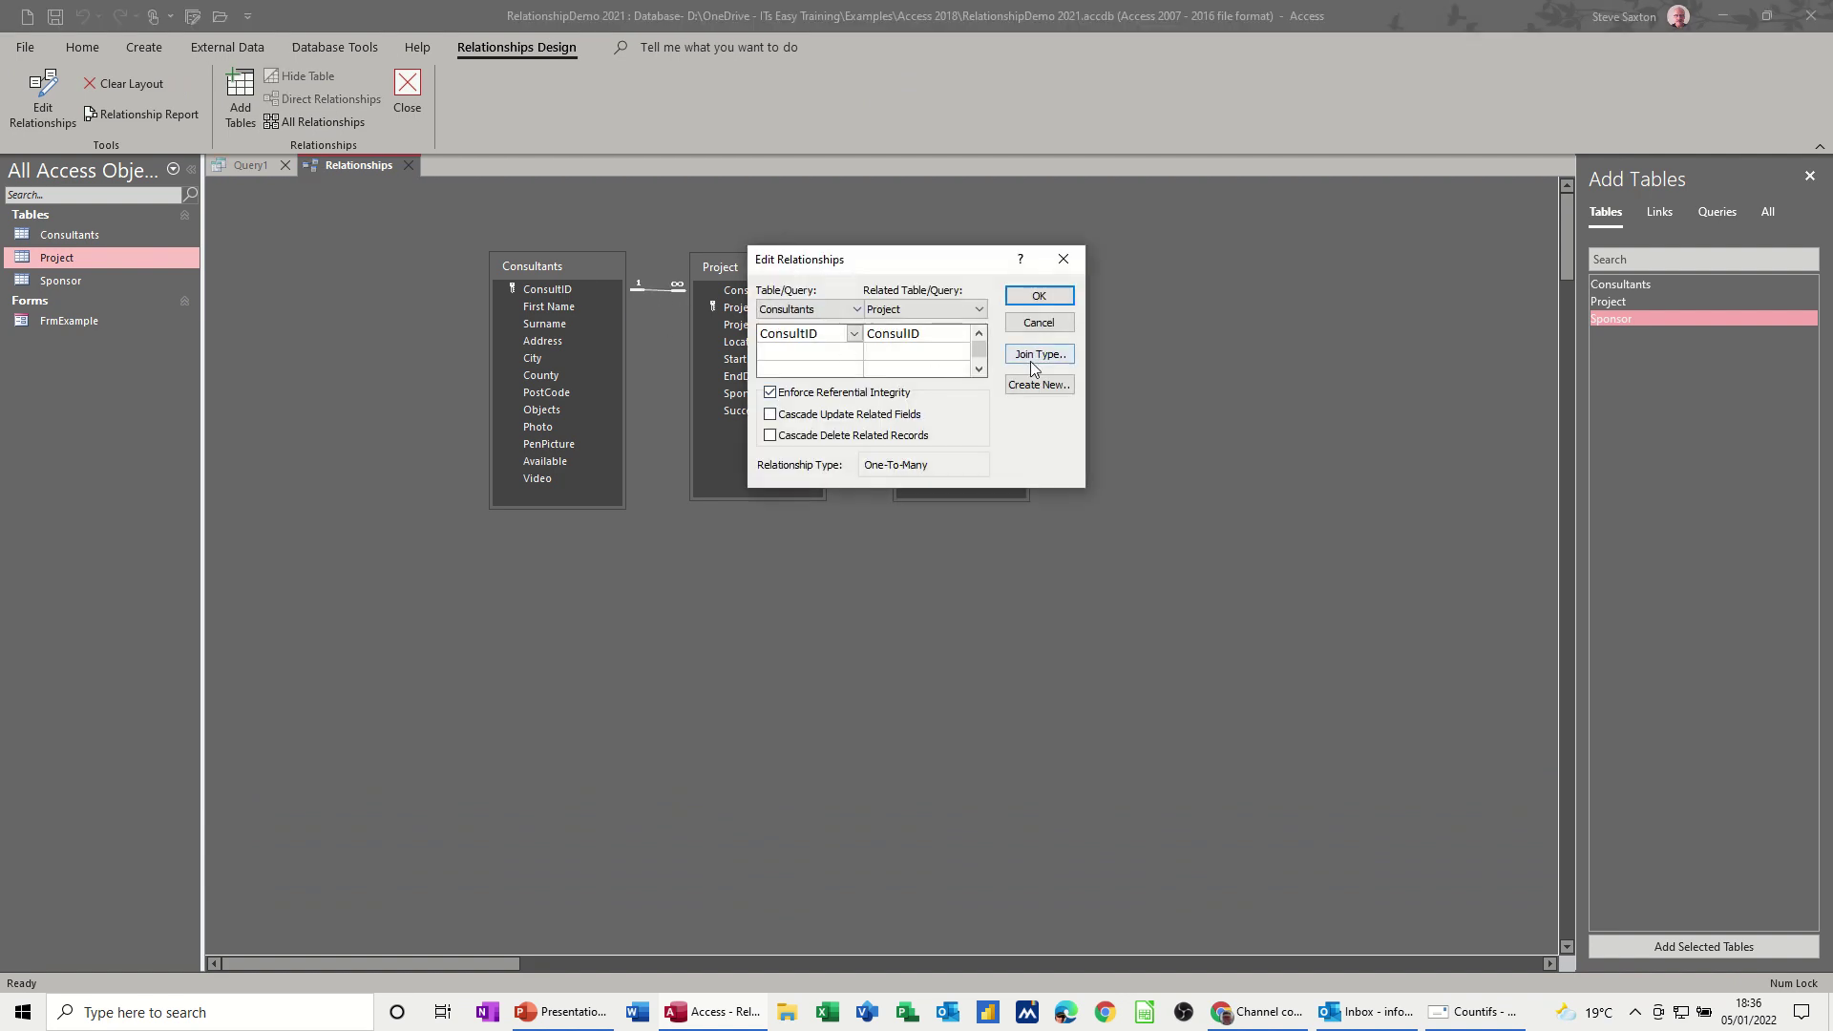
left_click(1031, 355)
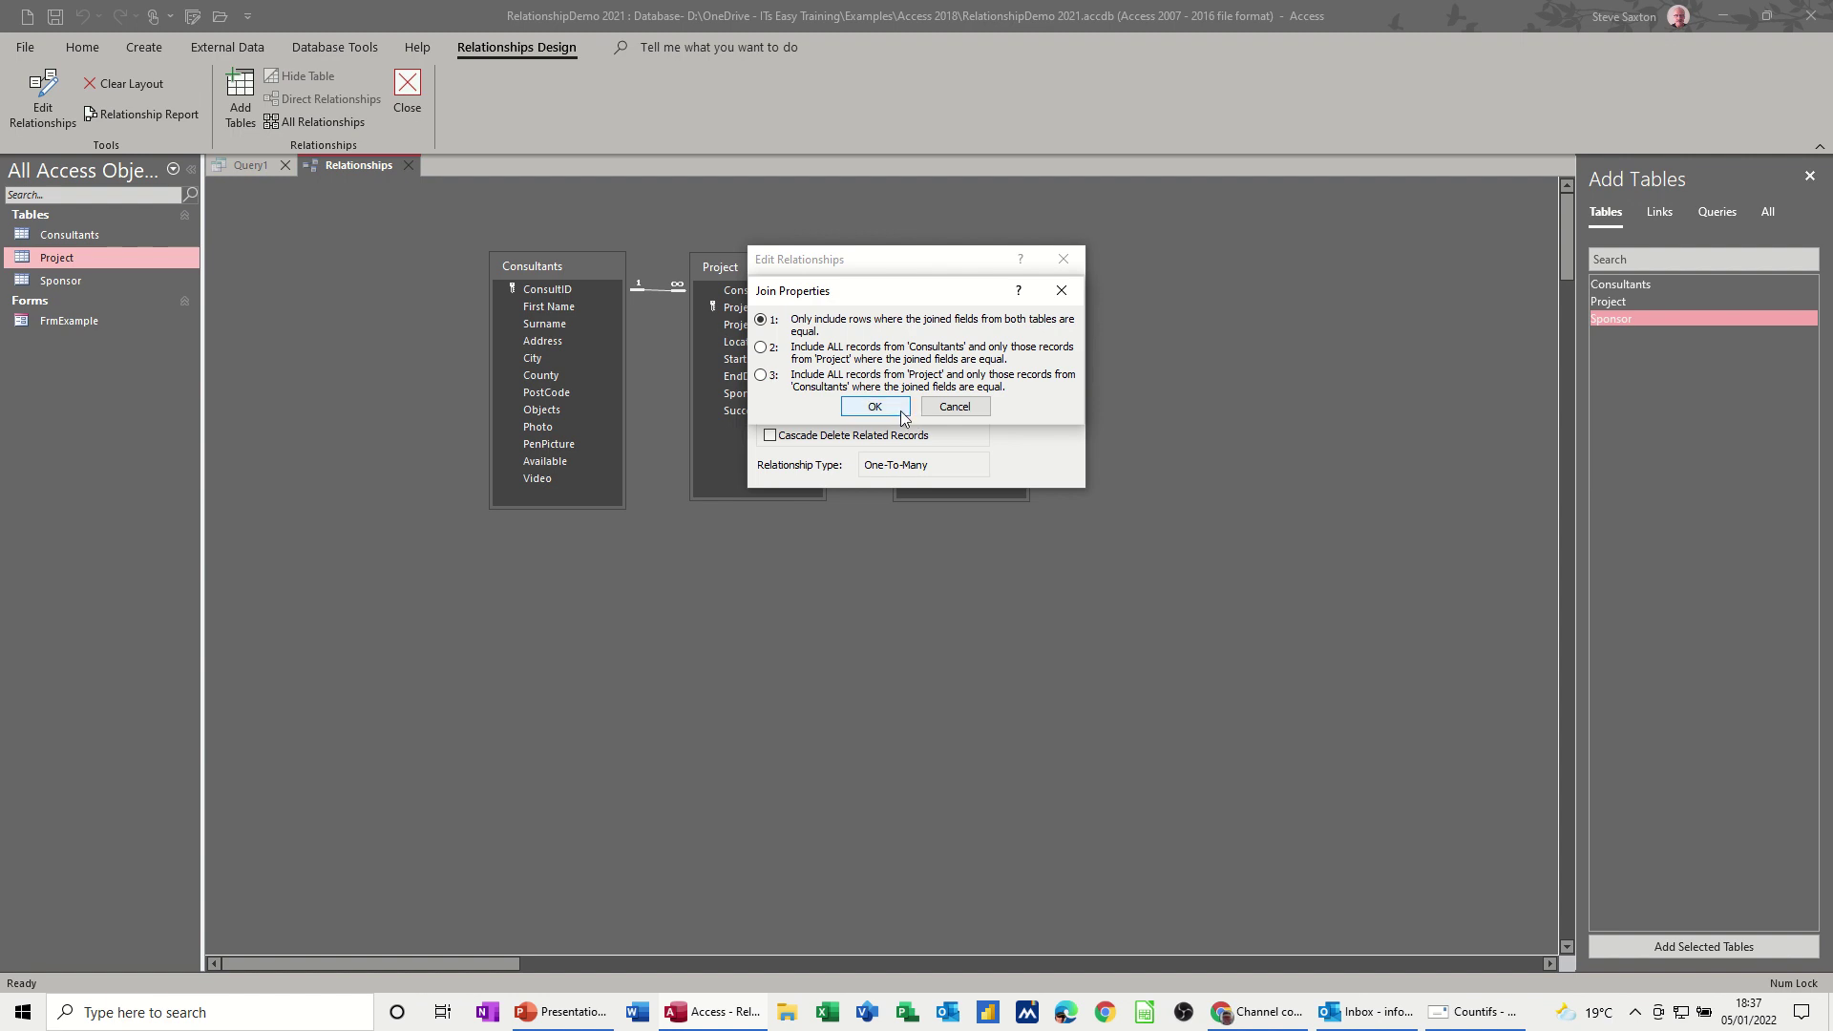
left_click(952, 408)
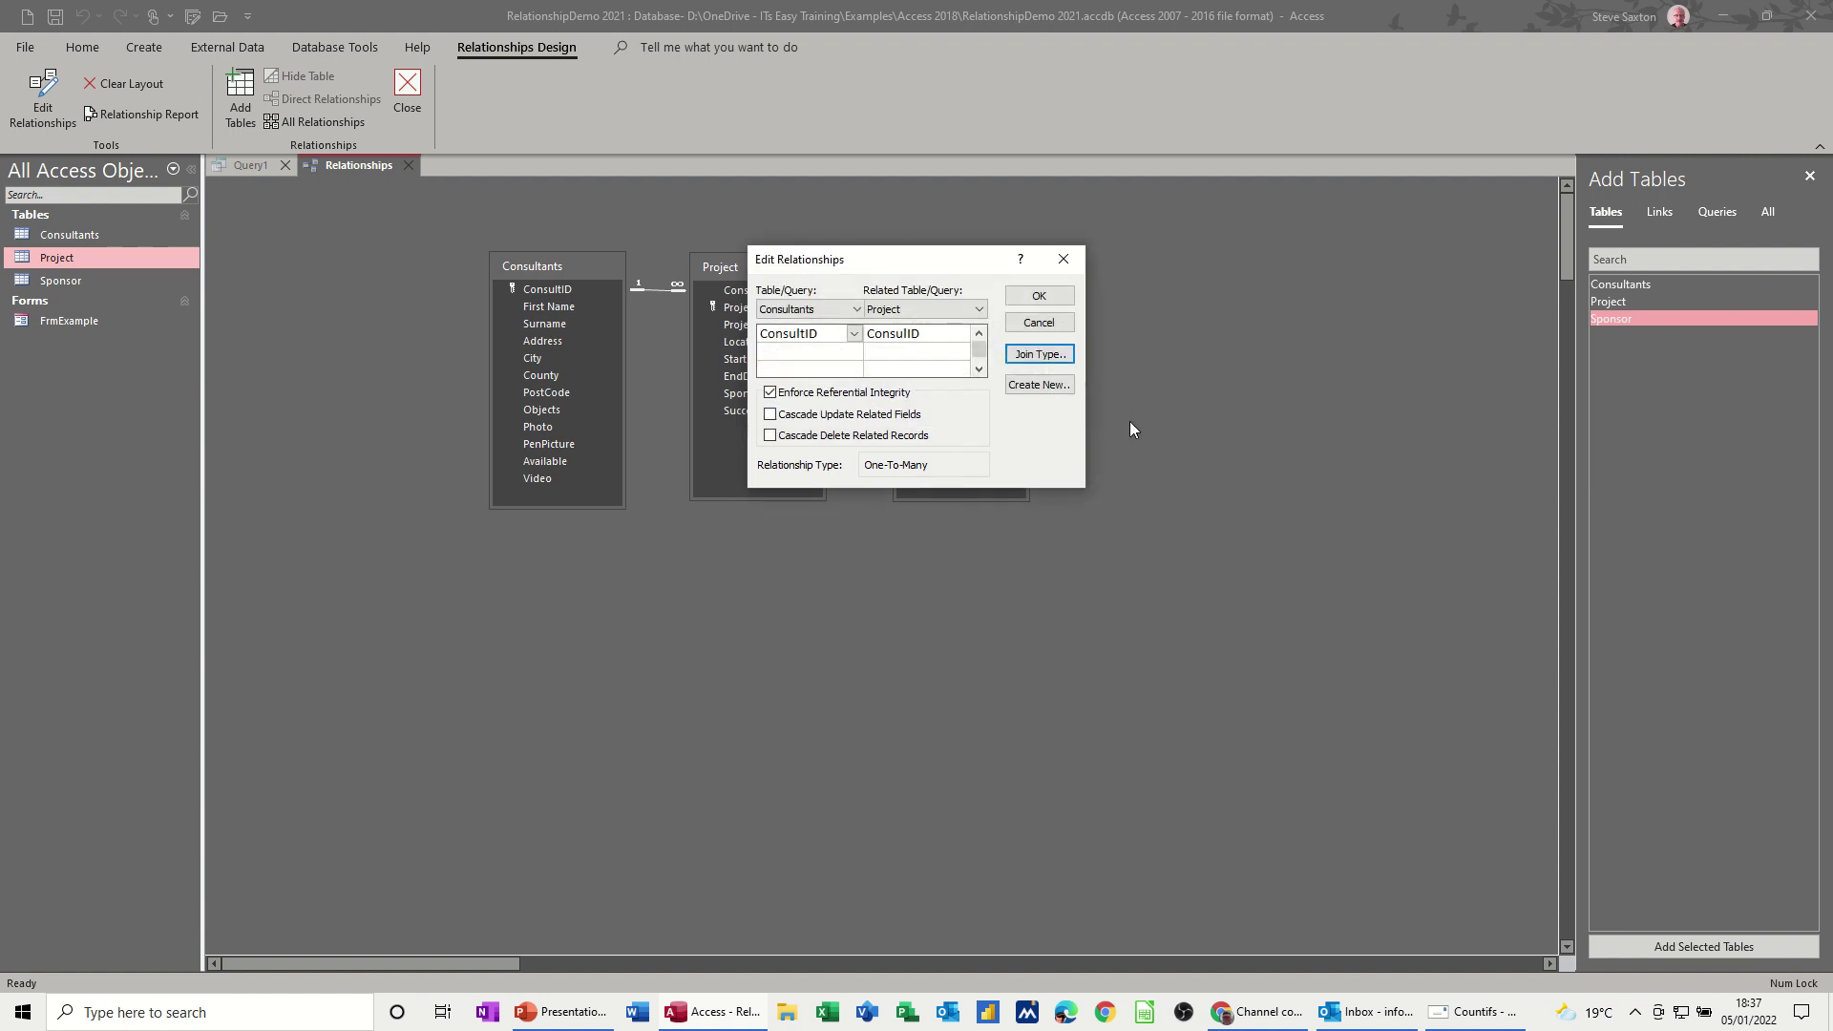
left_click(1039, 323)
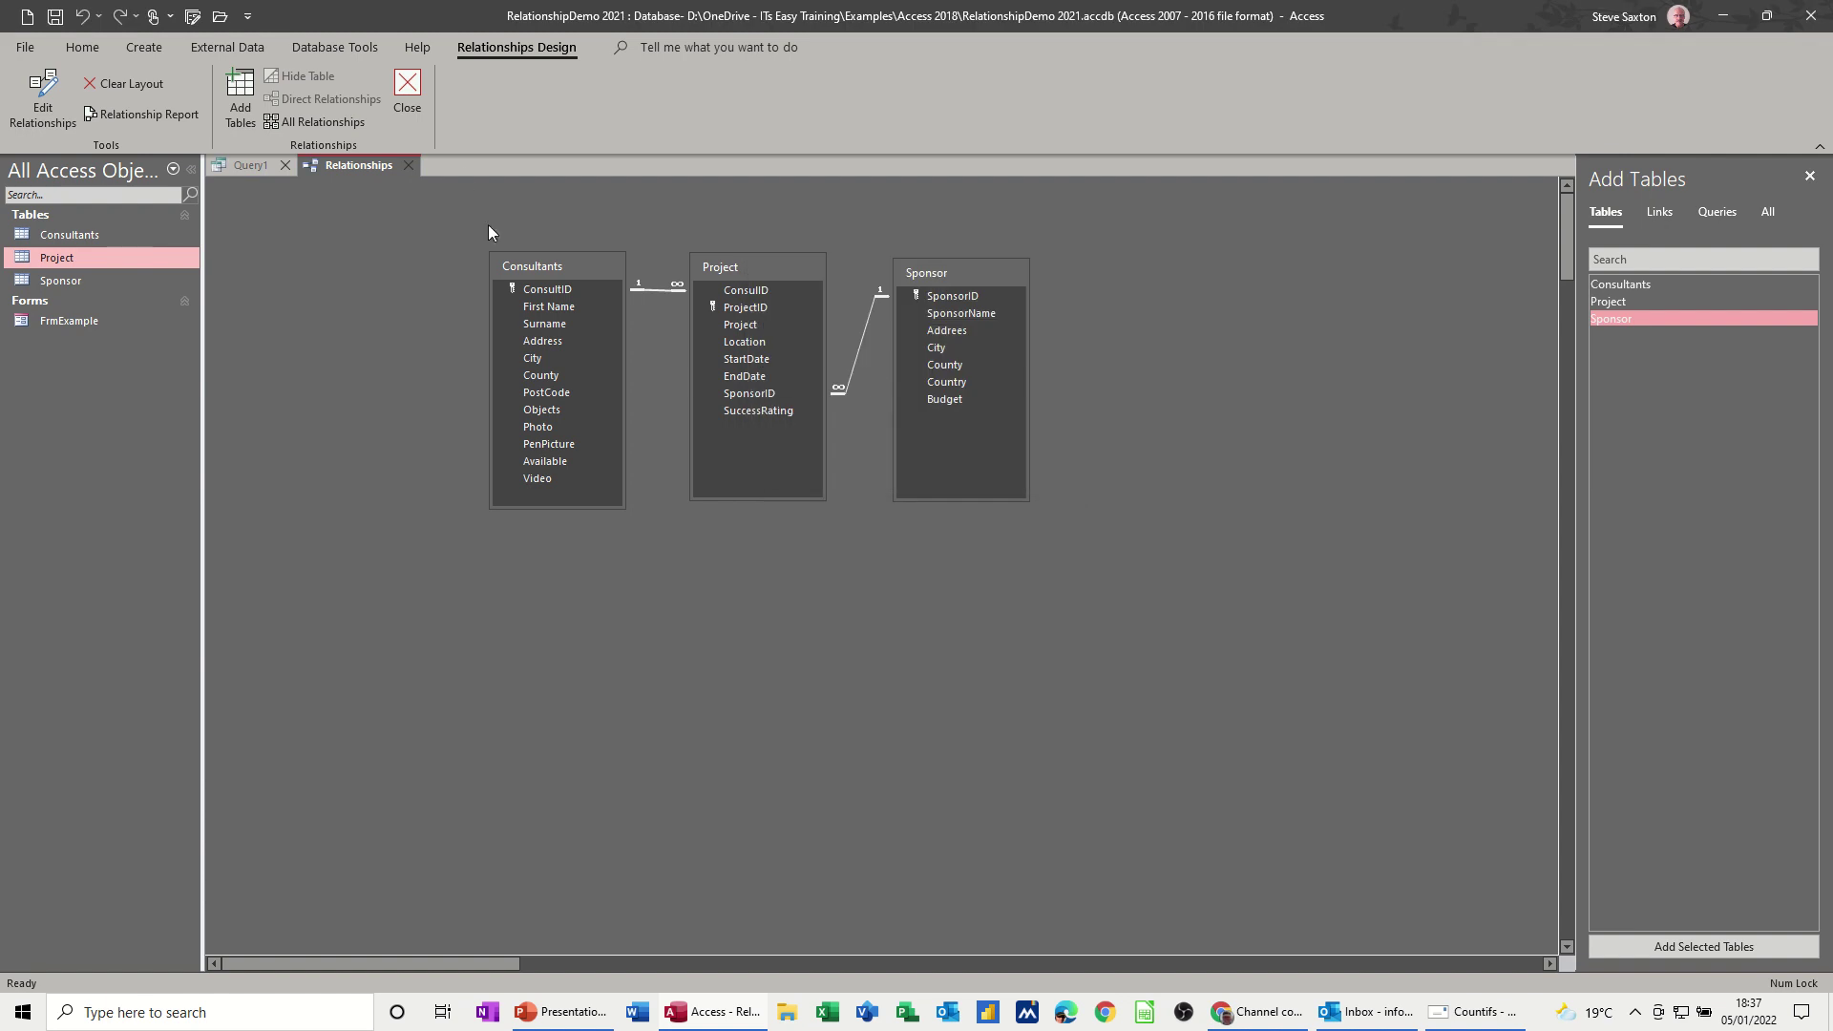
left_click(407, 90)
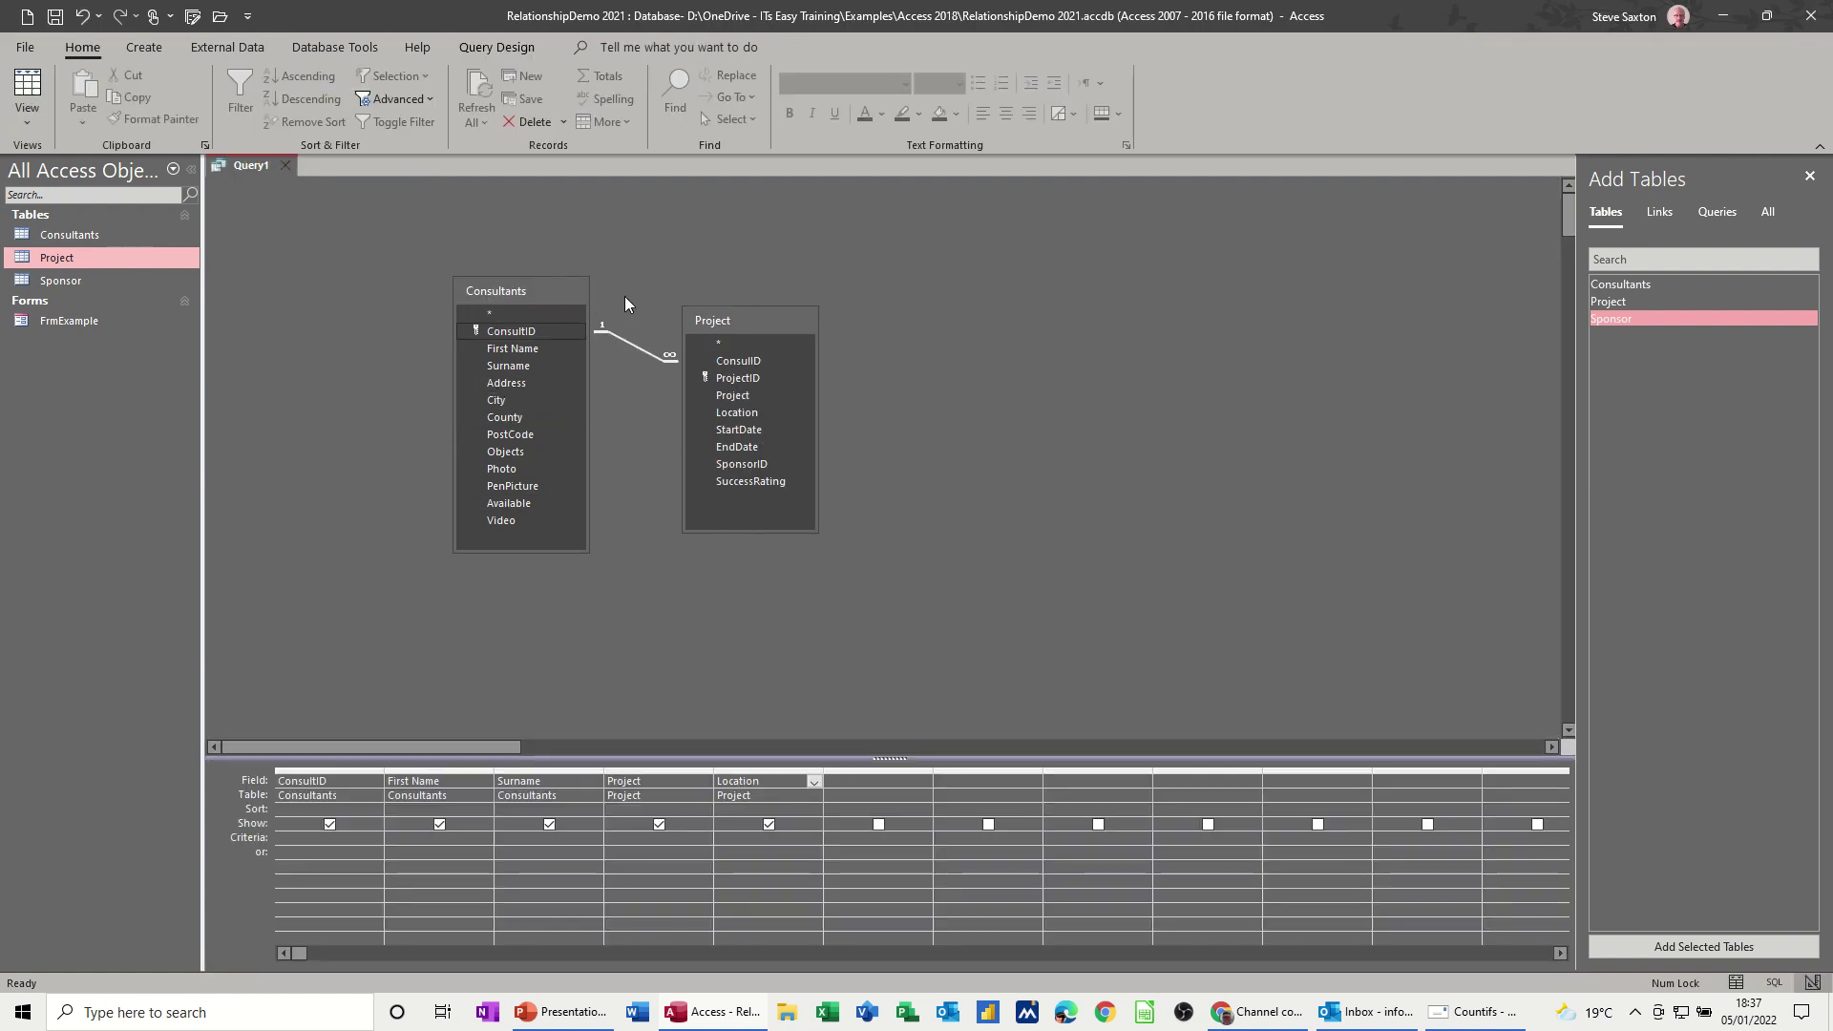
Step: Close Query1 and discard its design changes
left_click(287, 168)
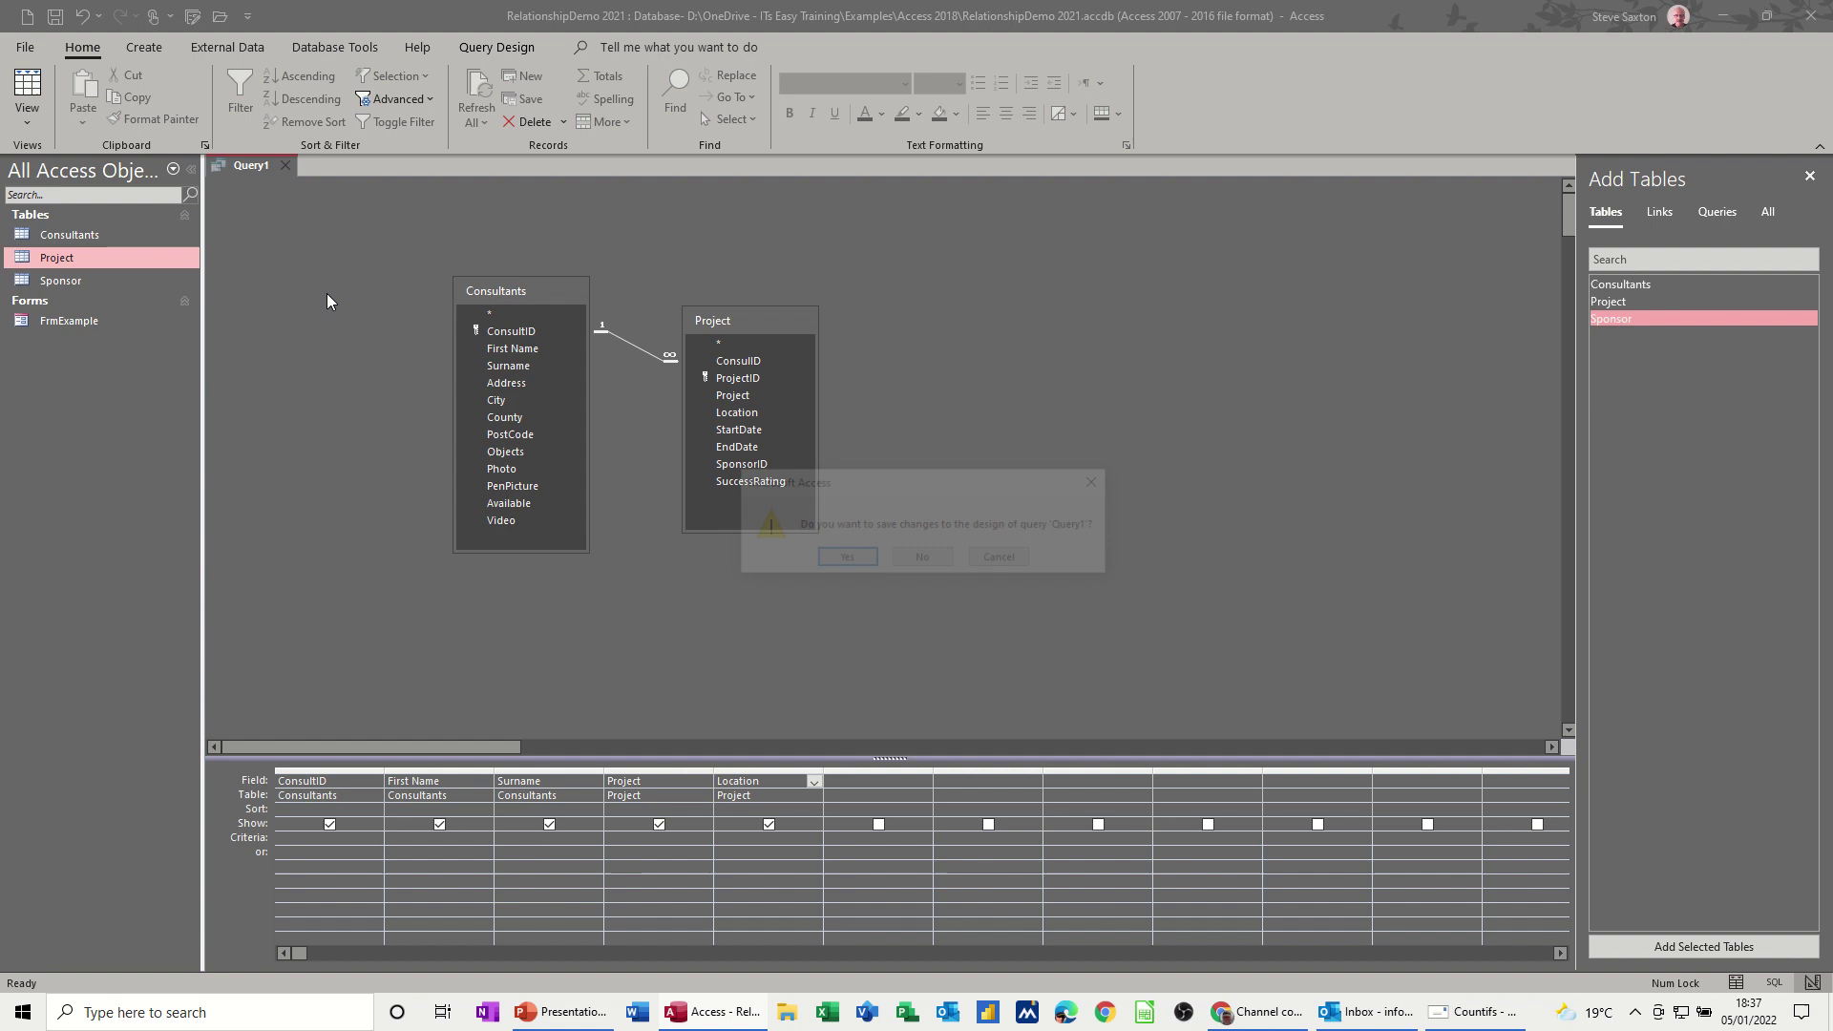
left_click(920, 560)
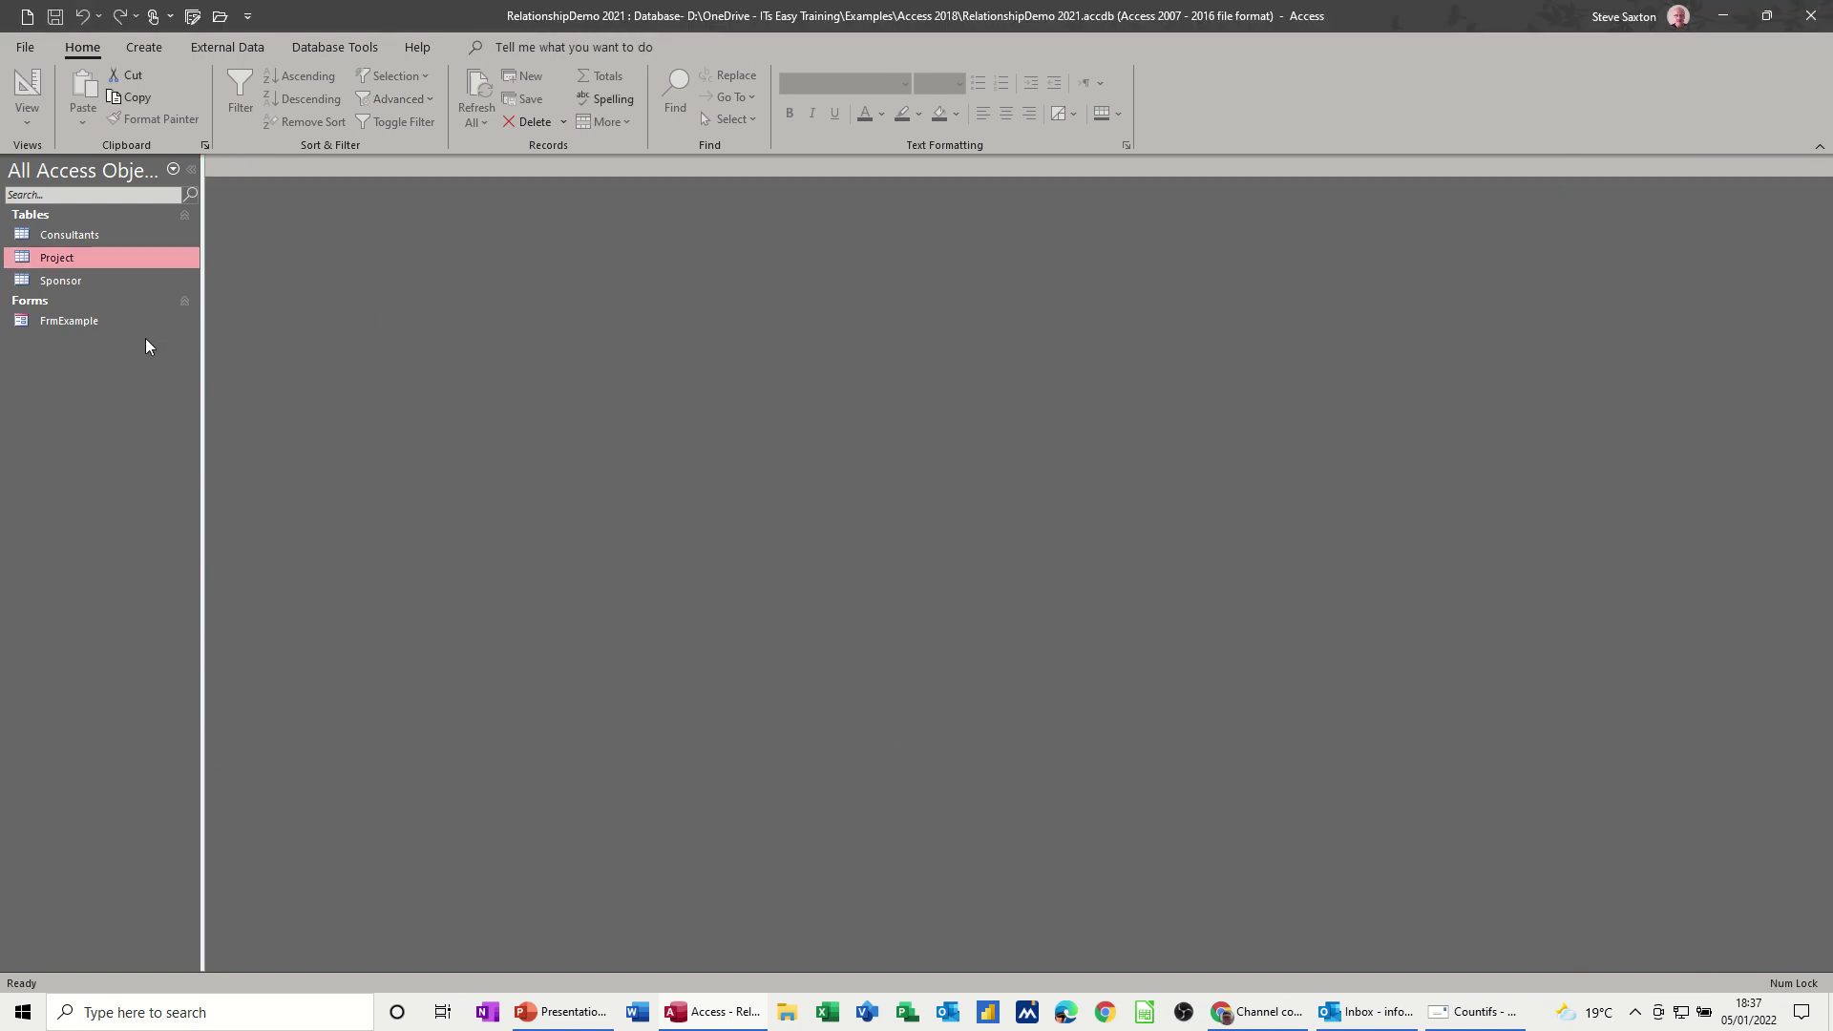